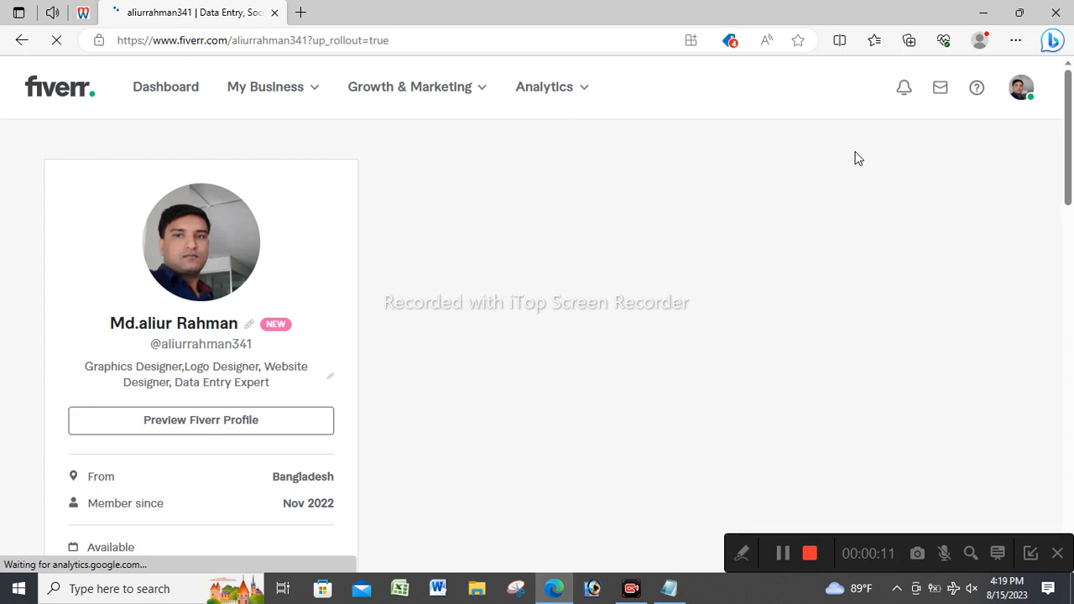
Look over the seller profile details and the active gigs listed on the Fiverr profile page
scroll(383, 265, "down", 1)
scroll(386, 266, "down", 2)
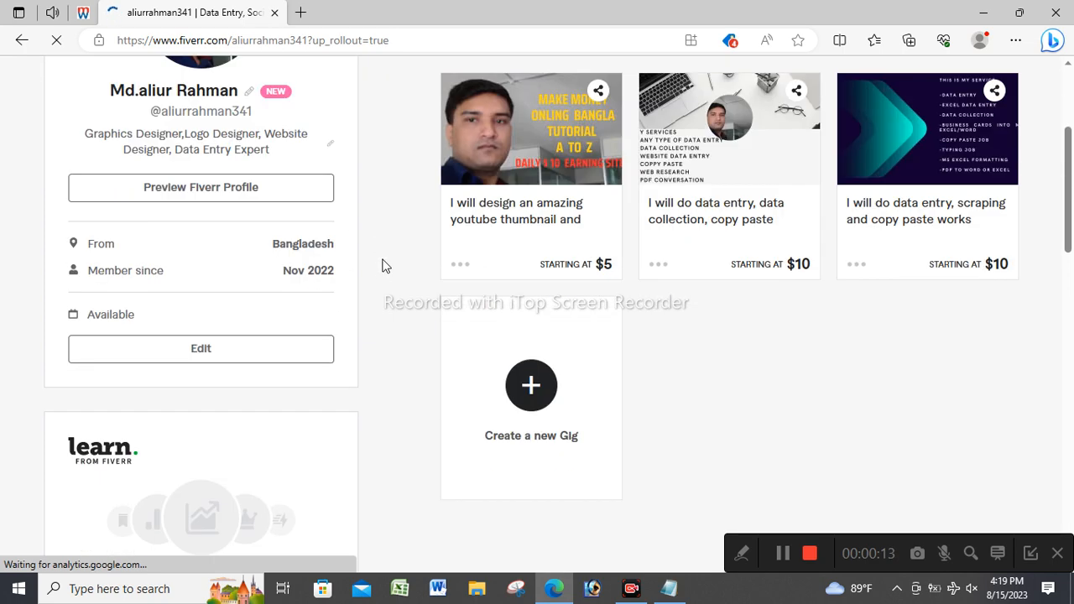
scroll(386, 266, "up", 3)
scroll(409, 333, "down", 2)
scroll(412, 334, "up", 2)
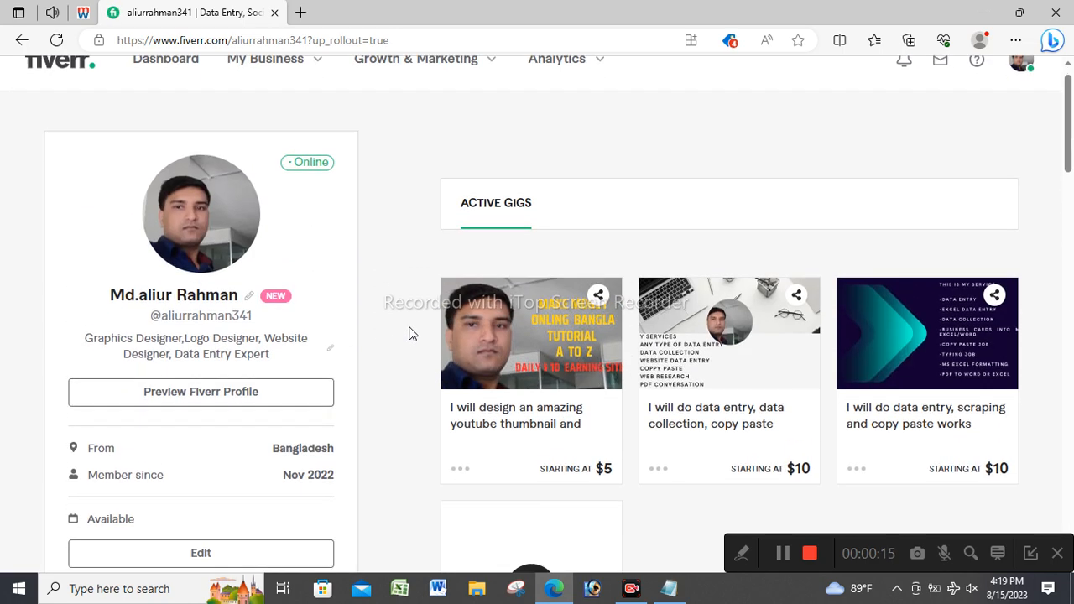
scroll(412, 331, "down", 3)
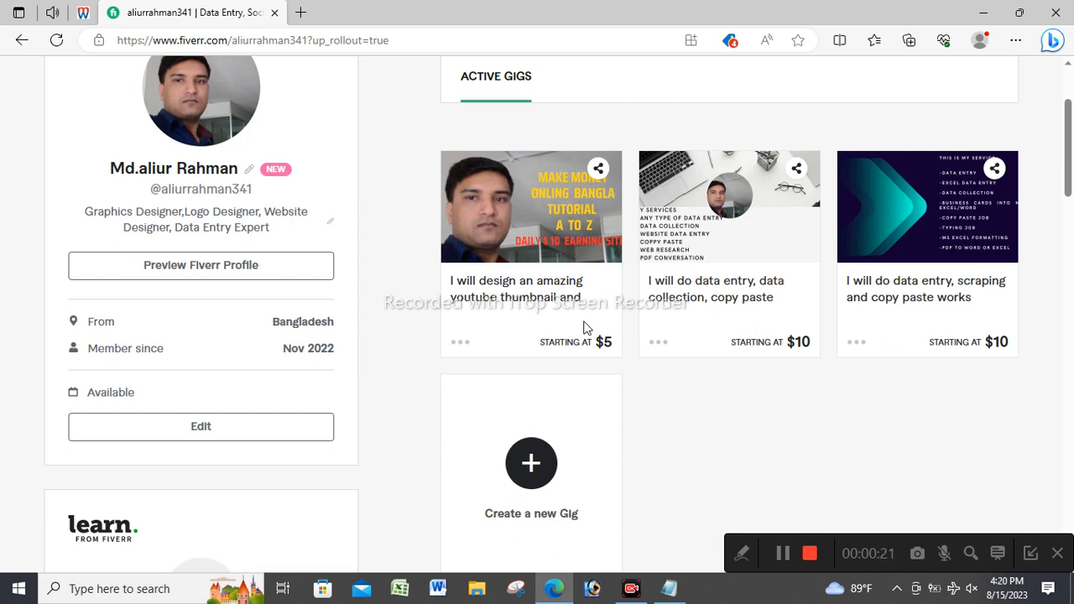
scroll(584, 328, "up", 2)
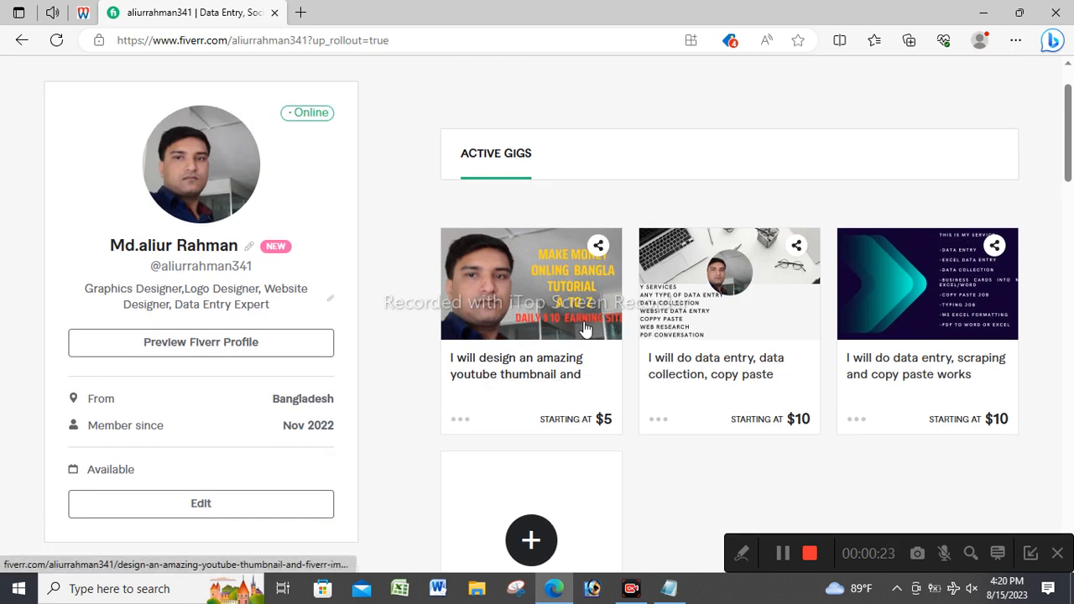
scroll(584, 327, "up", 1)
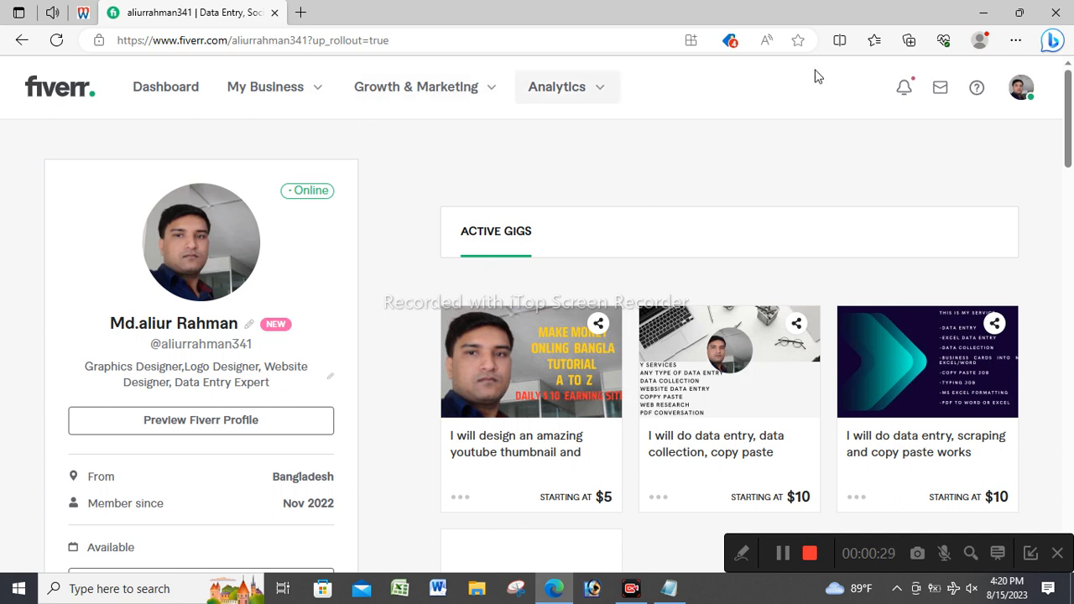
Go to the seller's Gigs management page and start creating a new gig
left_click(316, 99)
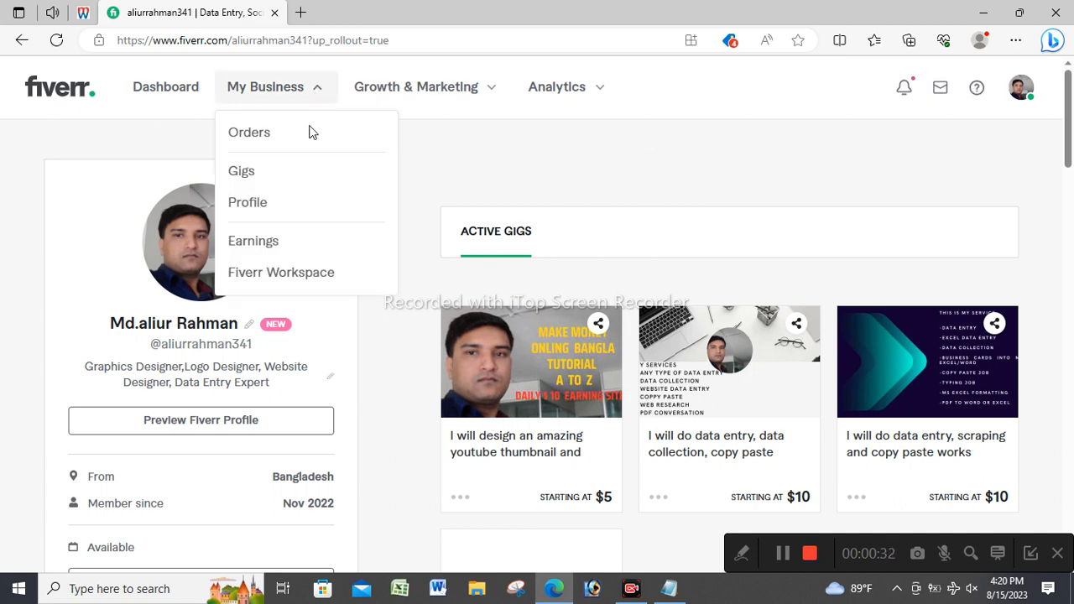
left_click(244, 172)
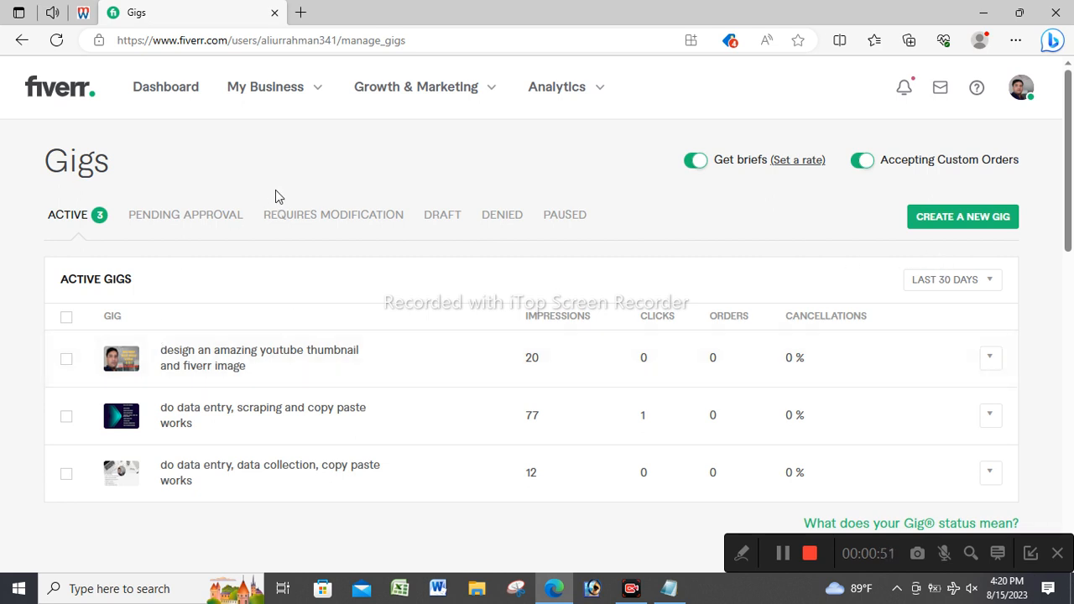
left_click(958, 226)
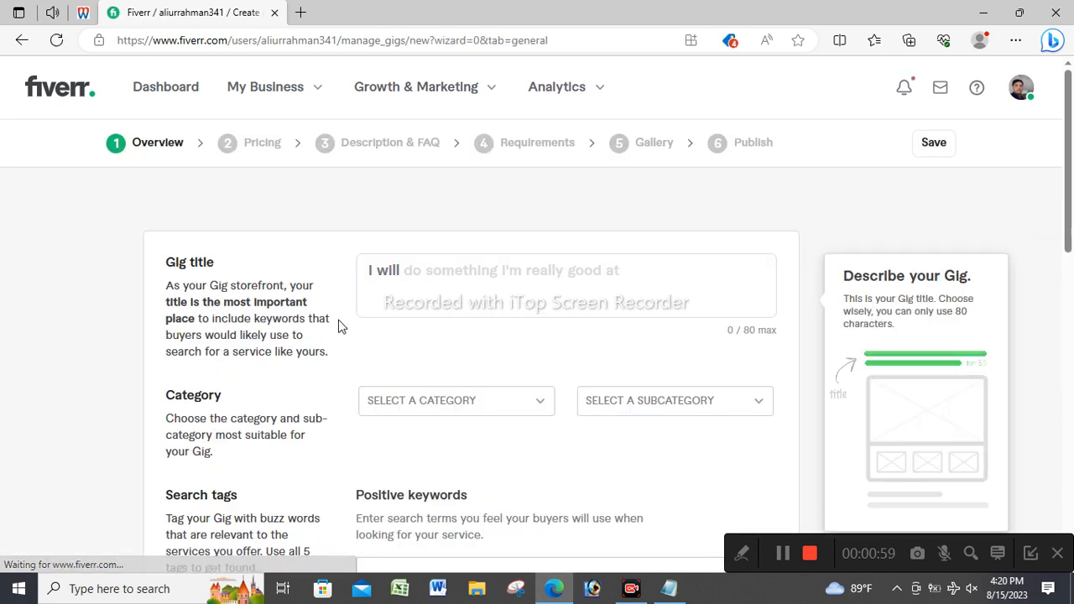
Using the title idea in the Notepad gig notes, set the gig title to "do excel data entry copy paste, web scraping, typing works"
scroll(339, 407, "down", 2)
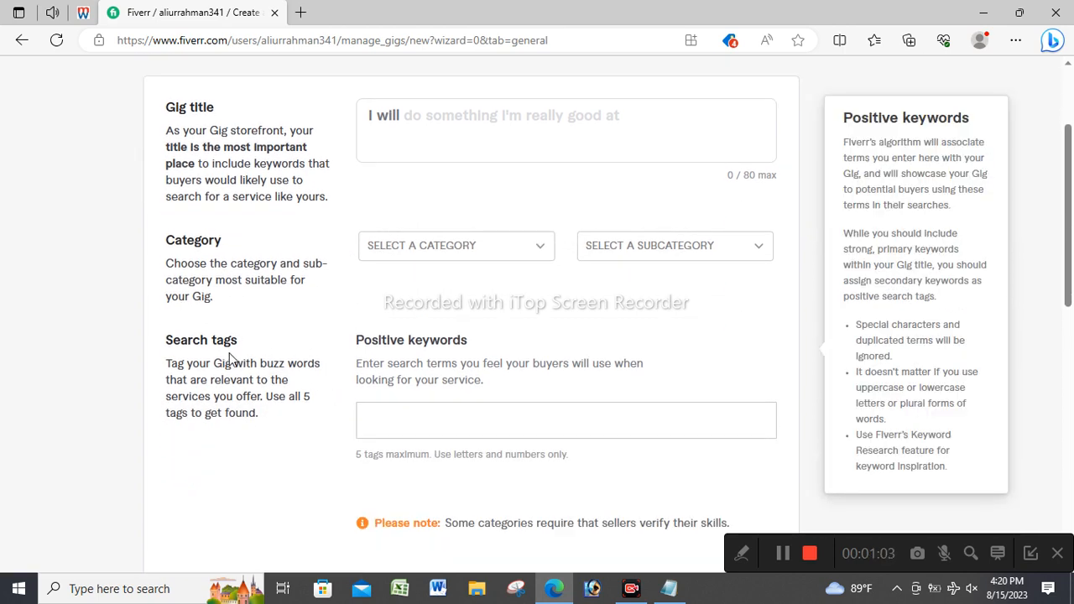
scroll(526, 381, "down", 1)
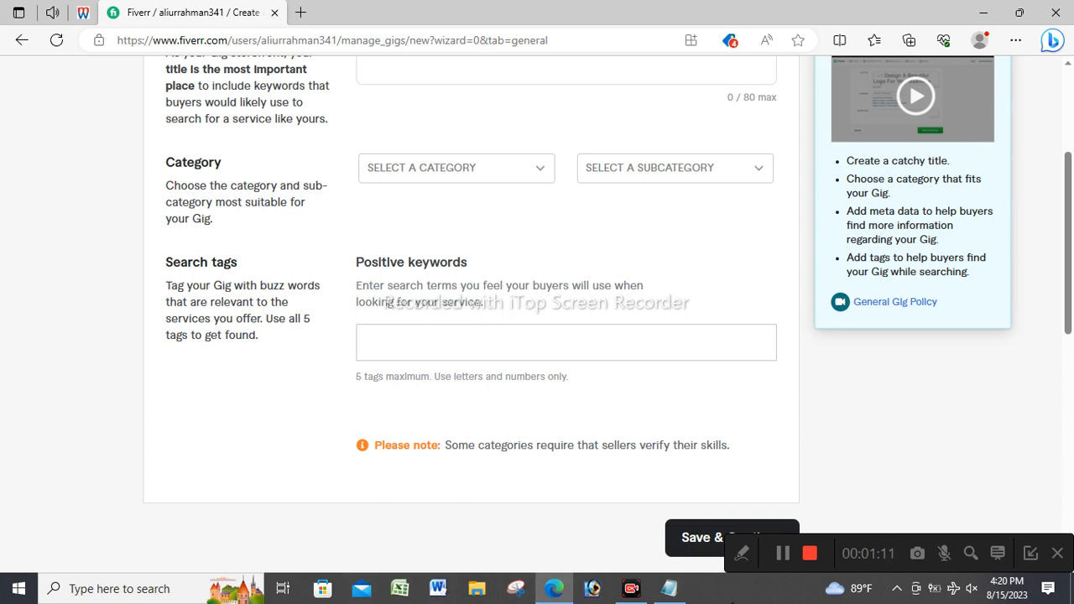
left_click(682, 589)
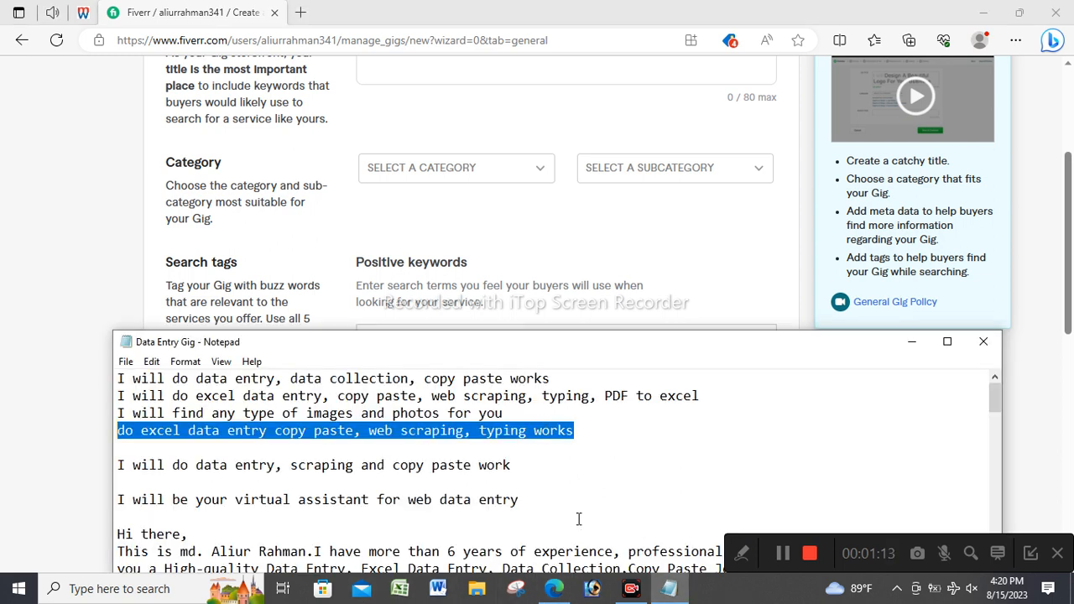
left_click(24, 362)
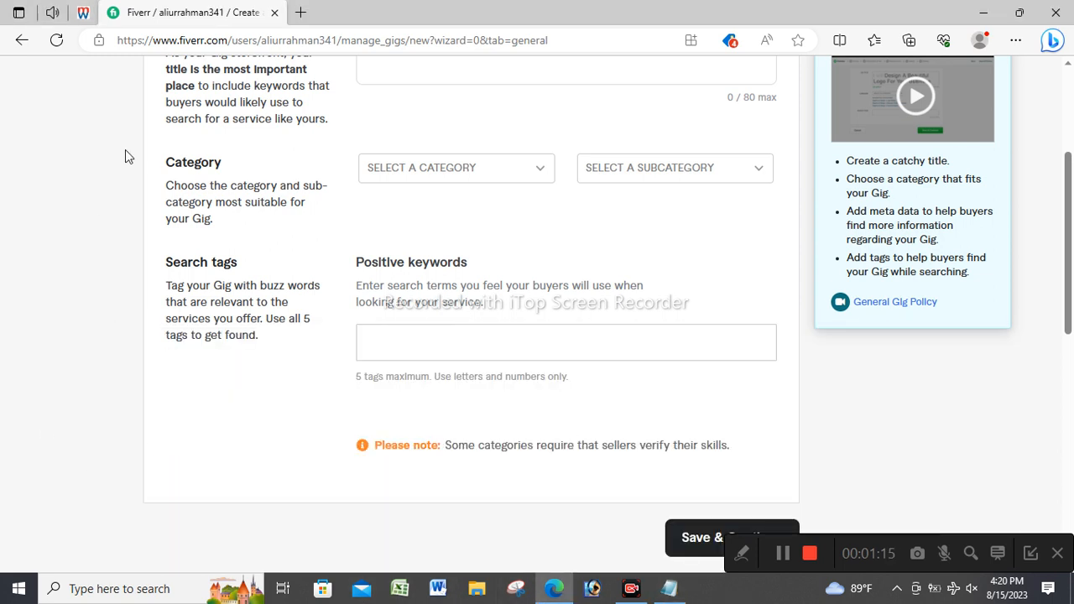
scroll(472, 267, "up", 3)
left_click(463, 259)
type("do excel data entry copy paste, web scraping, typing works")
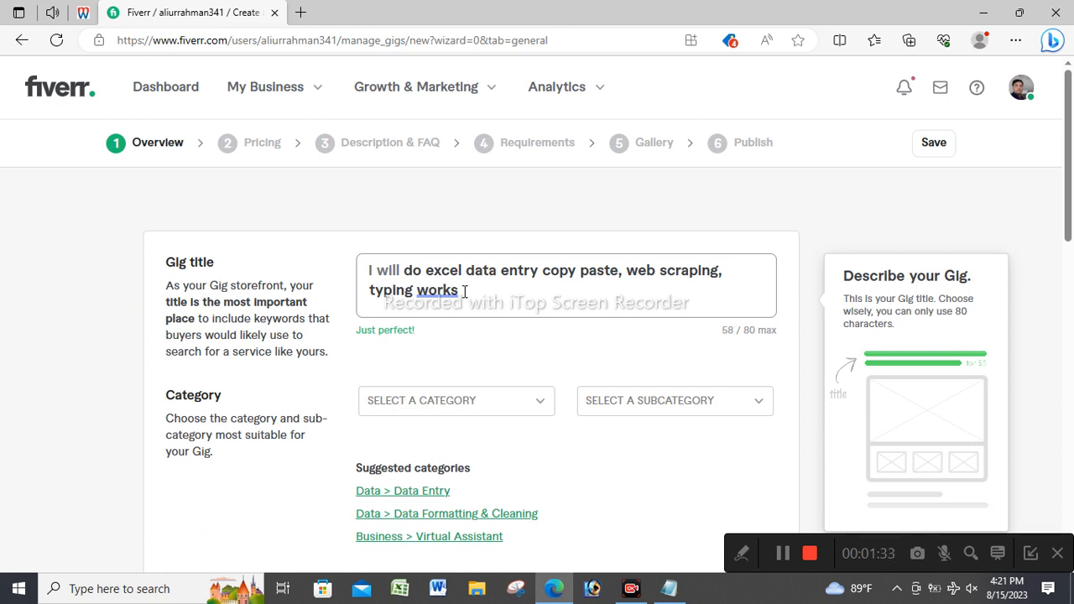
Set the gig's category to Data and its subcategory to Data Entry
left_click(421, 406)
scroll(426, 394, "down", 2)
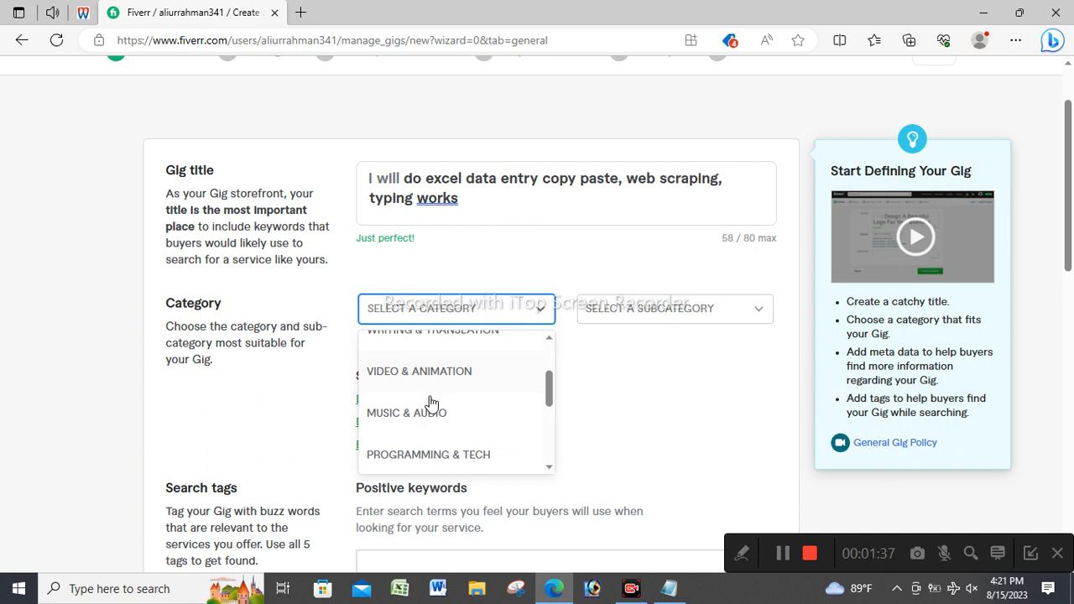
scroll(429, 402, "down", 2)
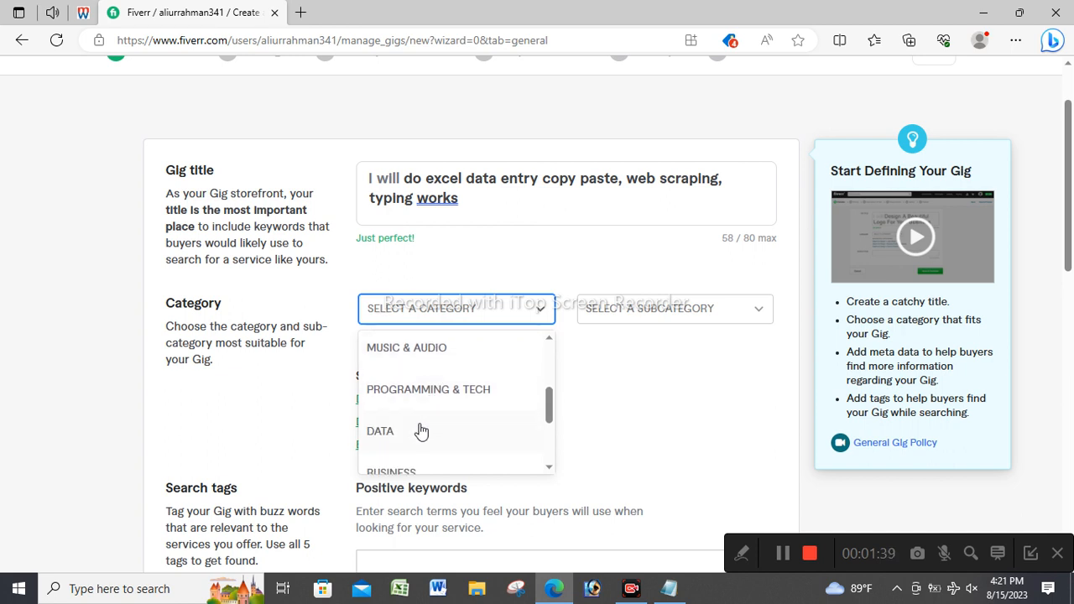
left_click(412, 433)
left_click(635, 304)
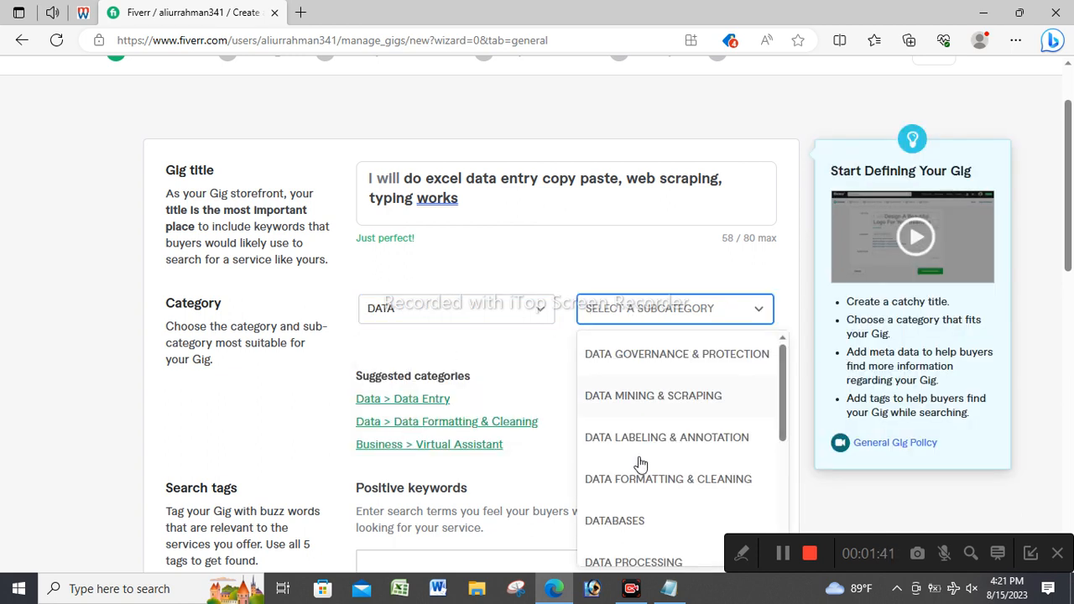
scroll(649, 501, "down", 1)
scroll(648, 502, "down", 1)
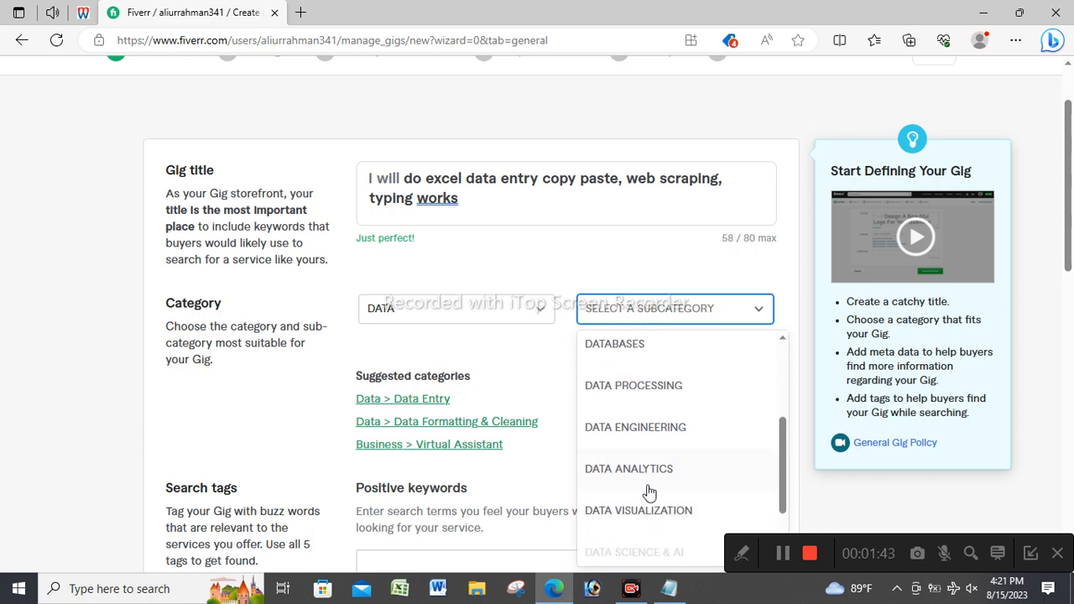
scroll(647, 478, "down", 1)
left_click(647, 514)
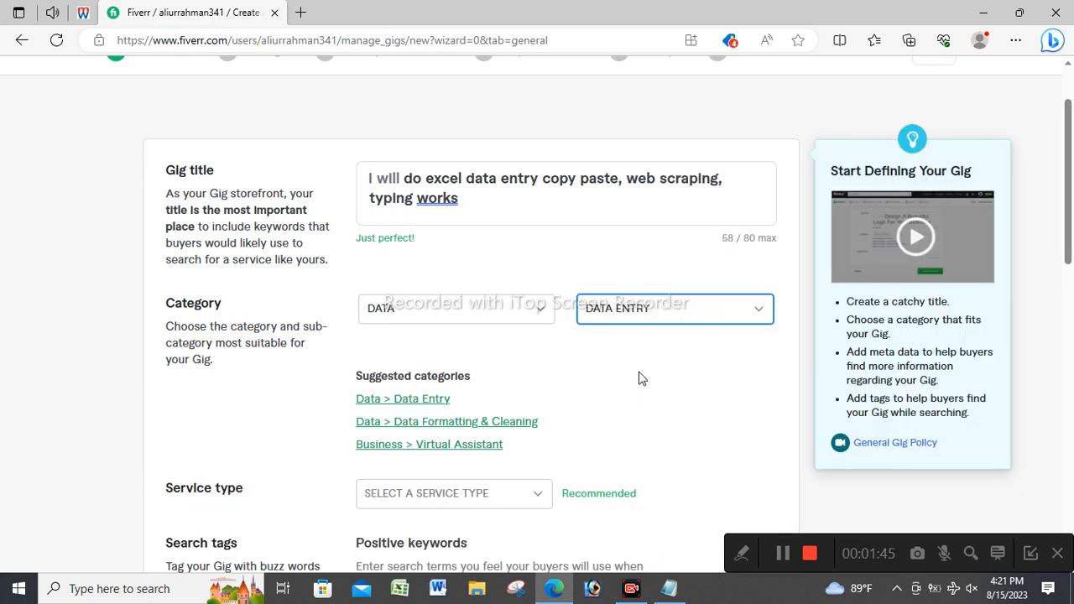
In the gig metadata, select Insert data, Typing, Data collection and Convert data as the data entry service types
scroll(463, 340, "down", 1)
scroll(468, 340, "down", 3)
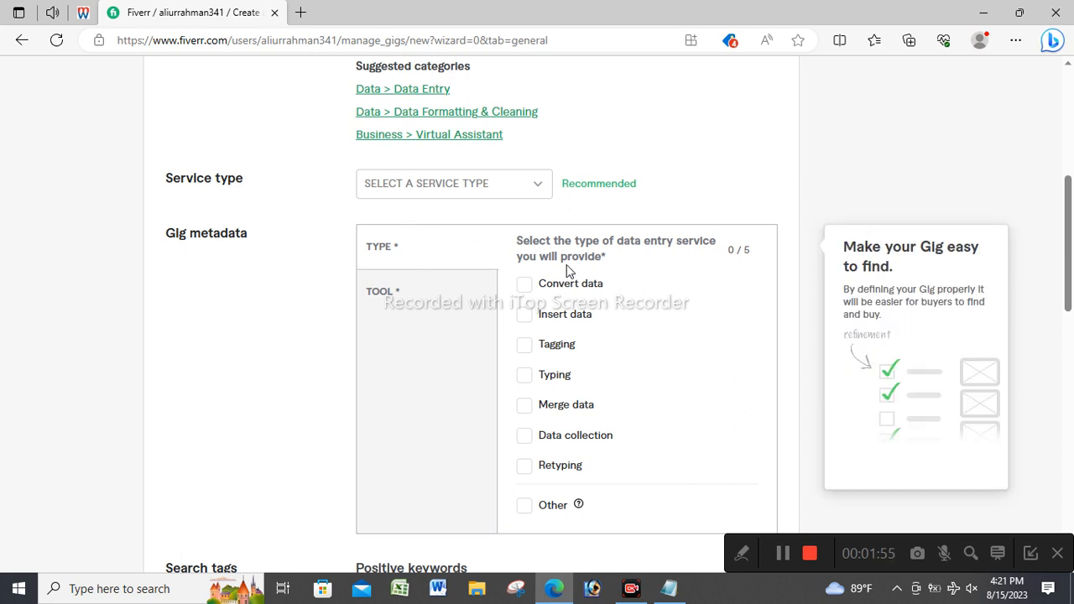
left_click(561, 327)
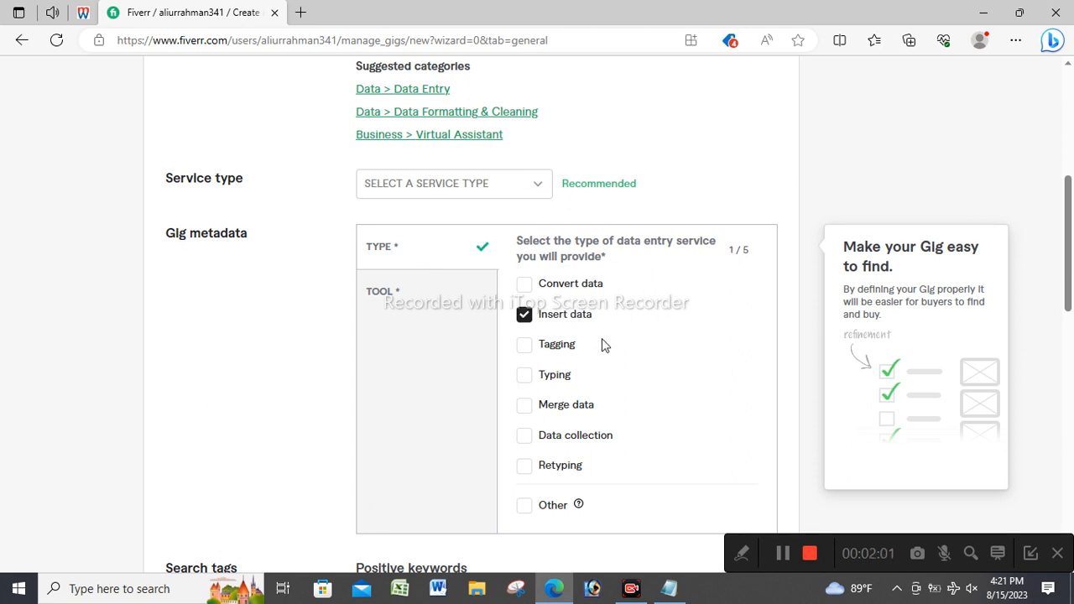
left_click(568, 377)
left_click(562, 442)
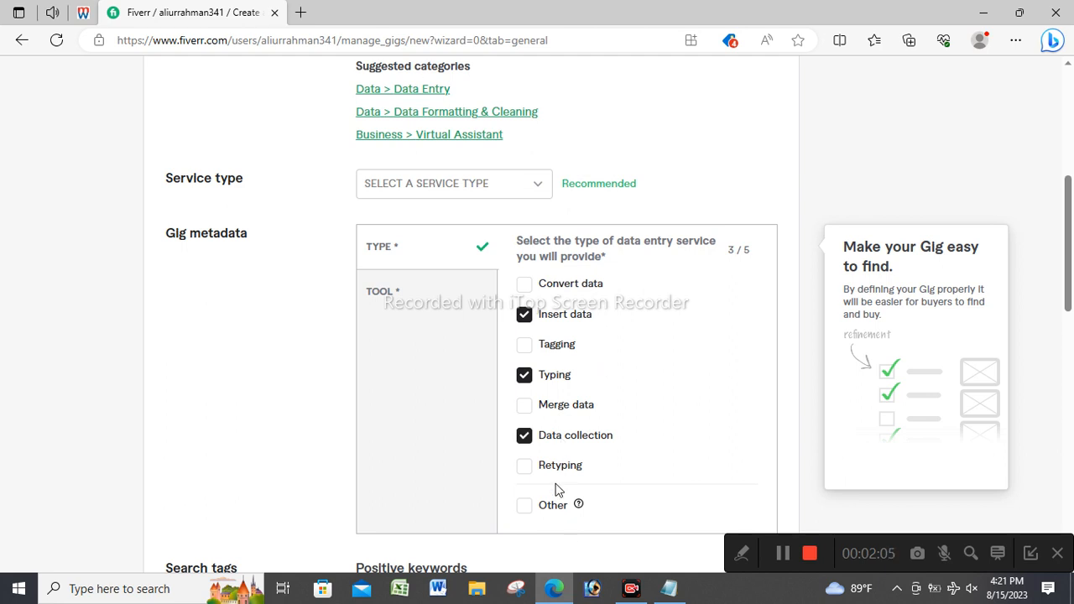
scroll(572, 379, "up", 1)
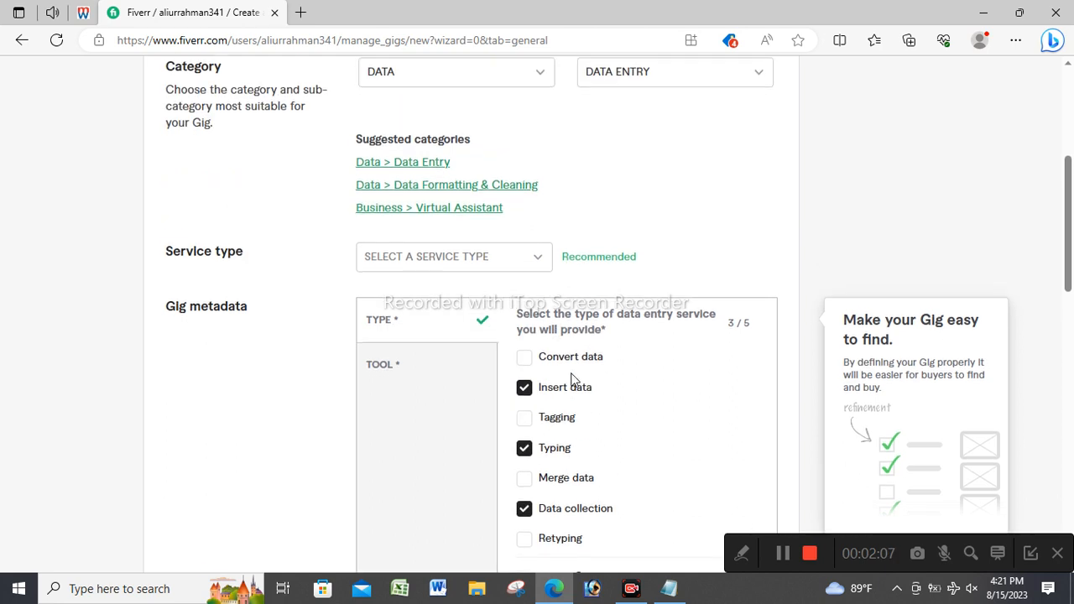
scroll(572, 379, "down", 1)
scroll(594, 333, "down", 1)
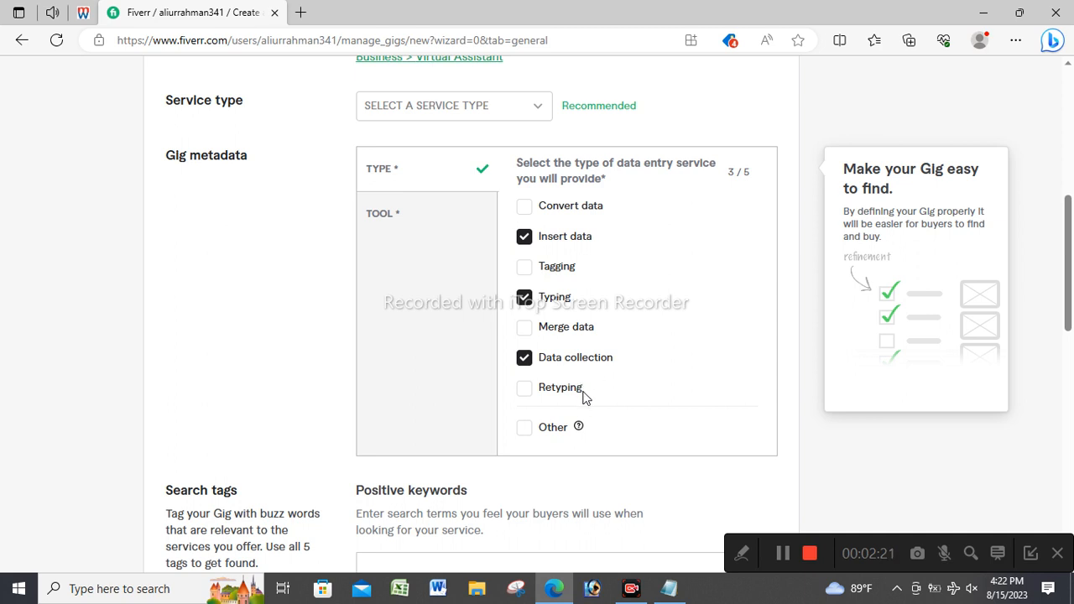
scroll(583, 390, "up", 1)
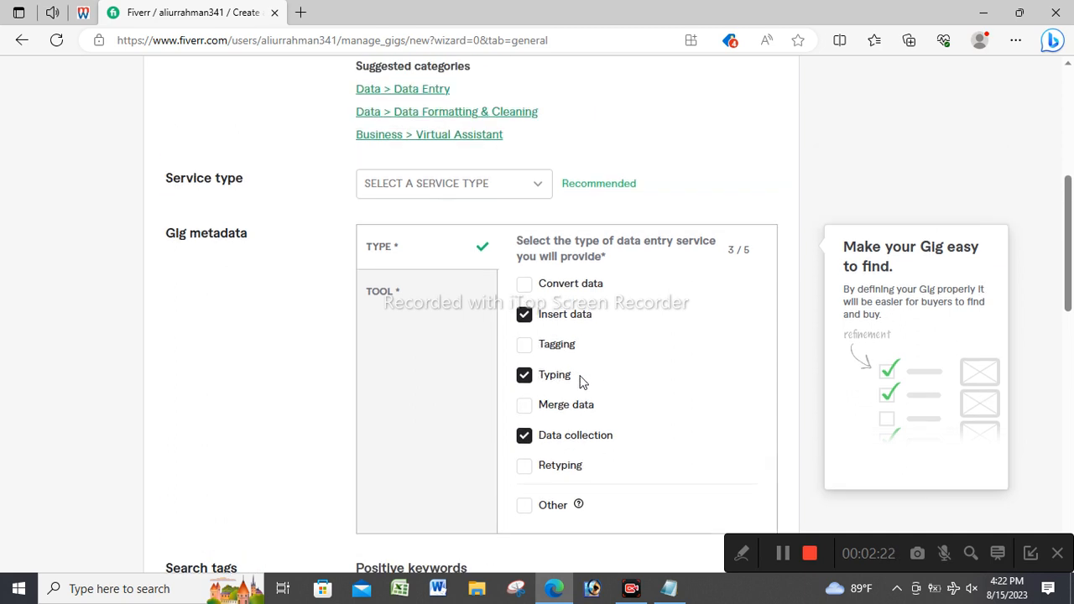
left_click(570, 287)
Copy the service name "Data Entry" from the list of offered services in the Notepad file Data Entry Gig
scroll(608, 326, "down", 2)
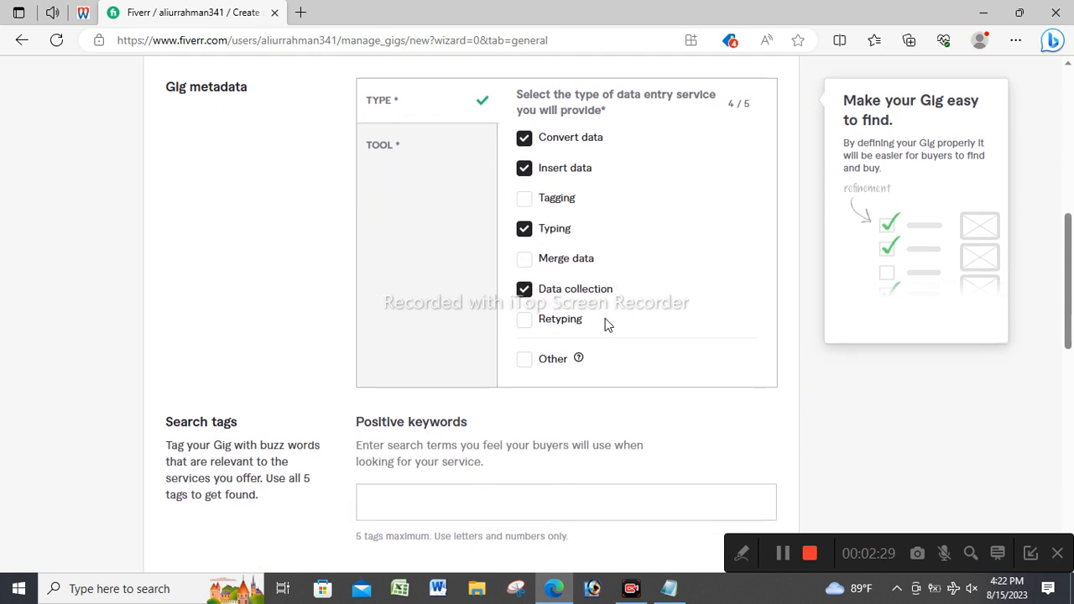
scroll(607, 325, "down", 2)
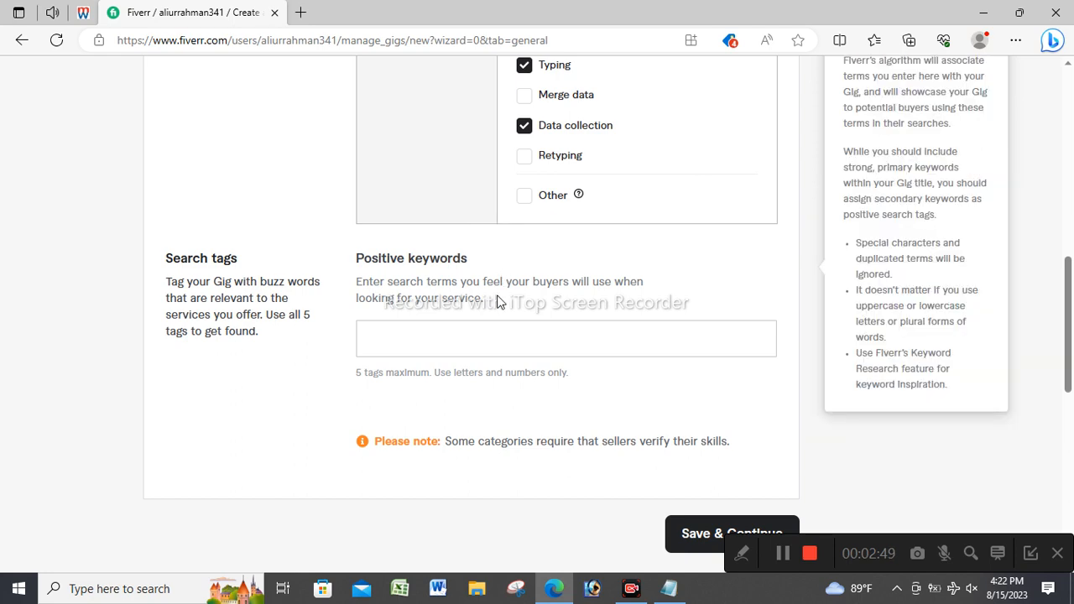
scroll(496, 306, "up", 2)
scroll(496, 306, "up", 3)
scroll(497, 306, "down", 1)
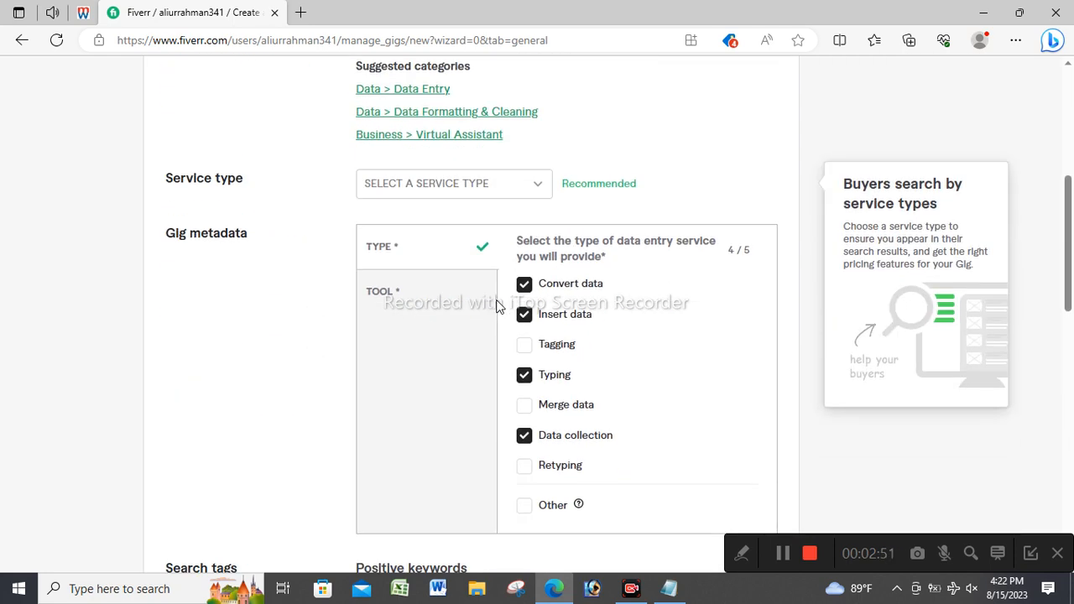
scroll(497, 307, "down", 3)
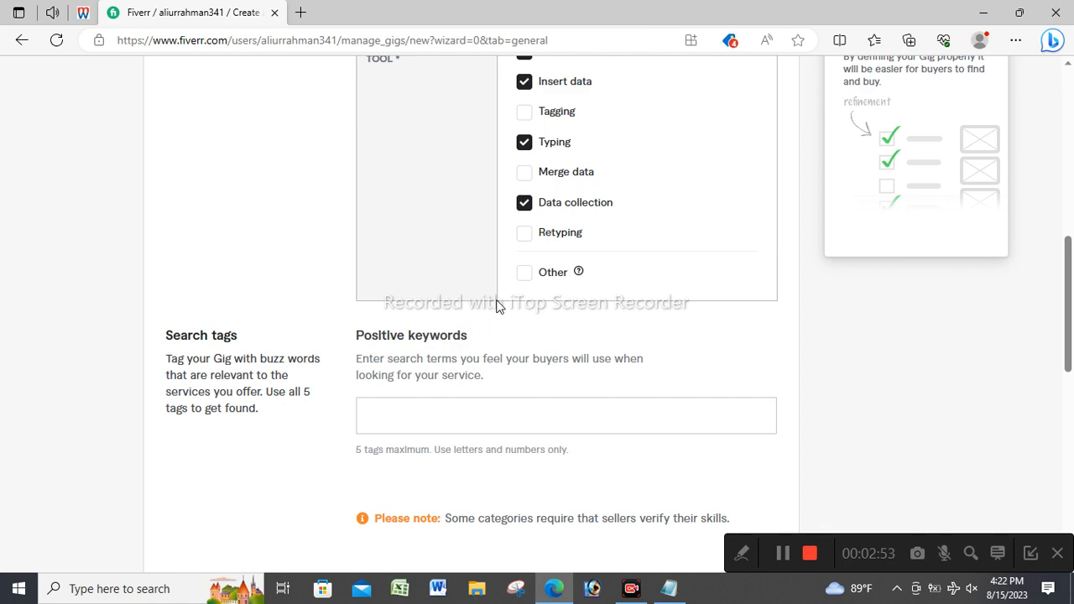
left_click(668, 588)
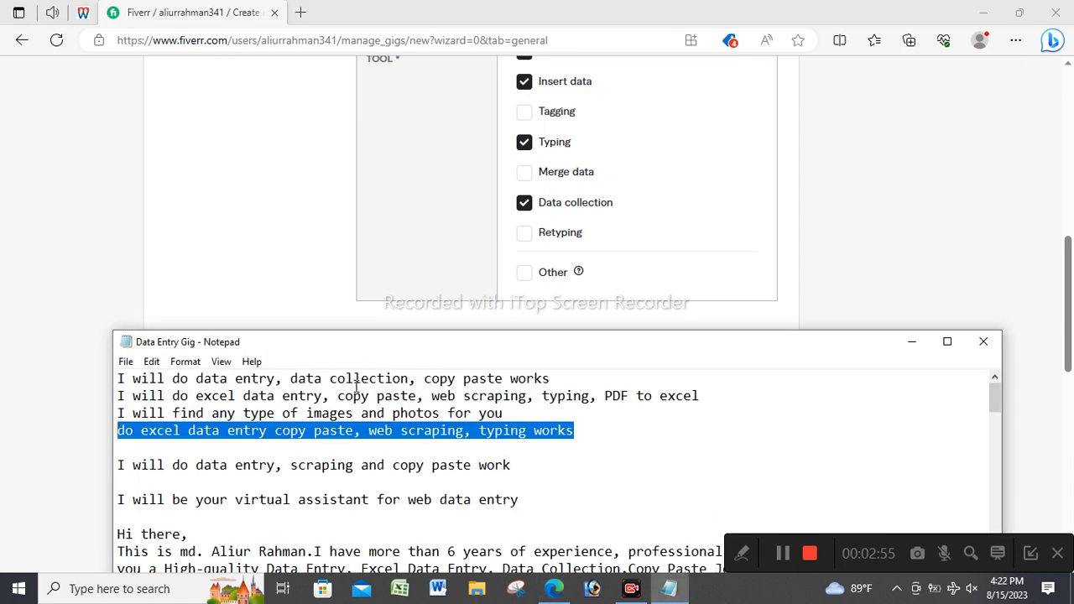
scroll(243, 472, "down", 2)
scroll(244, 431, "up", 2)
scroll(239, 444, "down", 2)
scroll(239, 444, "up", 1)
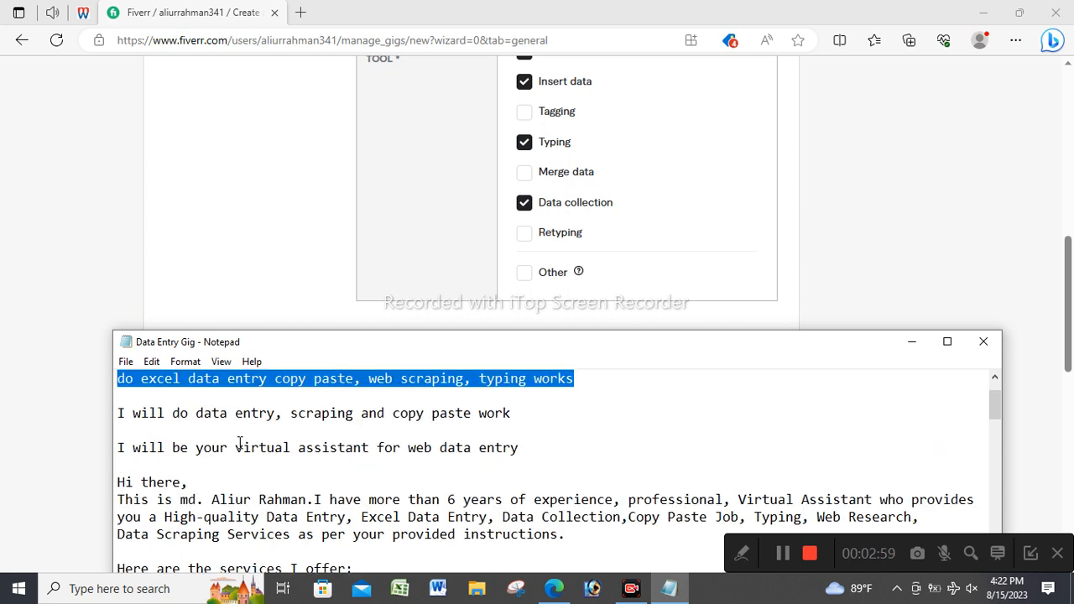
left_click_drag(328, 333, 352, 204)
scroll(315, 339, "down", 1)
scroll(312, 340, "down", 2)
scroll(263, 362, "up", 2)
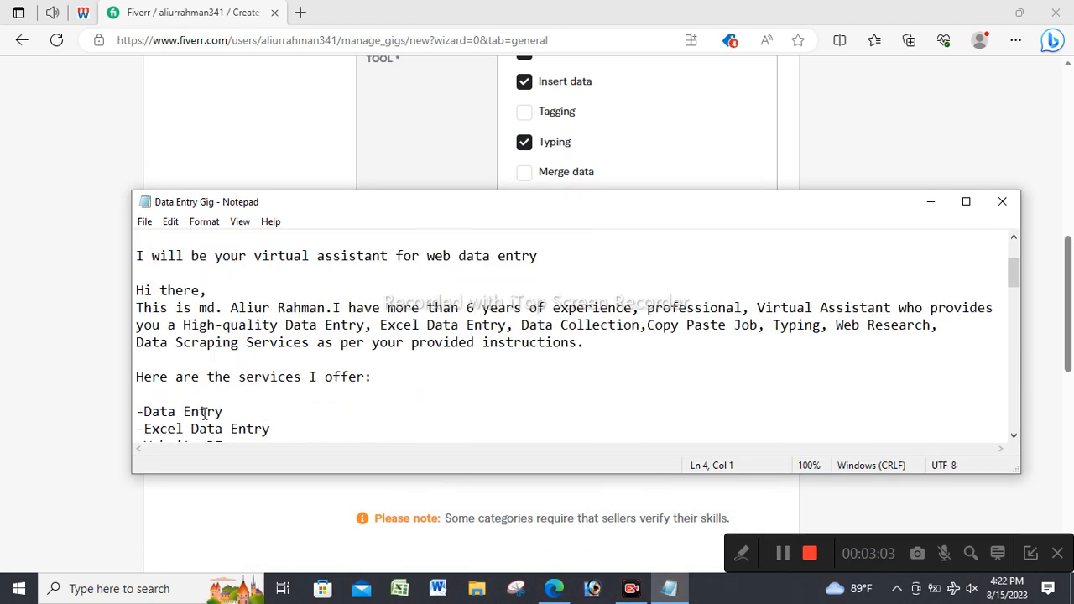
left_click_drag(223, 411, 144, 412)
key("ctrl+c")
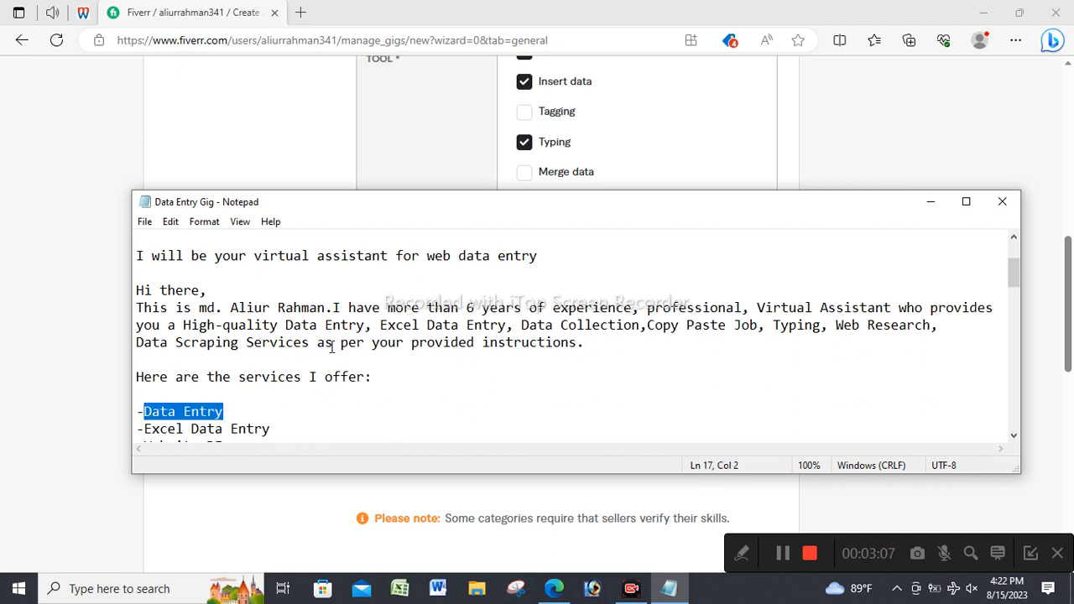
Add the copied "Data Entry" as a positive keyword in the gig's search tags
left_click(90, 340)
left_click(437, 402)
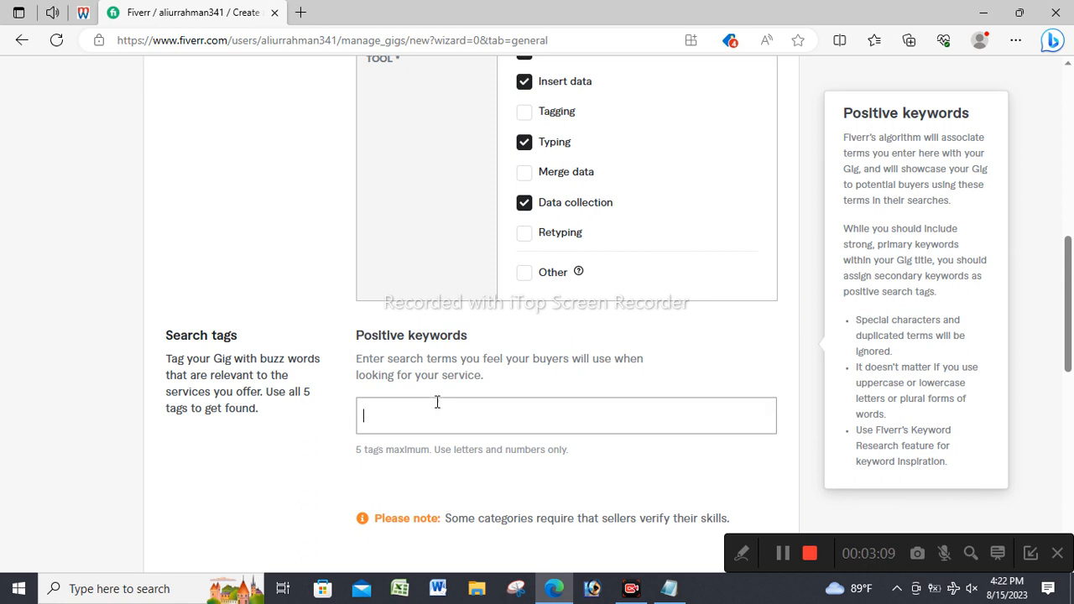
key("ctrl+v")
key("Return")
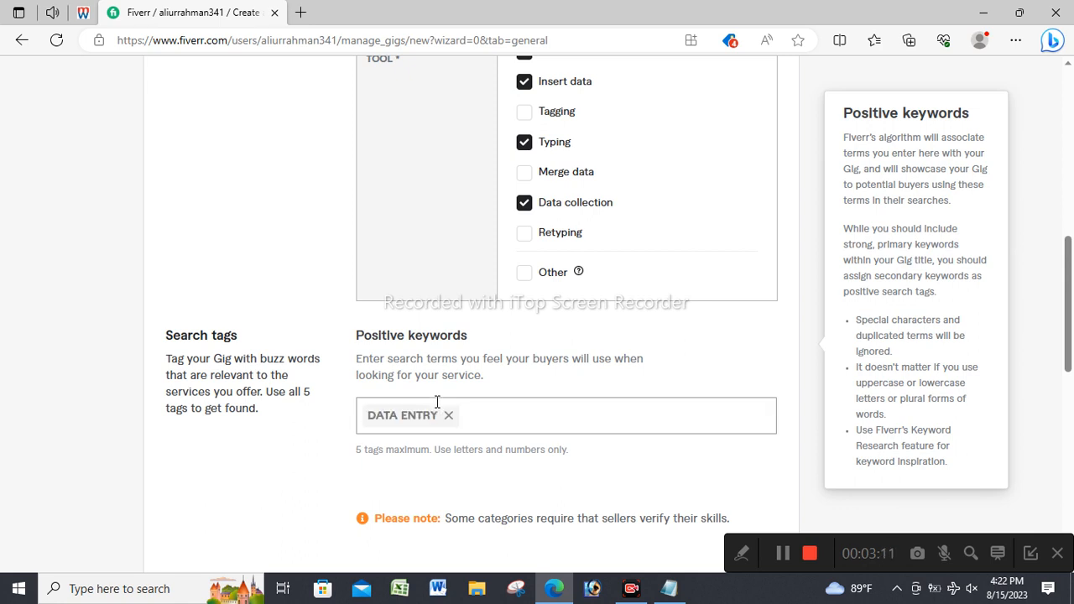
Copy "Excel Data Entry" from the services list in the Notepad notes and add it as a positive keyword in the gig's search tags
left_click(669, 588)
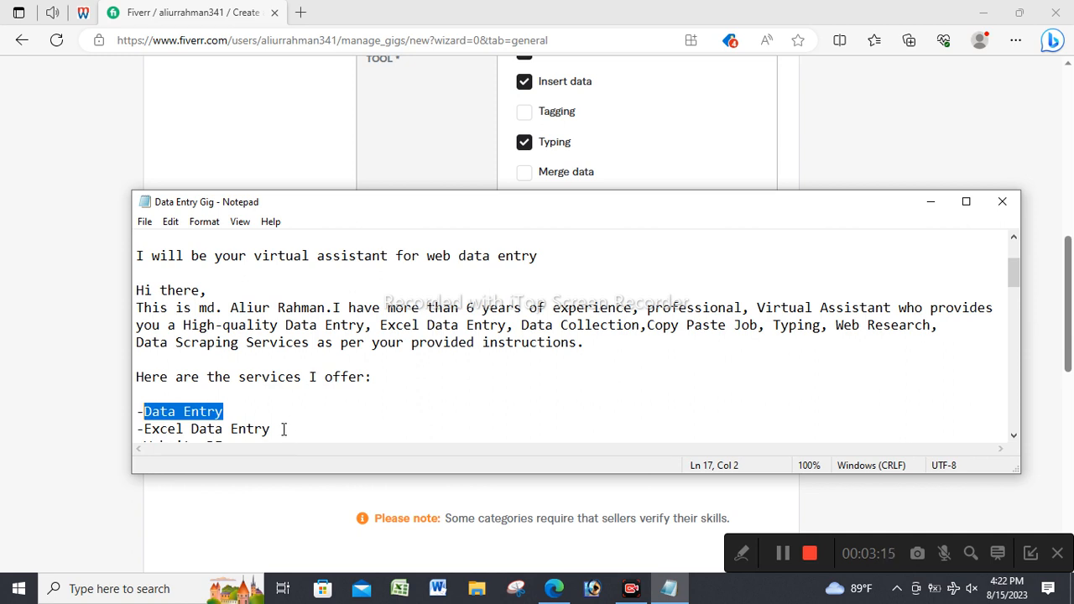
left_click_drag(282, 428, 144, 424)
key("ctrl+c")
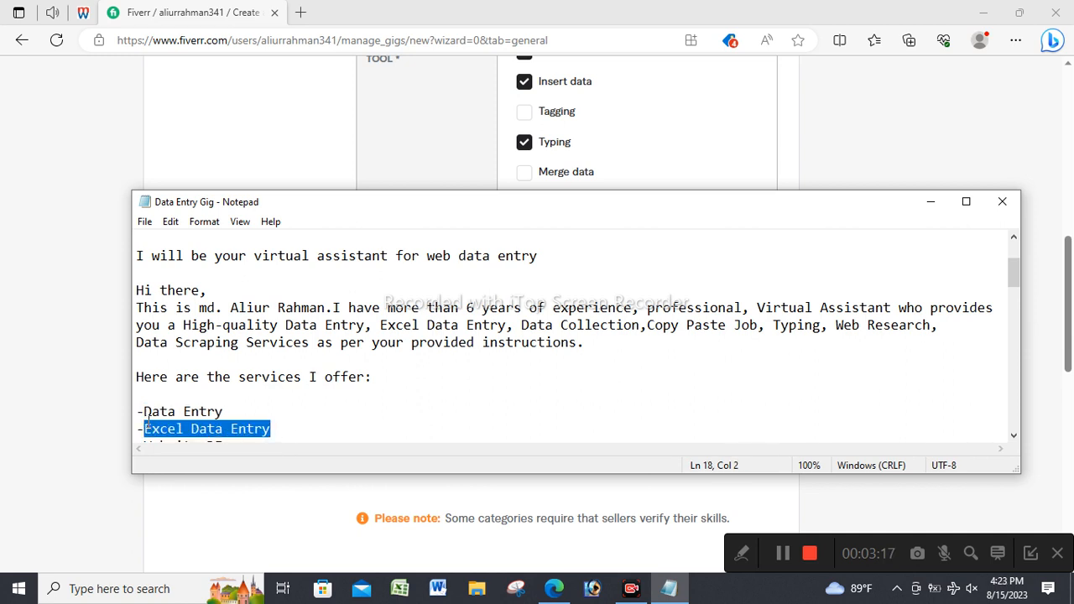
left_click(103, 375)
left_click(520, 417)
key("ctrl+v")
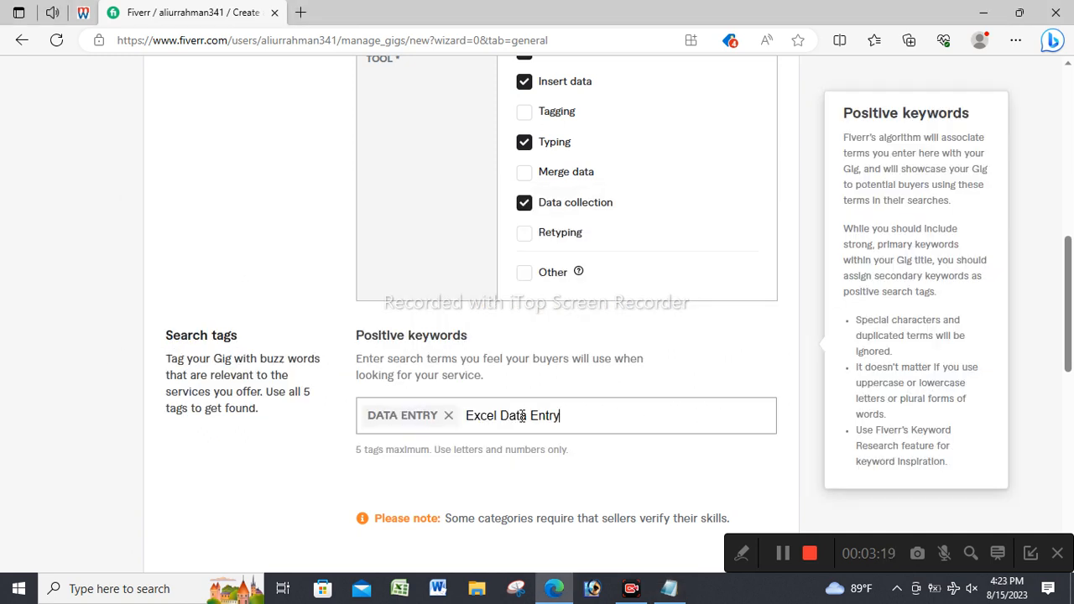
key("Return")
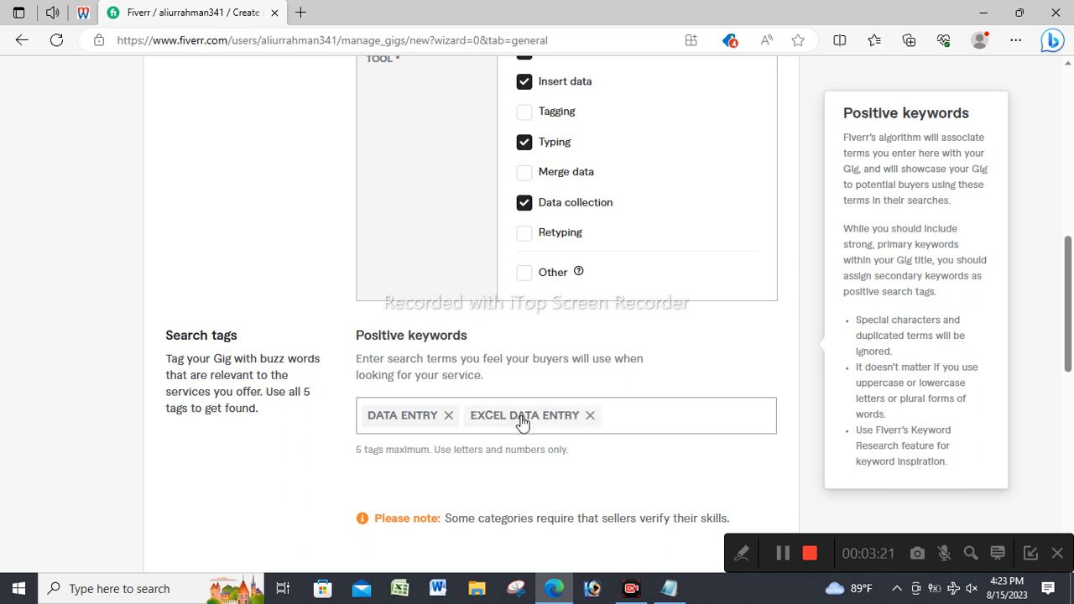
Add "MS Word Data Entry" as a positive keyword, adapting the copied "Excel Data Entry" text from the notes
left_click(669, 588)
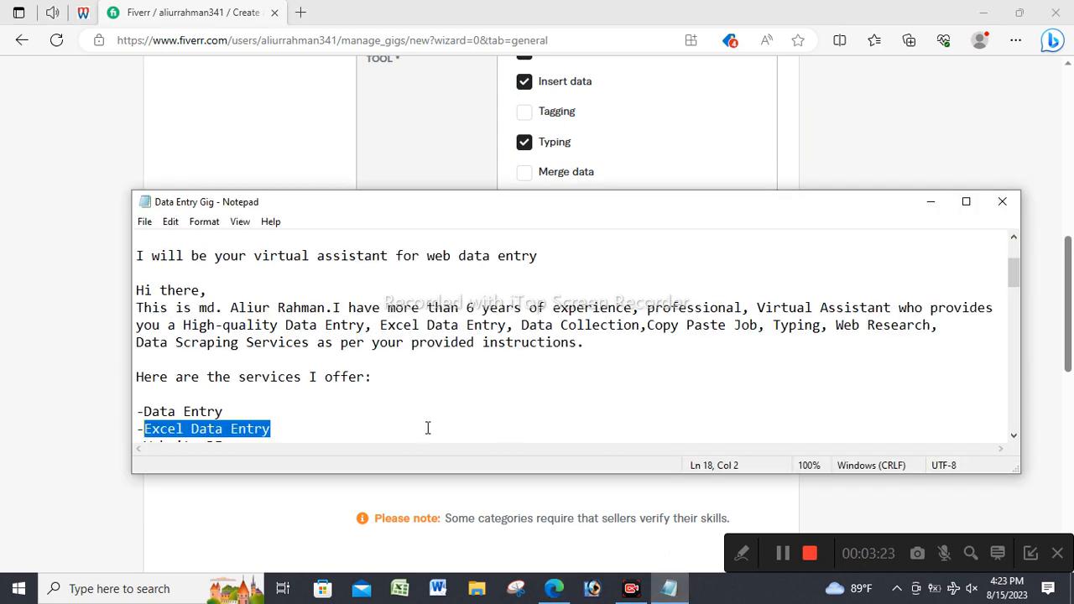
scroll(327, 421, "down", 1)
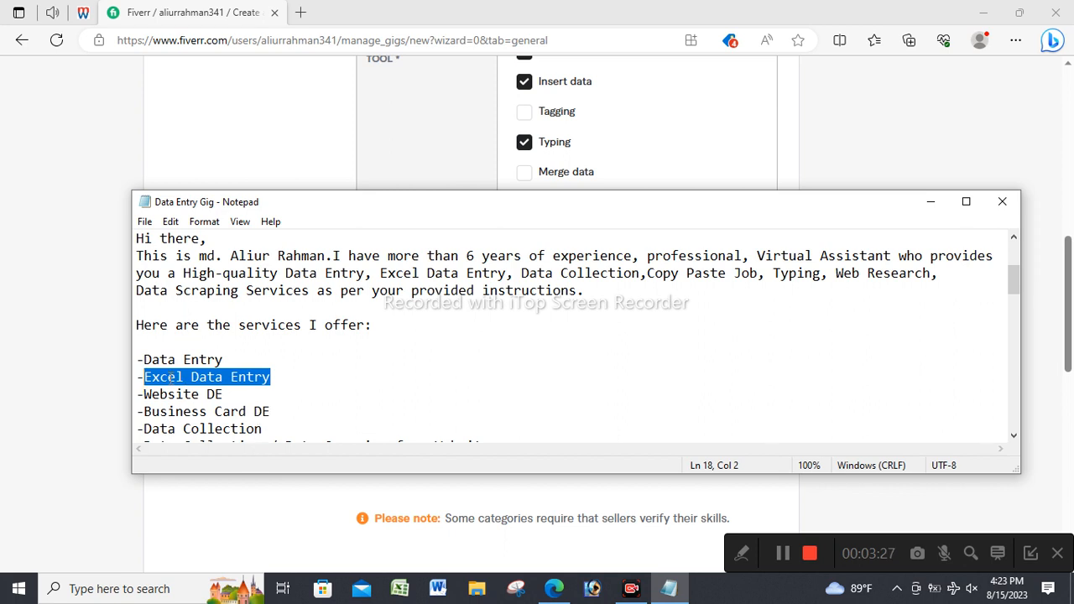
left_click(281, 378)
left_click_drag(281, 378, 151, 380)
left_click(146, 380)
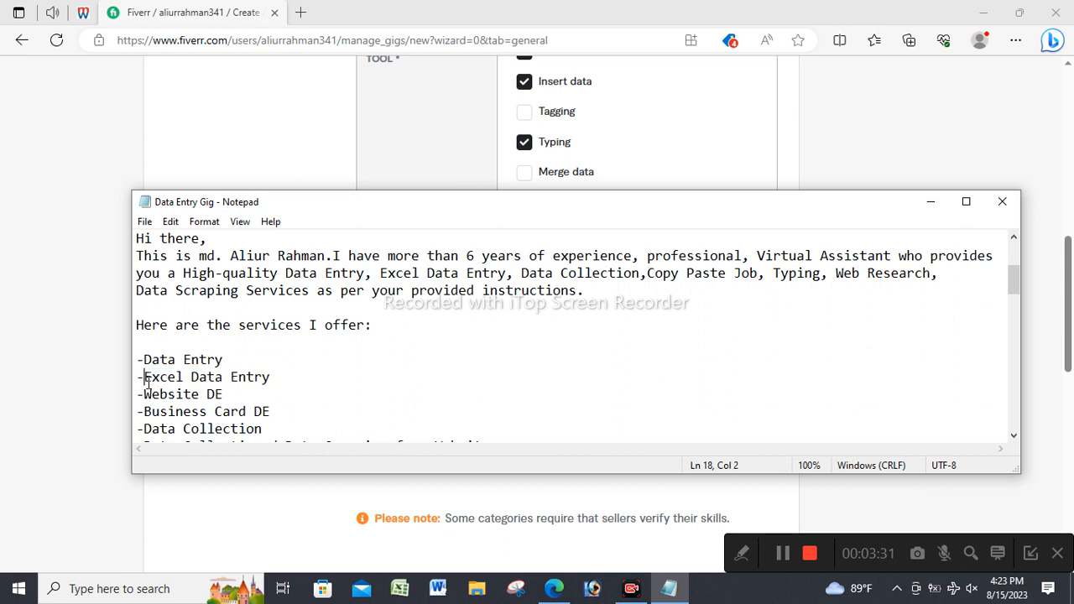
left_click(90, 369)
left_click(634, 405)
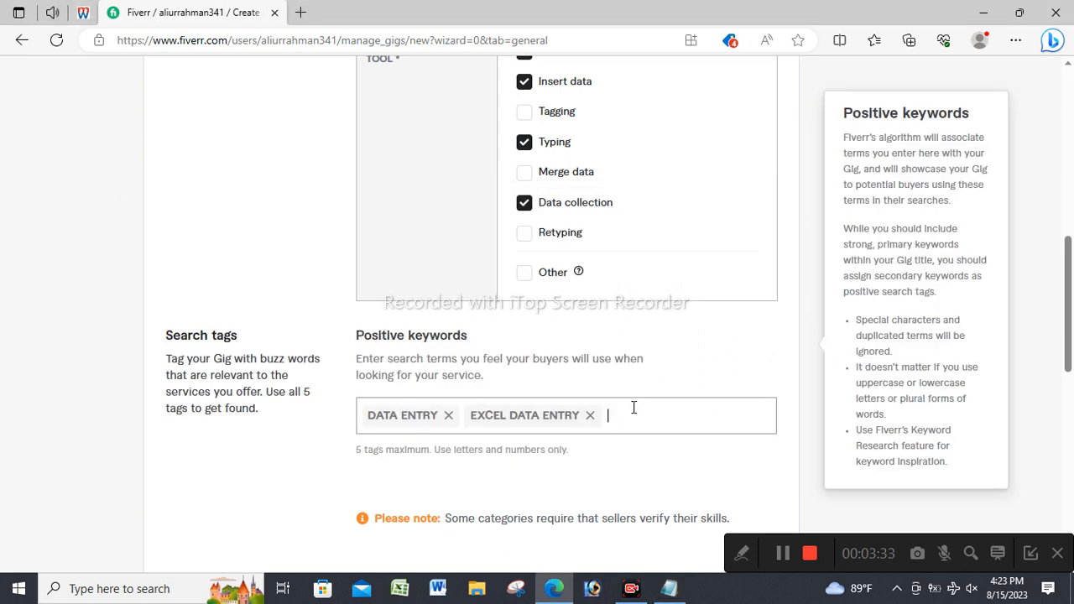
key("ctrl+v")
key("shift+Left")
type("MS Word")
key("Return")
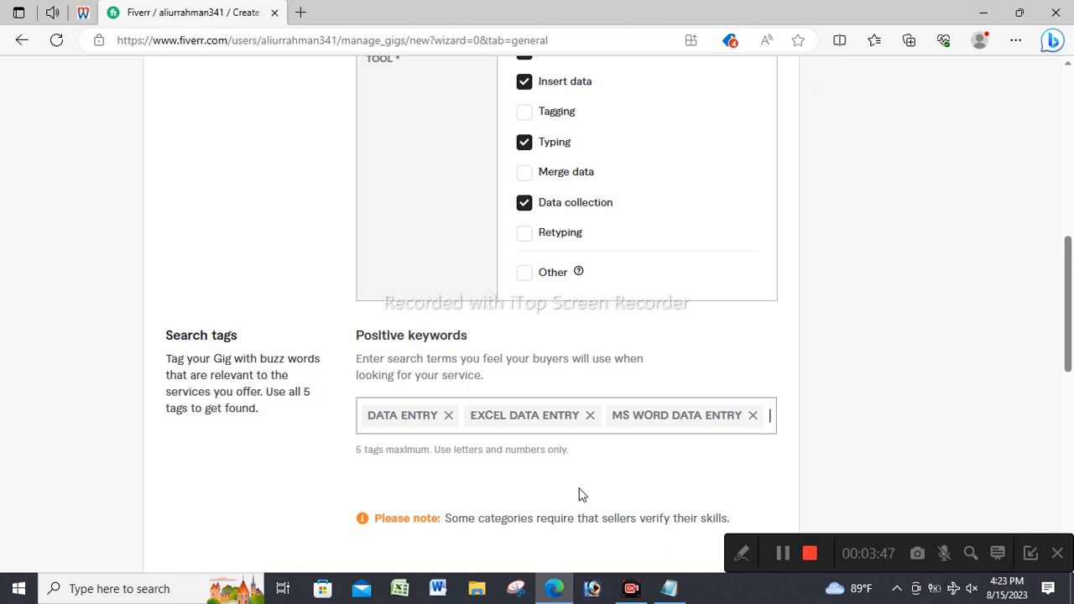
Copy "Data Collection" from the Notepad services list, keeping the notes intact, and add it as a positive keyword
left_click(669, 588)
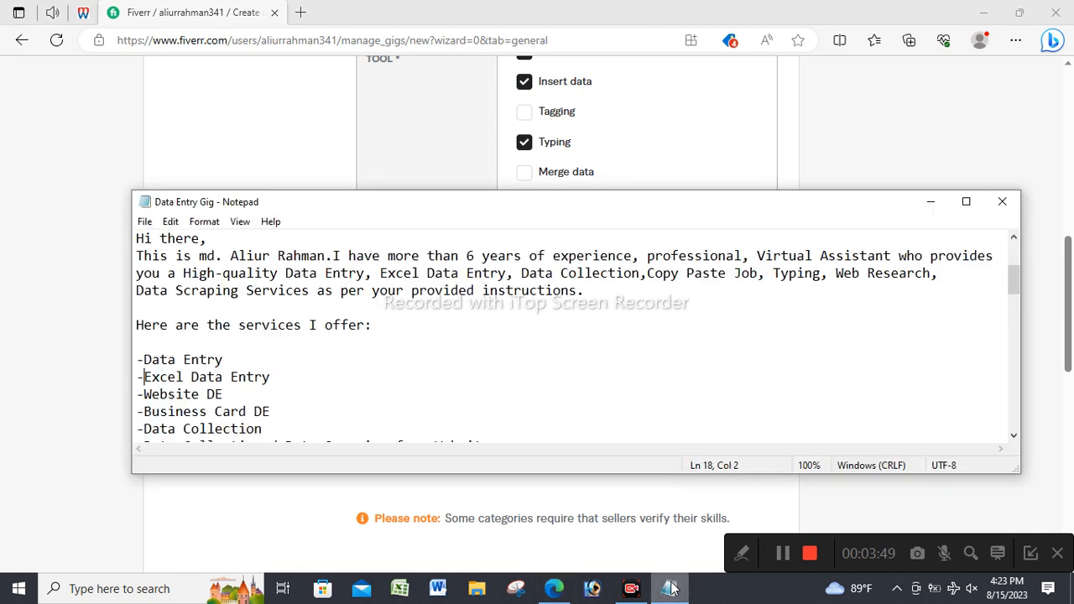
scroll(248, 387, "down", 1)
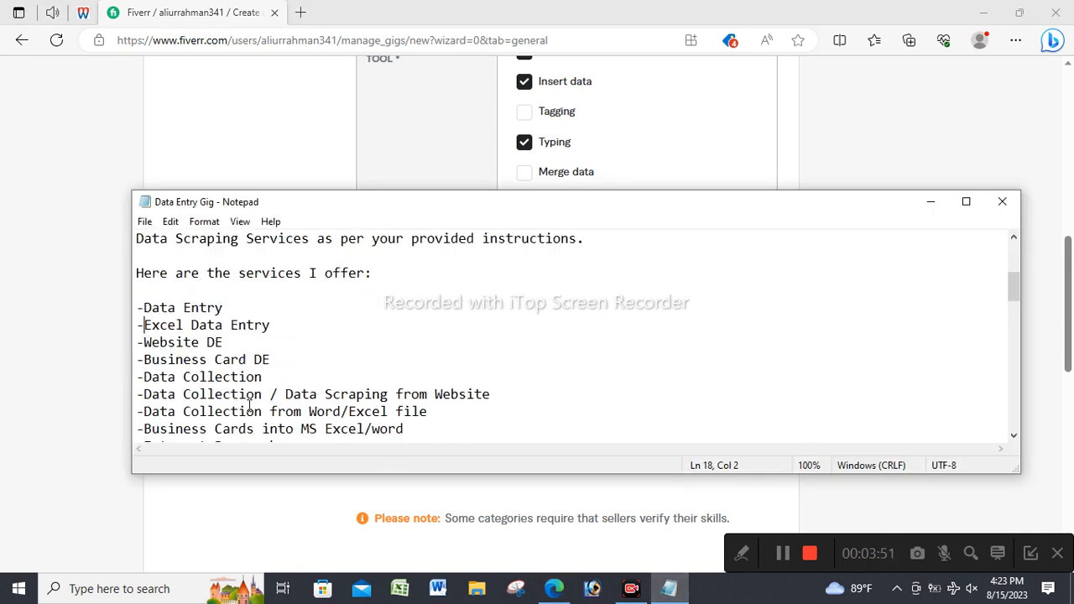
left_click_drag(264, 377, 143, 376)
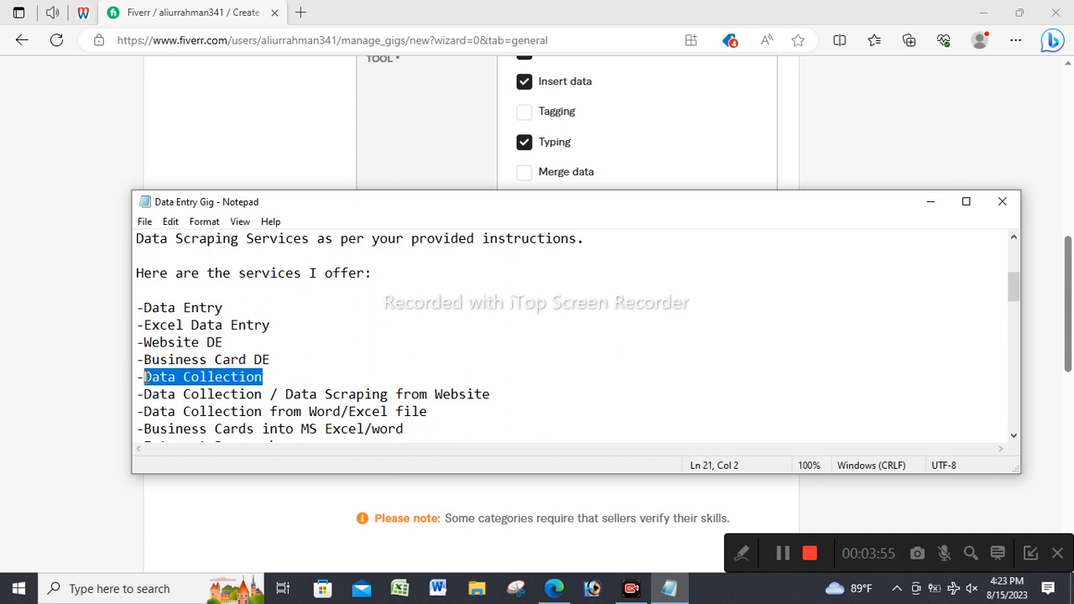
key("ctrl+x")
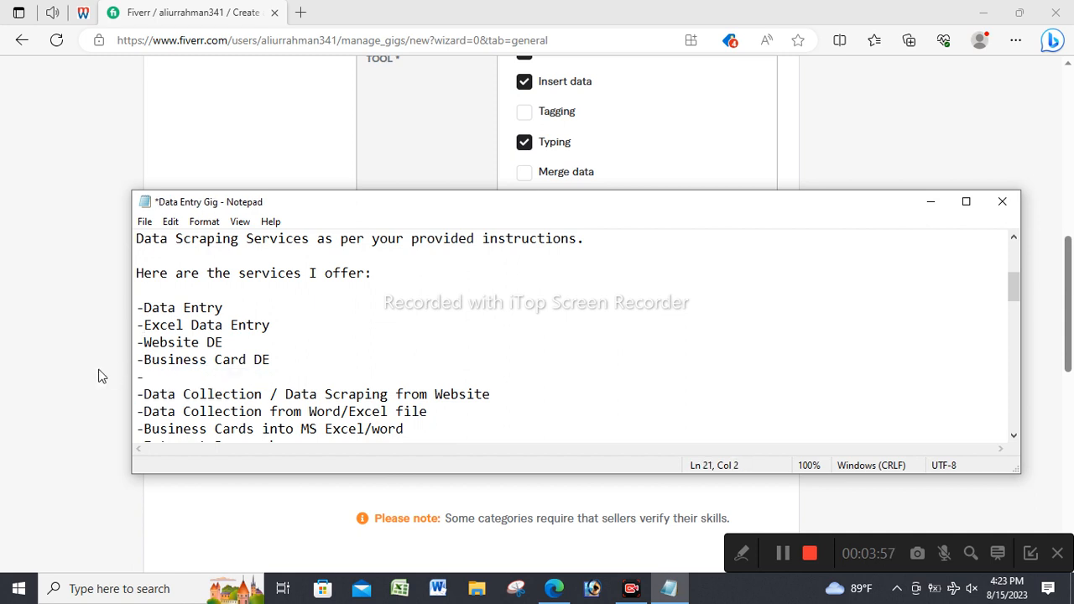
key("ctrl+z")
left_click(120, 378)
key("ctrl+v")
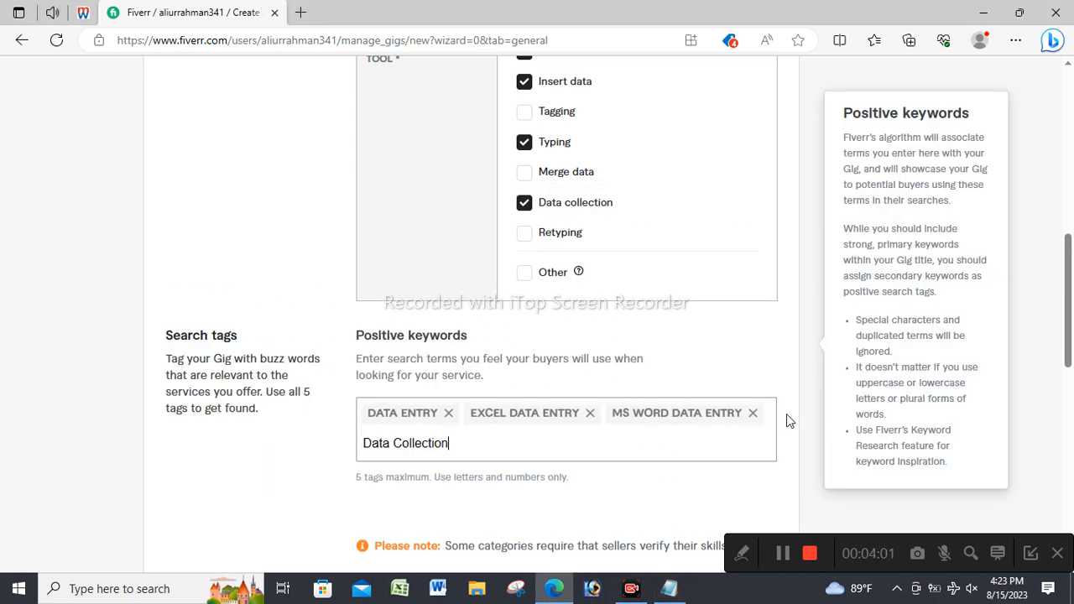
key("Return")
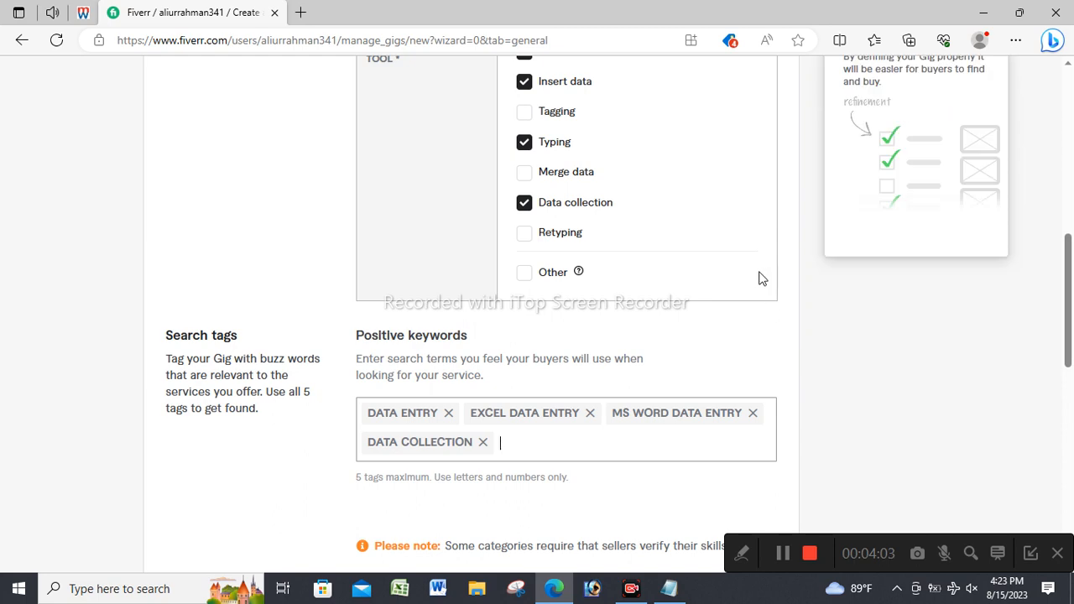
Copy "PDF to Word or Excel" from the Notepad services list and add it as a positive keyword in the search tags
left_click(674, 589)
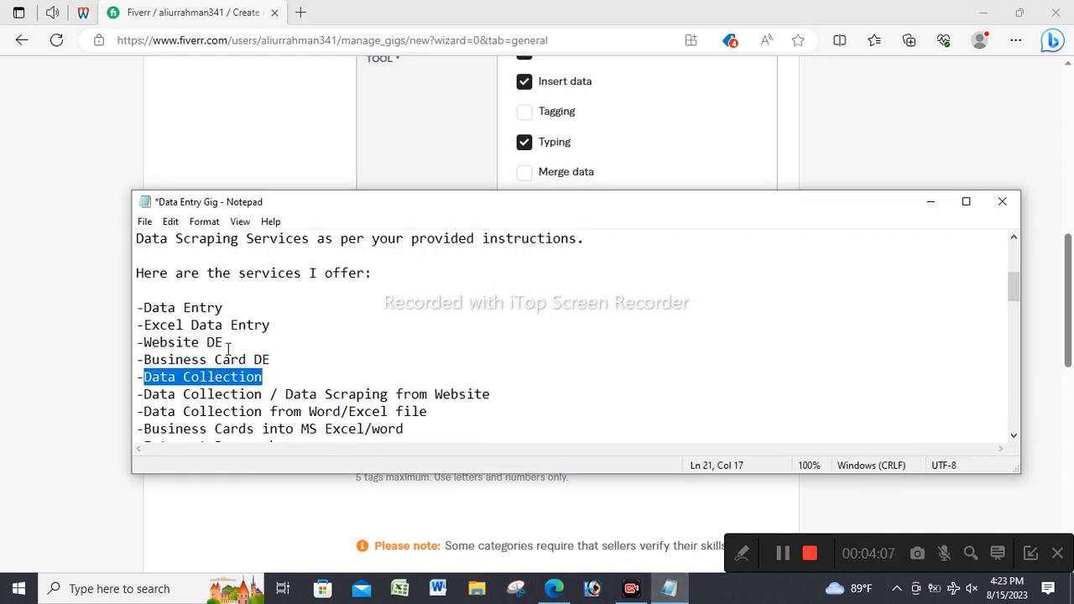
scroll(249, 390, "down", 2)
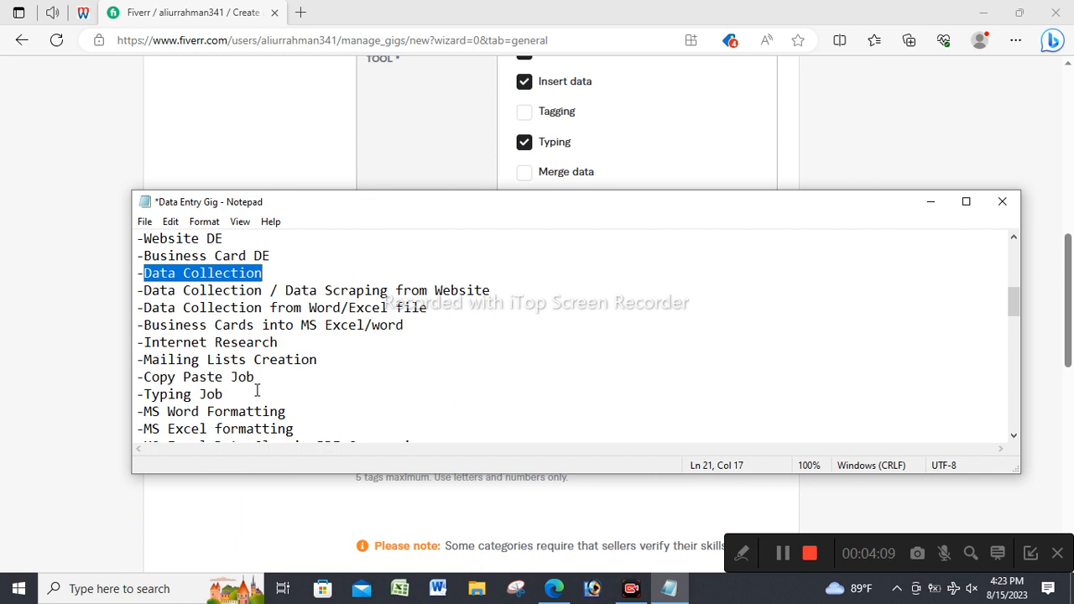
scroll(257, 390, "down", 1)
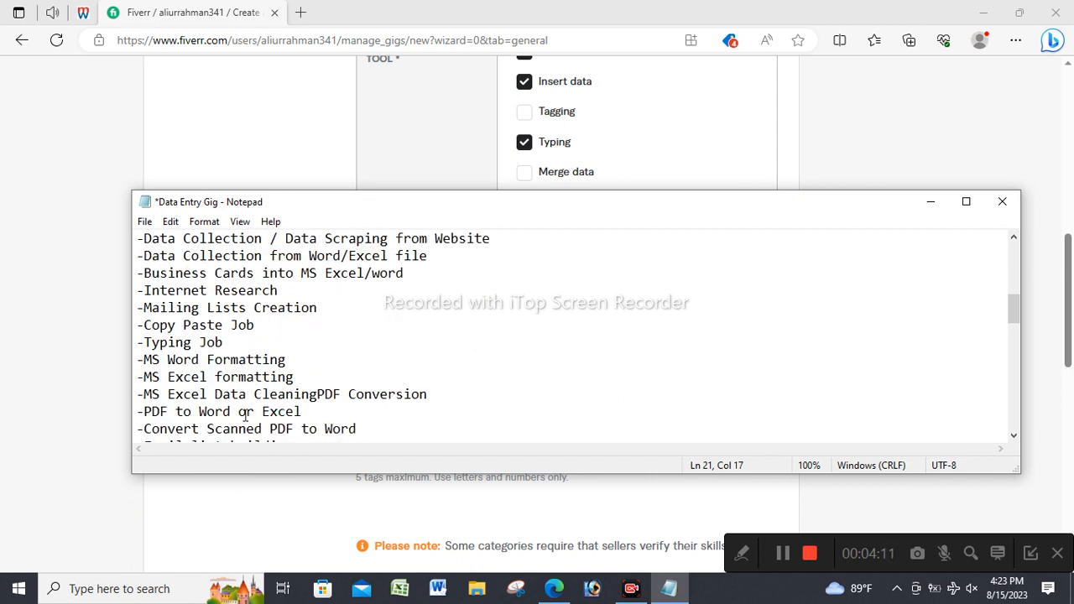
left_click_drag(146, 411, 307, 409)
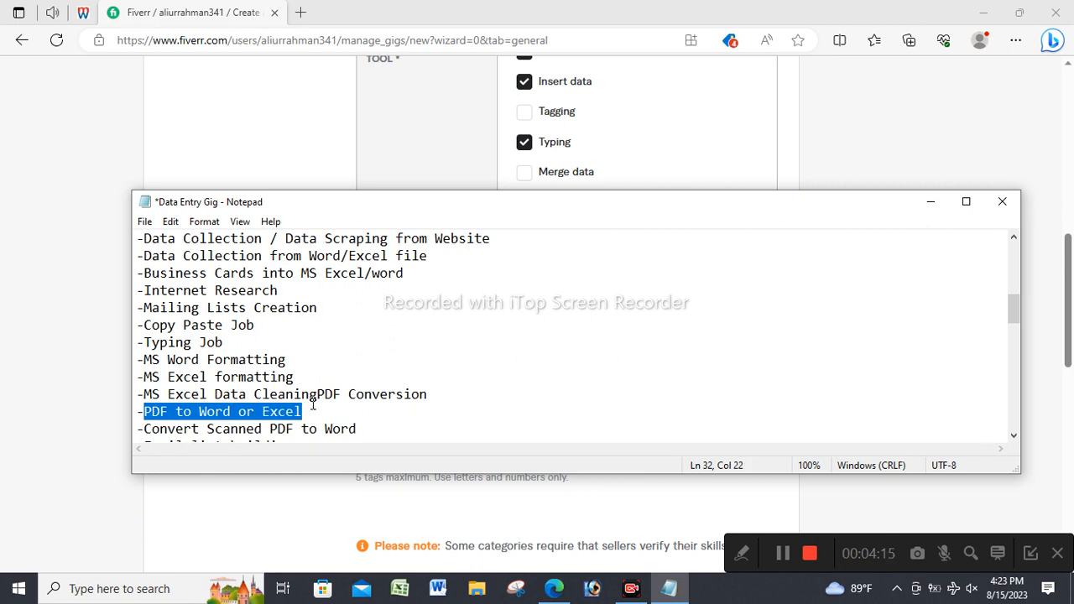
left_click(98, 300)
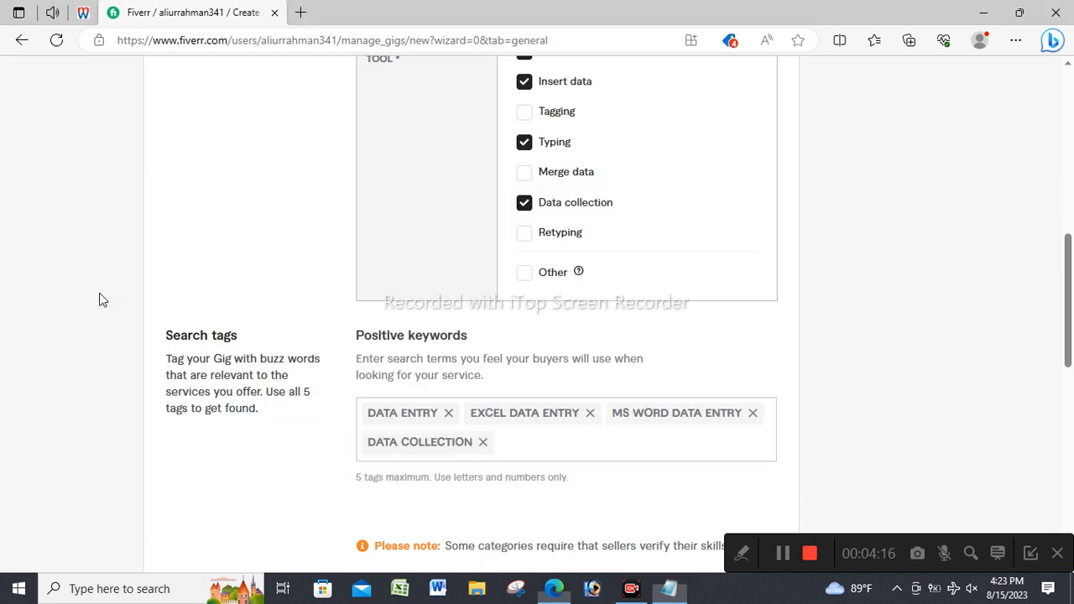
left_click(520, 445)
key("ctrl+v")
key("Return")
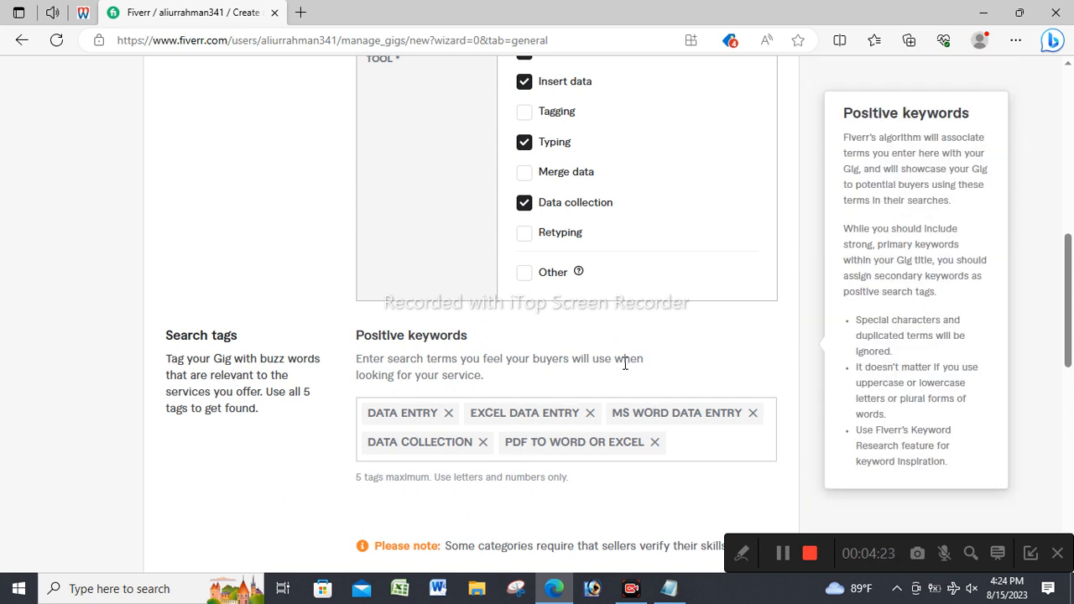
Try to save the gig overview and continue, and select Merge data as an additional data entry service type in the metadata
scroll(625, 362, "down", 4)
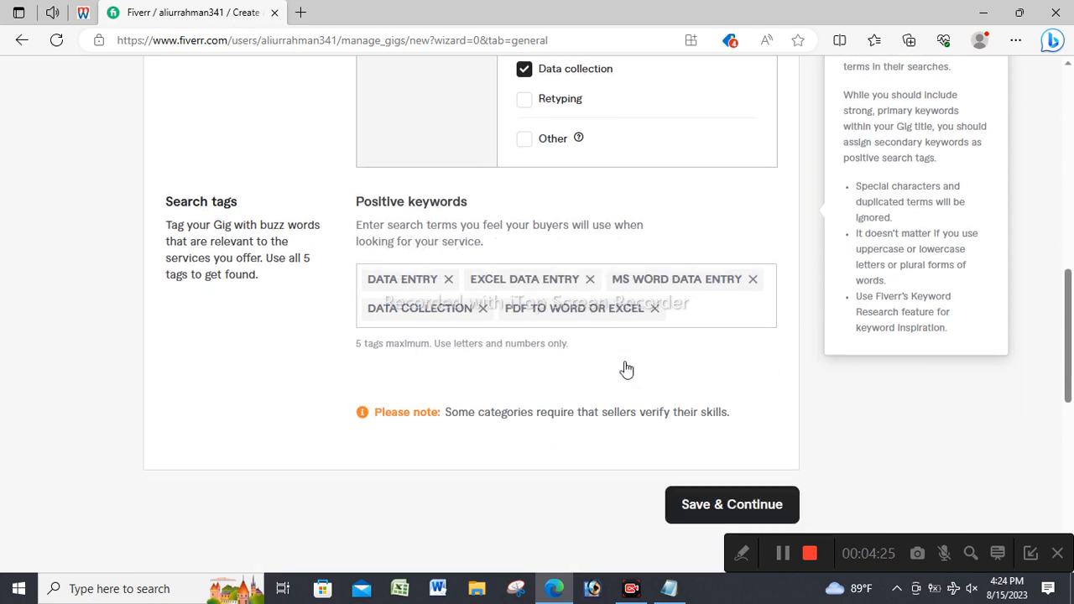
left_click(738, 340)
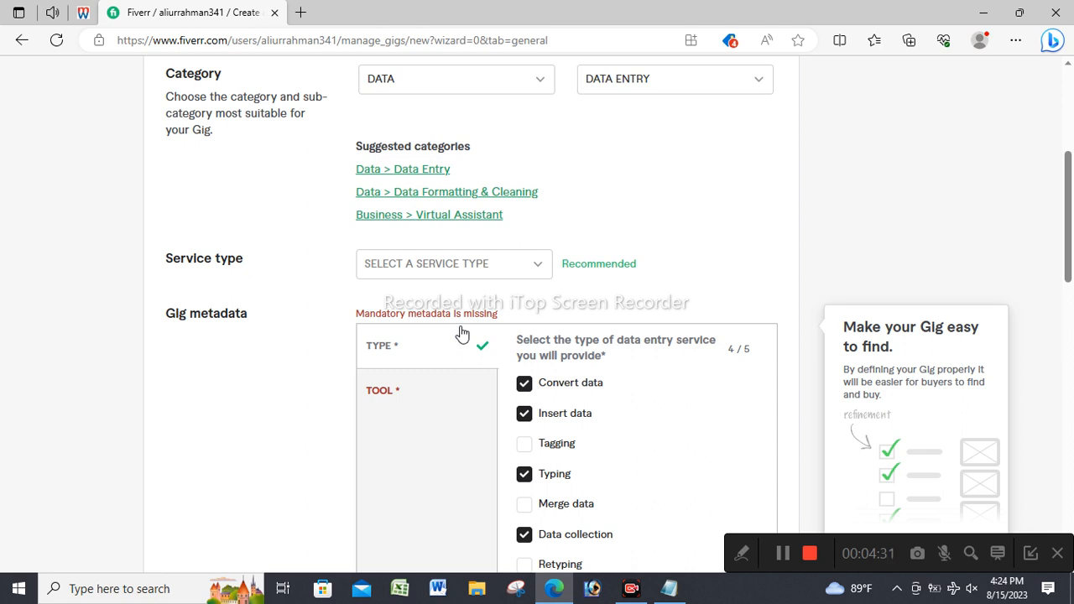
scroll(606, 413, "down", 1)
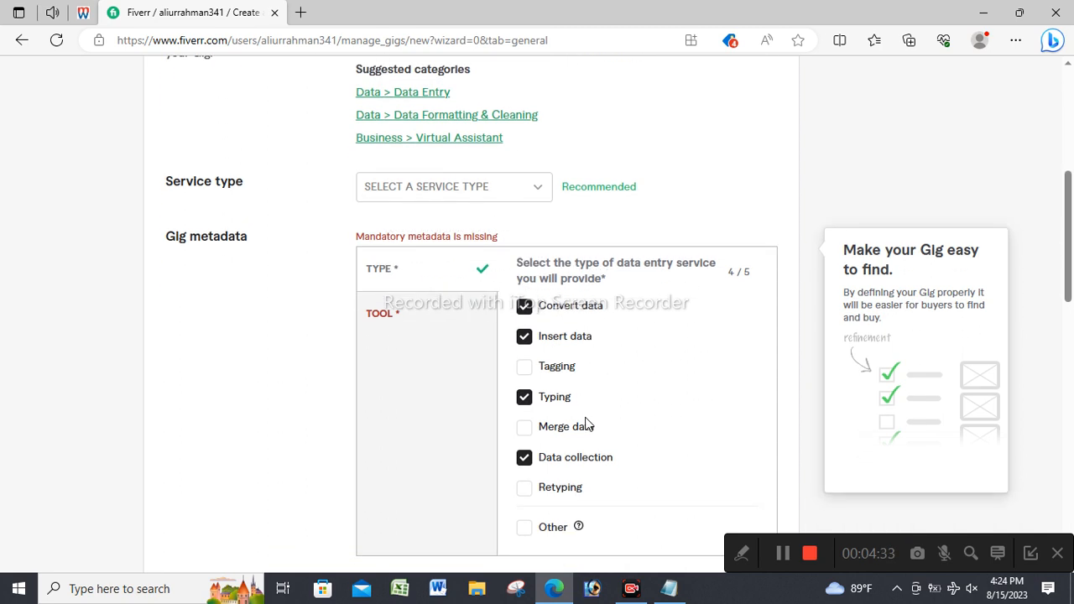
scroll(578, 432, "down", 1)
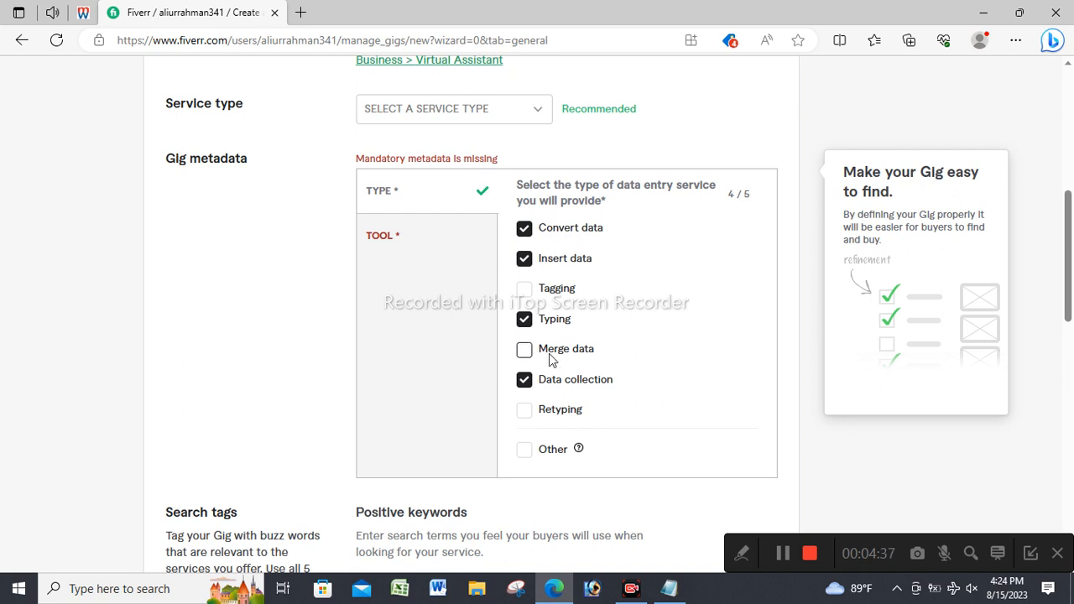
scroll(549, 361, "up", 1)
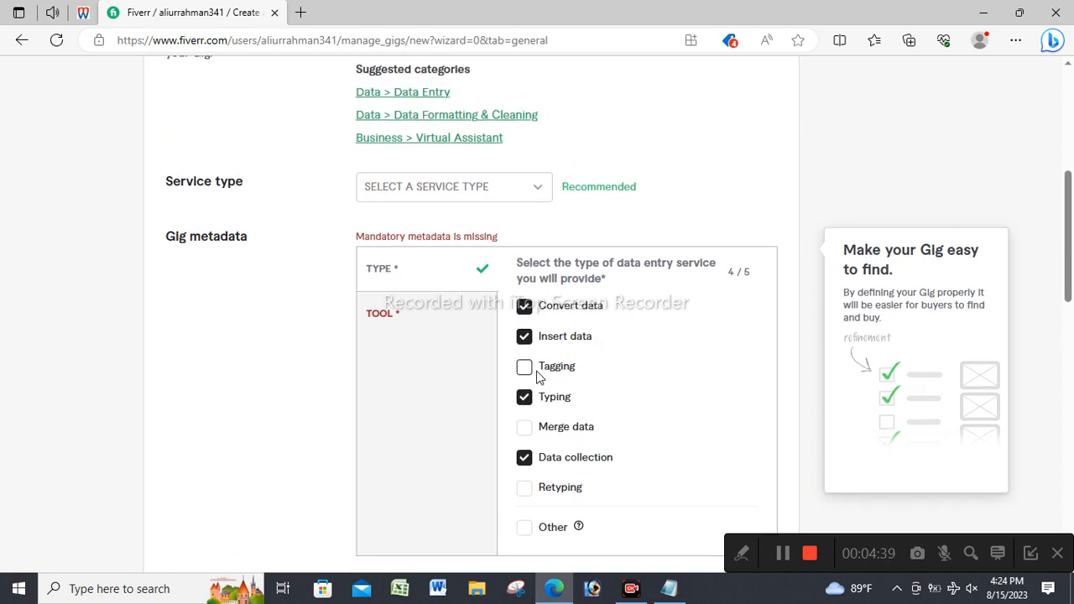
left_click(541, 429)
scroll(610, 388, "down", 4)
scroll(587, 352, "up", 4)
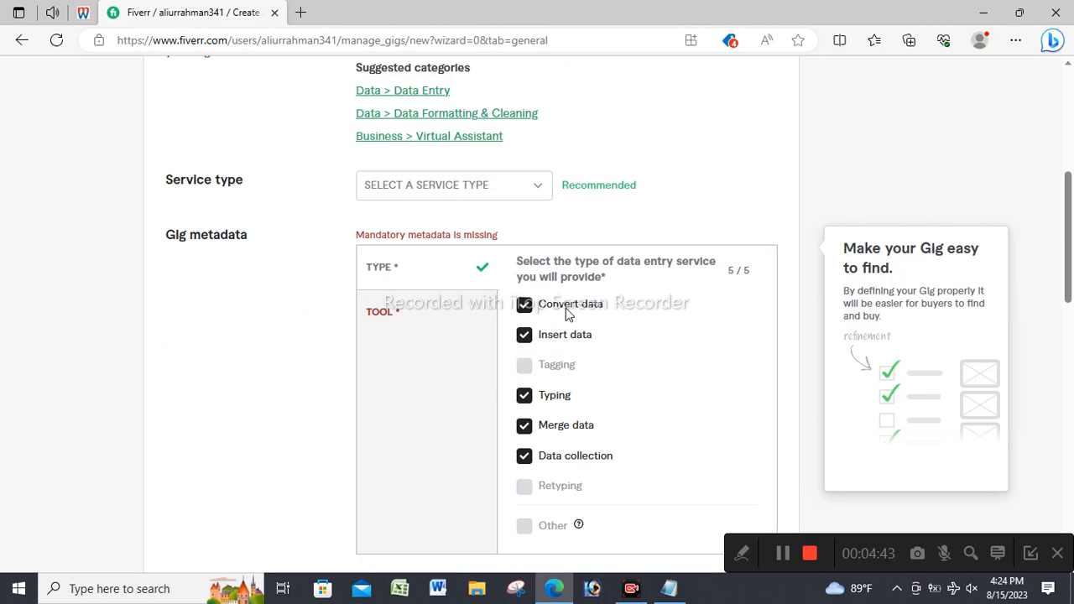
Try Data Typing as the gig's service type and reset the service type to the unselected option
left_click(488, 189)
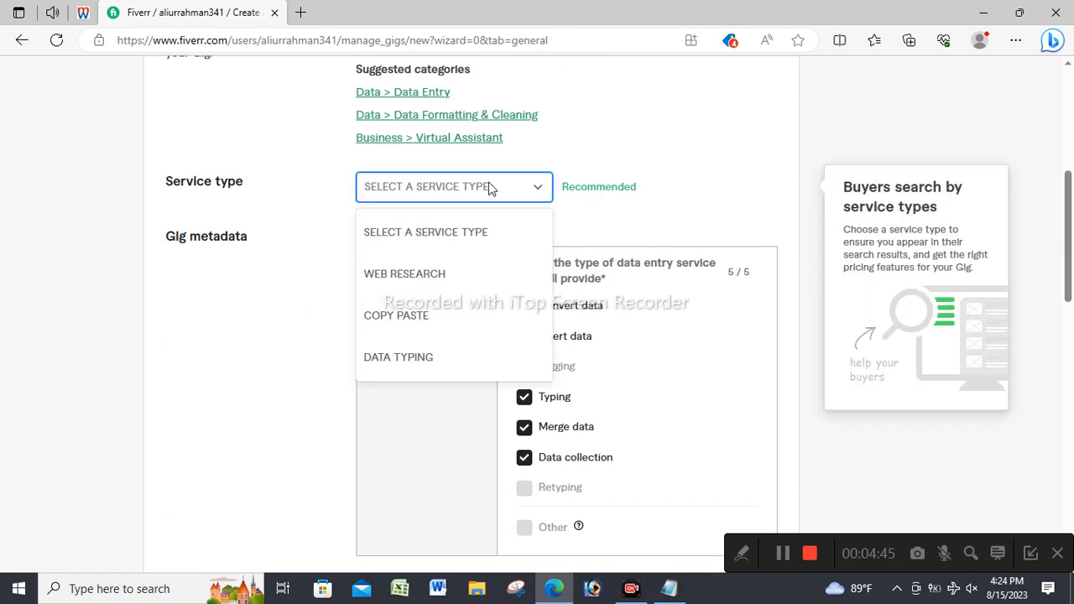
left_click(427, 362)
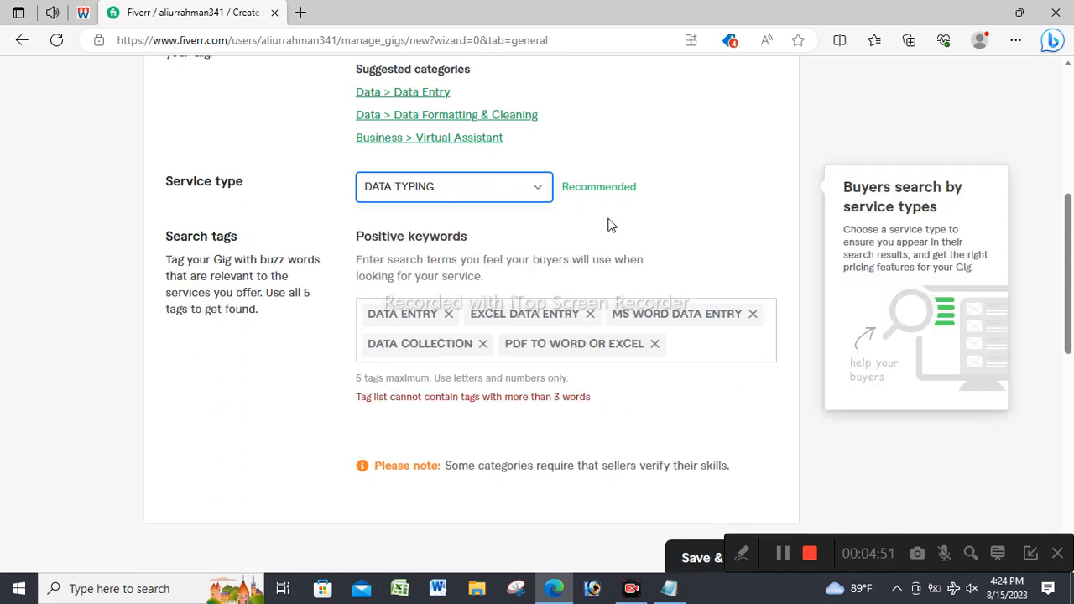
scroll(611, 225, "down", 2)
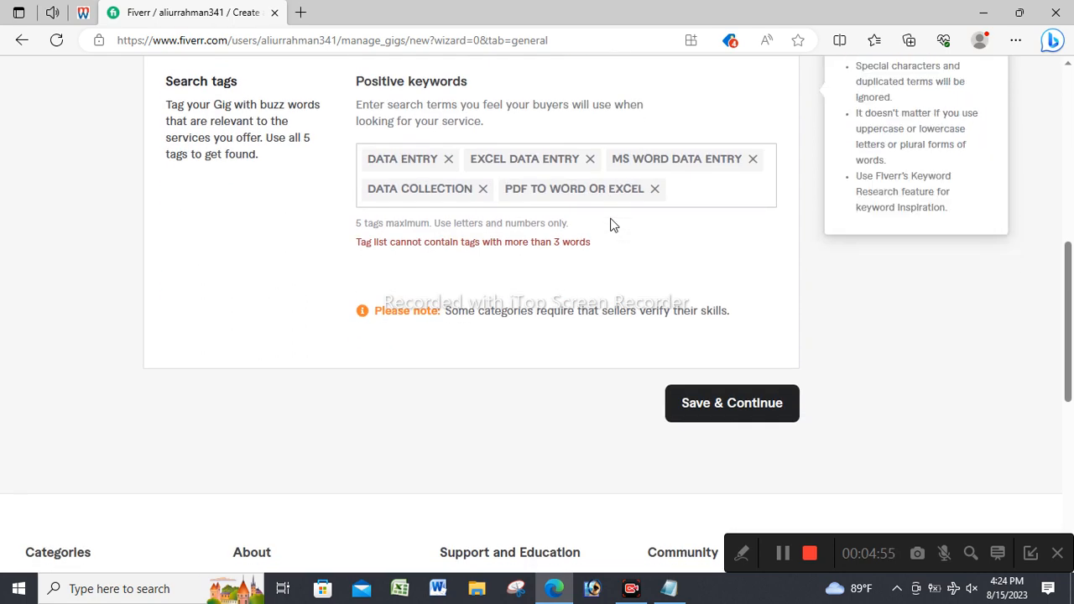
scroll(611, 225, "up", 2)
left_click(462, 189)
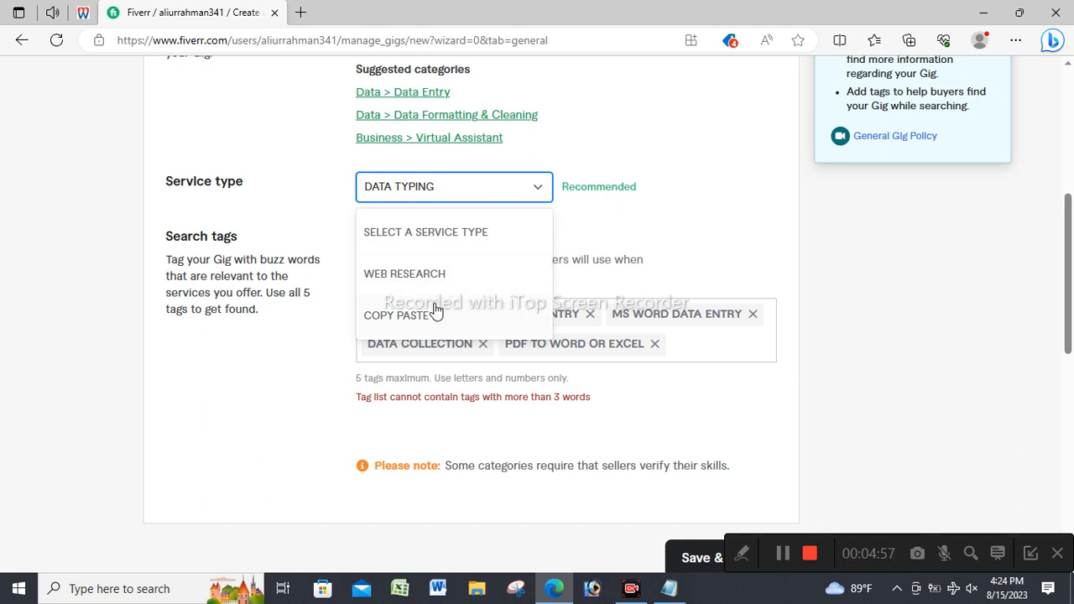
left_click(458, 239)
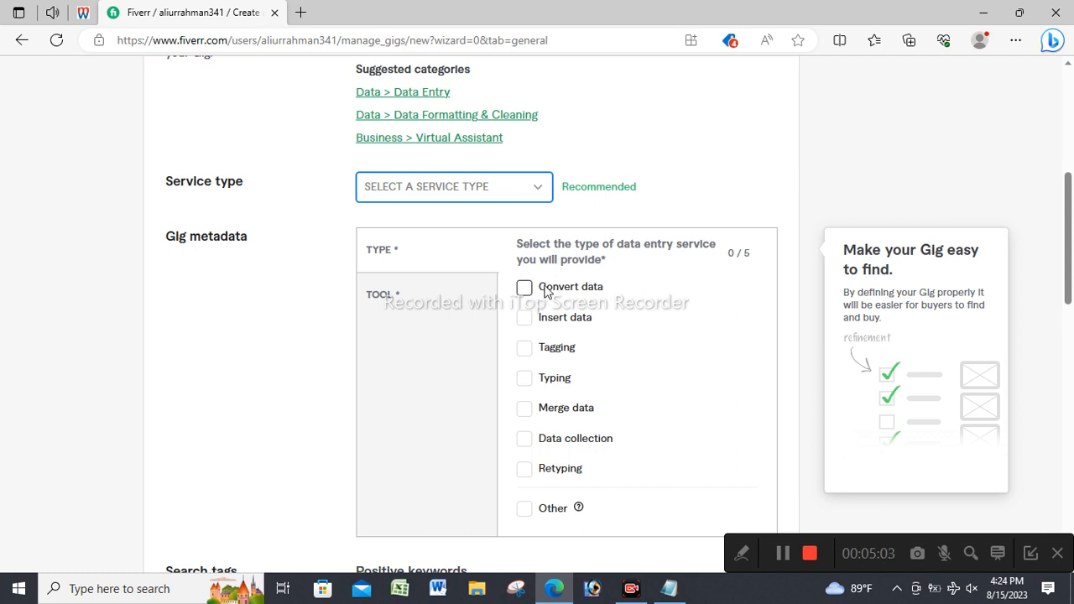
Remove the "PDF to Word or Excel" tag from the gig's positive keywords
scroll(541, 298, "down", 4)
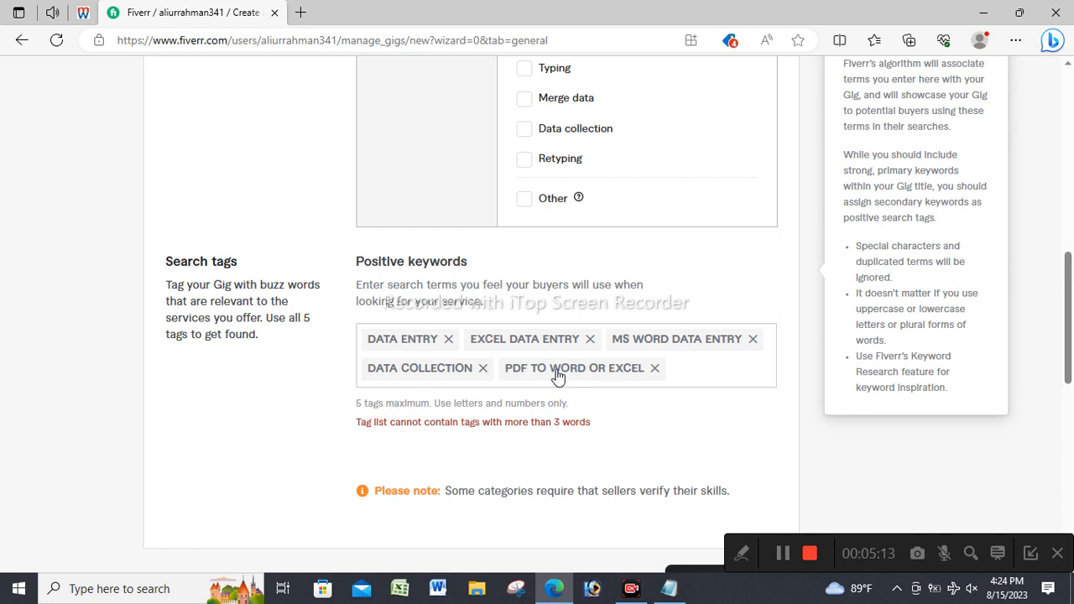
left_click(645, 370)
left_click(604, 375)
left_click(696, 283)
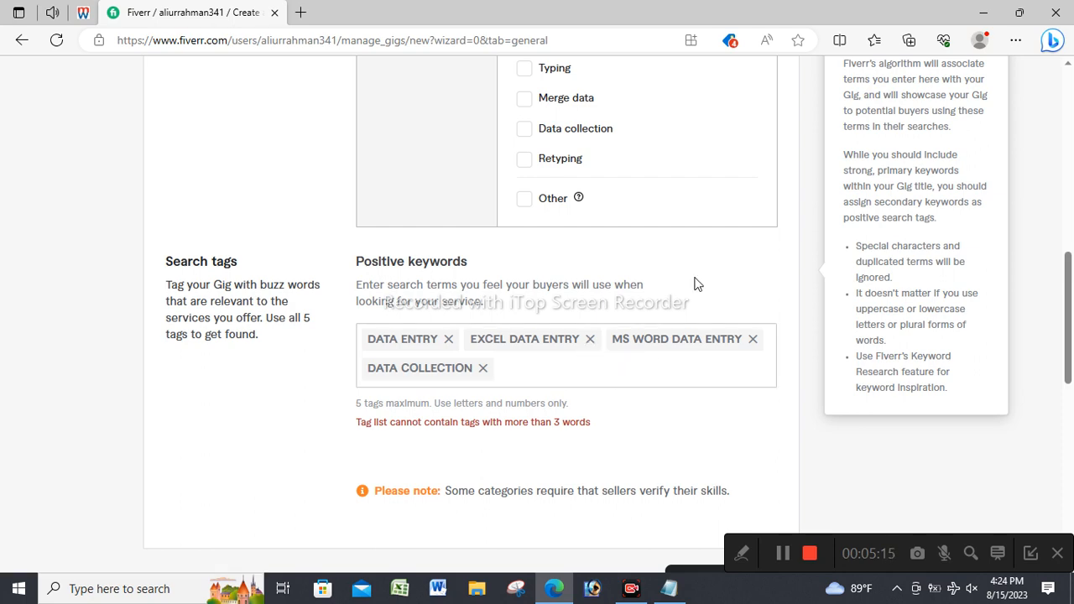
scroll(619, 378, "up", 2)
scroll(616, 377, "down", 3)
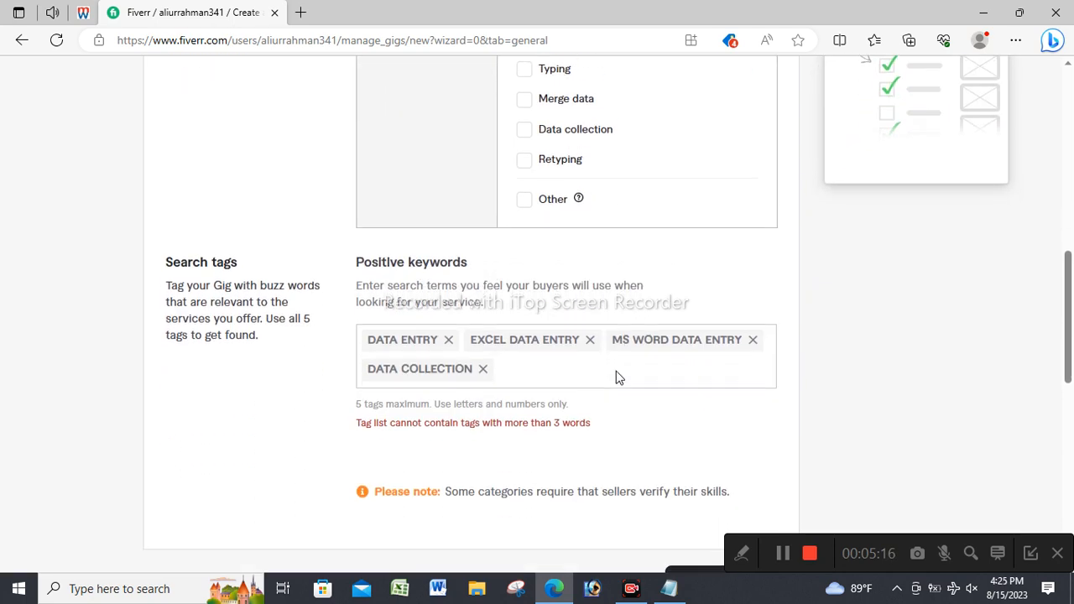
Remove the "Data Collection" and "MS Word Data Entry" tags from the gig's positive keywords
left_click(443, 370)
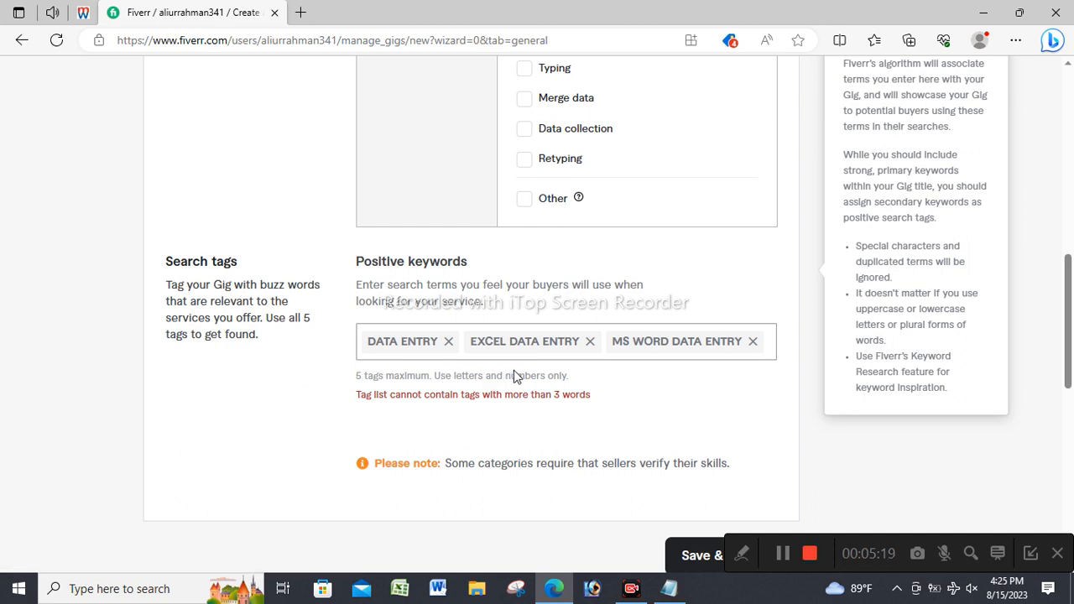
left_click(673, 349)
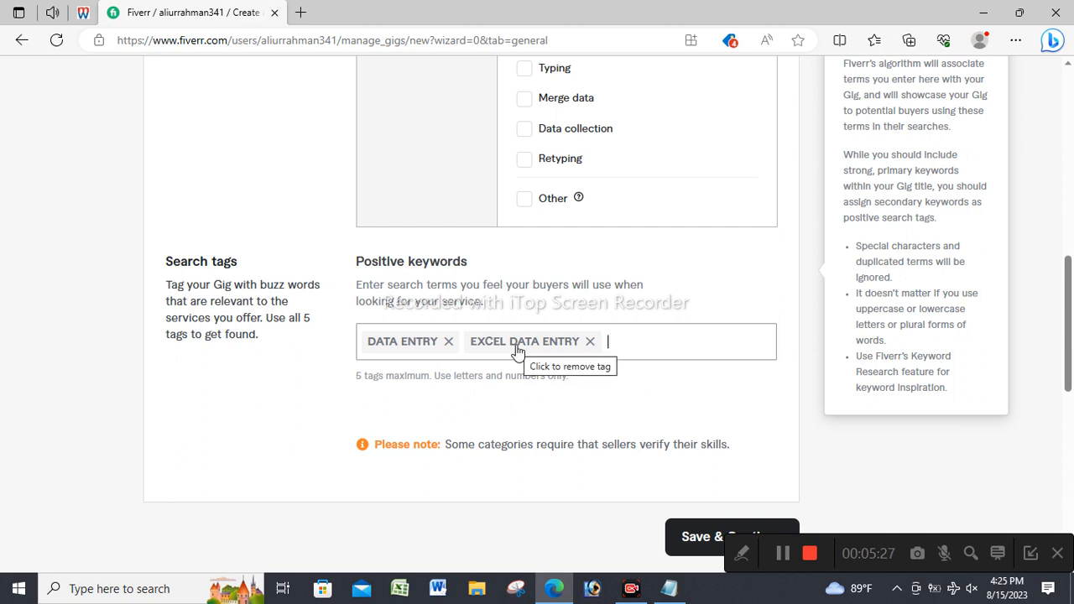
left_click(668, 588)
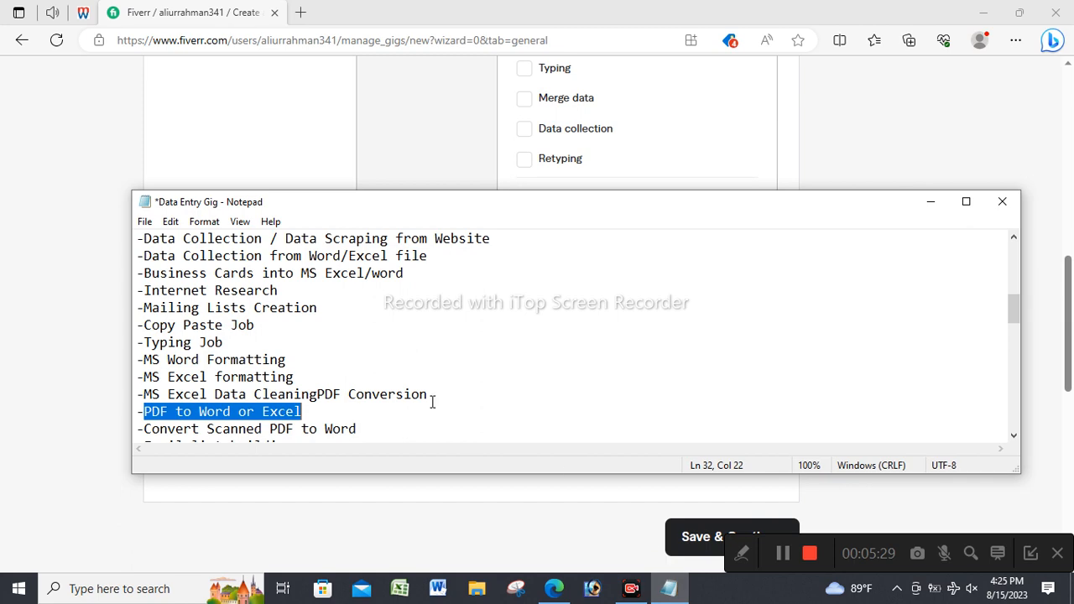
left_click(367, 172)
Select Insert data, Typing and Data collection as the data entry service types in the gig metadata
scroll(563, 244, "up", 3)
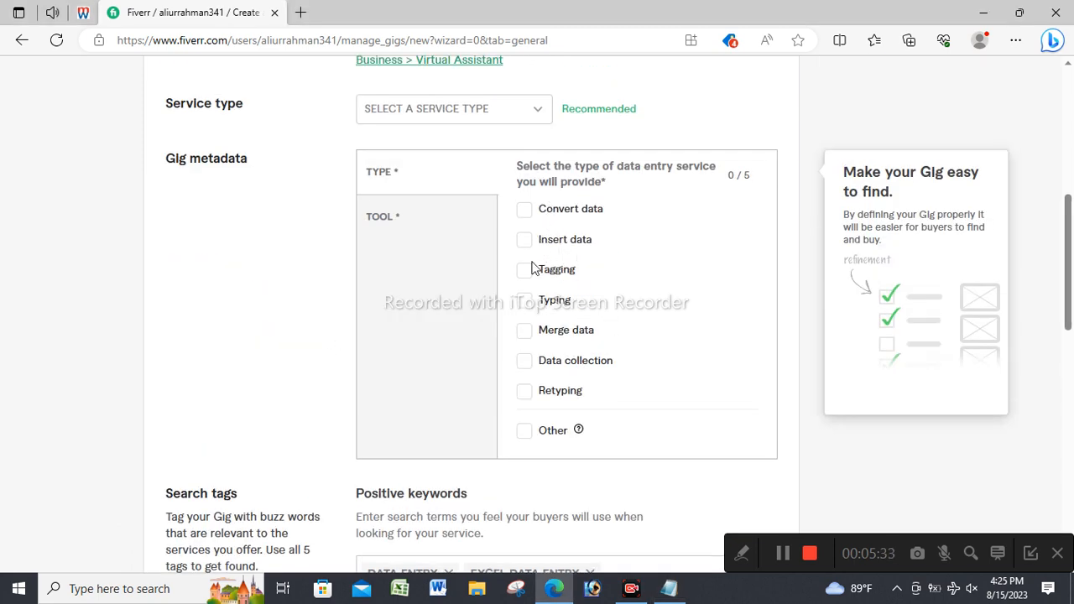
scroll(529, 252, "up", 1)
left_click(538, 323)
left_click(554, 381)
left_click(567, 438)
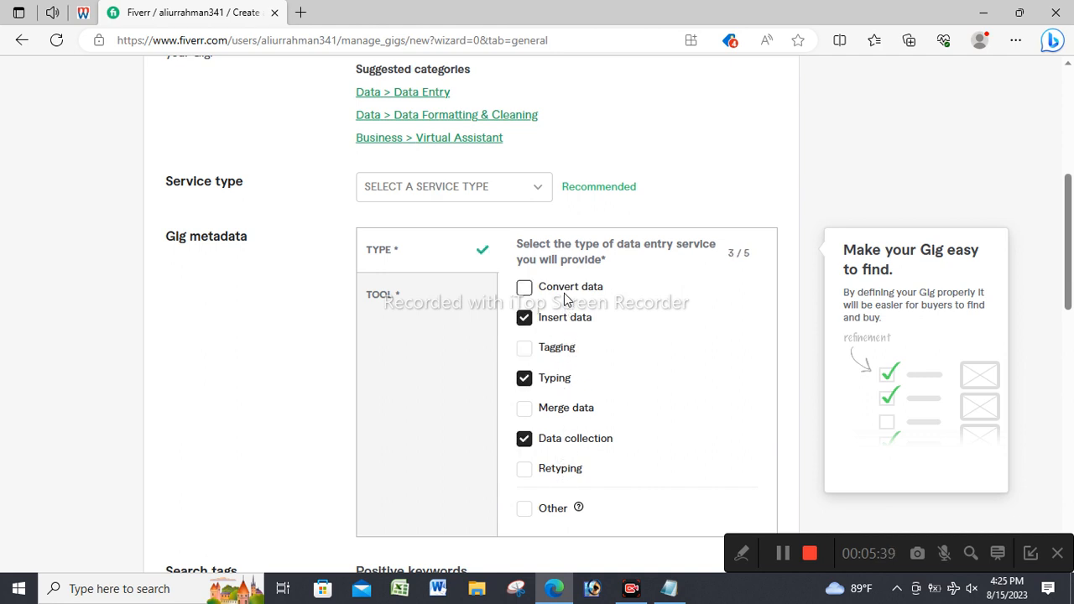
Copy "Typing Job" from the Notepad services list, add it as a positive keyword and try to save the overview
scroll(564, 307, "down", 4)
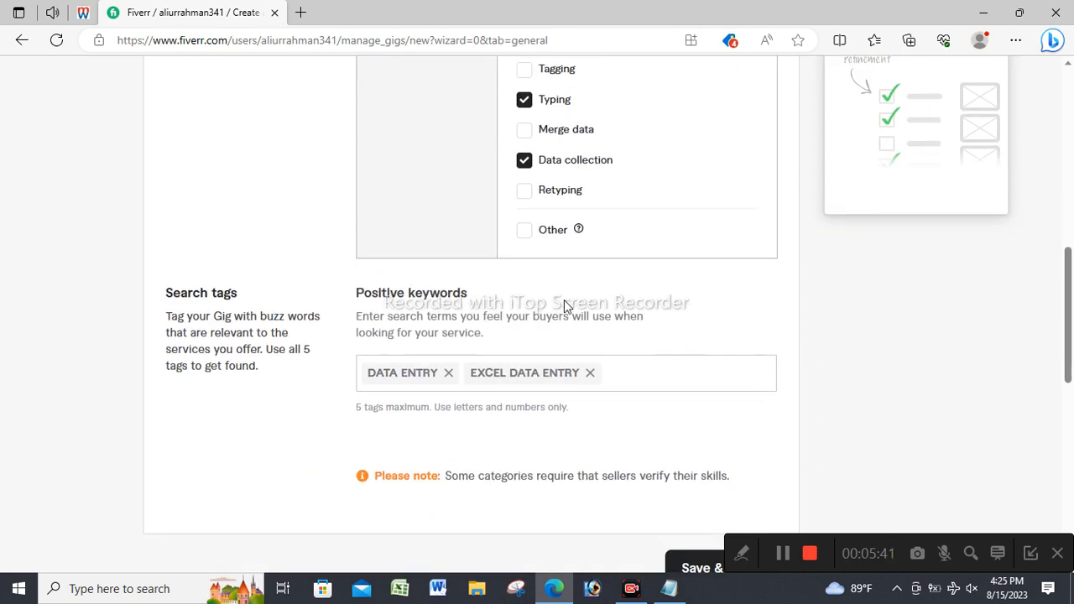
left_click(617, 342)
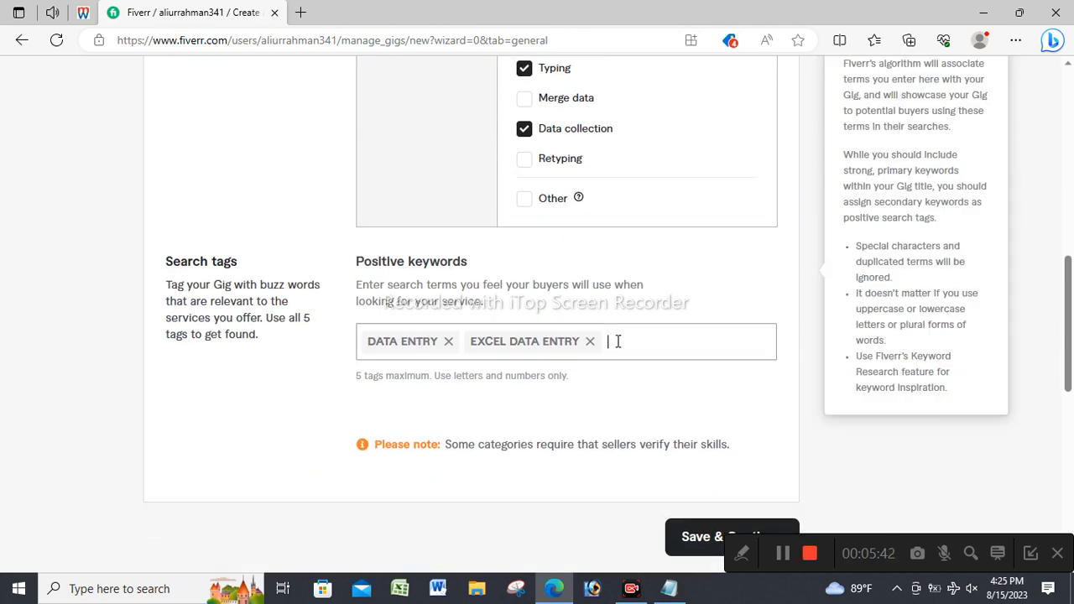
left_click(668, 588)
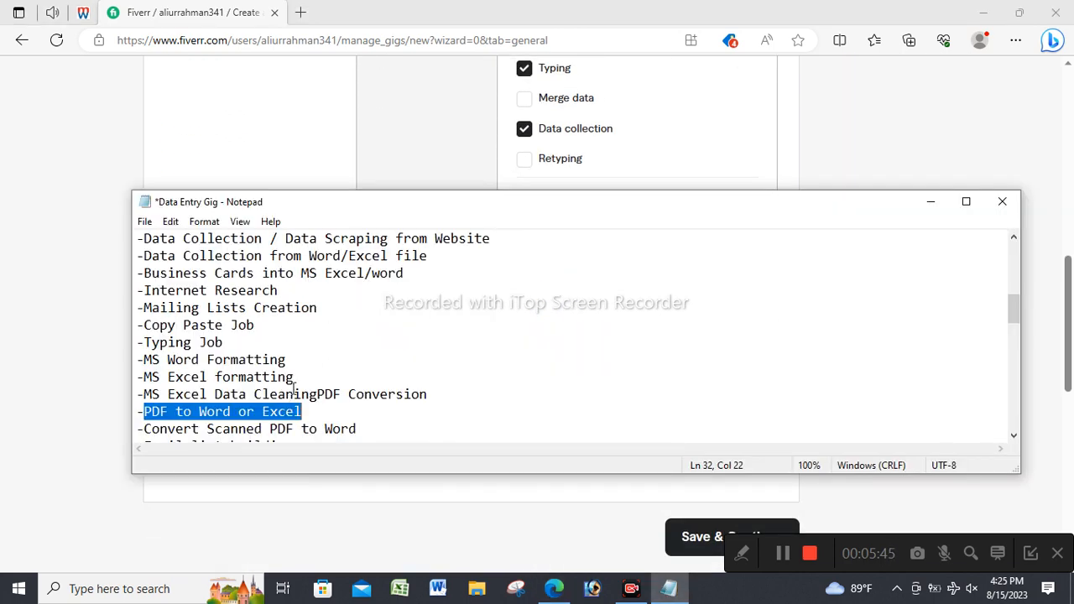
left_click_drag(225, 346, 144, 348)
key("ctrl+c")
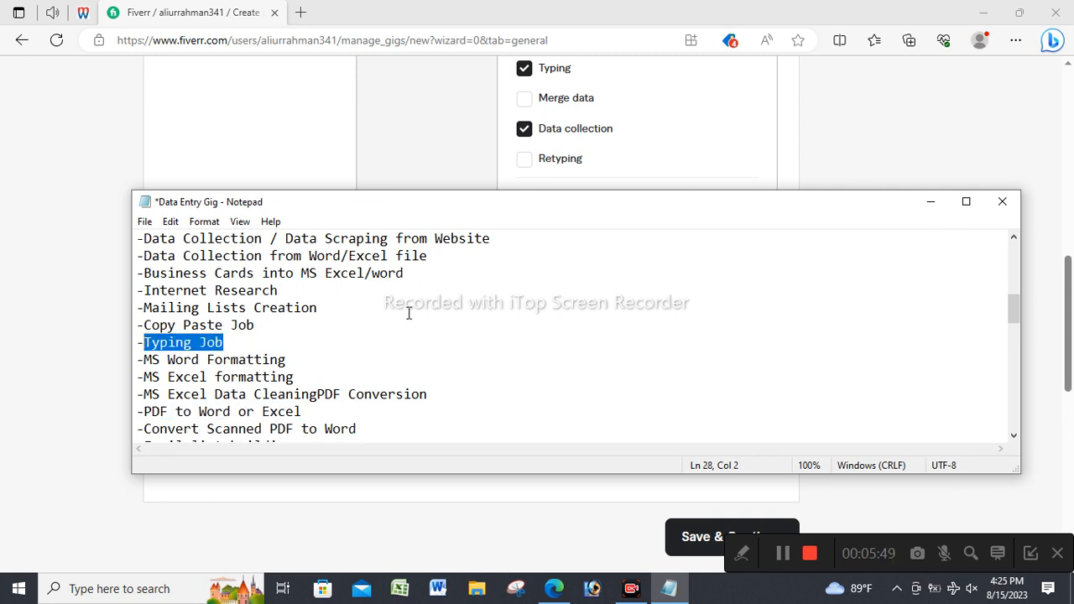
left_click(92, 366)
left_click(621, 335)
key("ctrl+v")
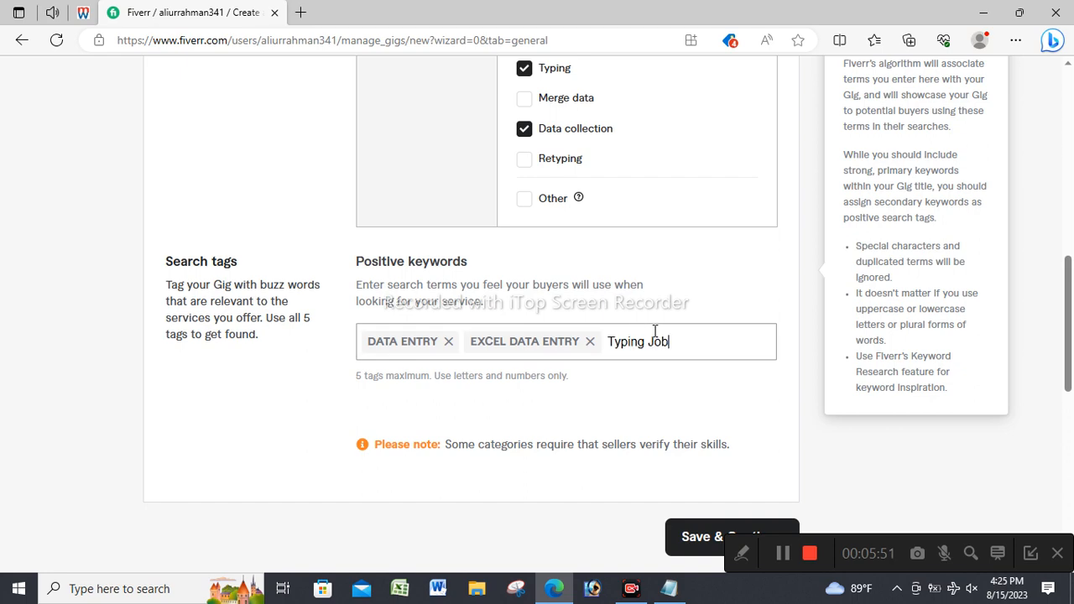
key("Return")
scroll(679, 386, "down", 3)
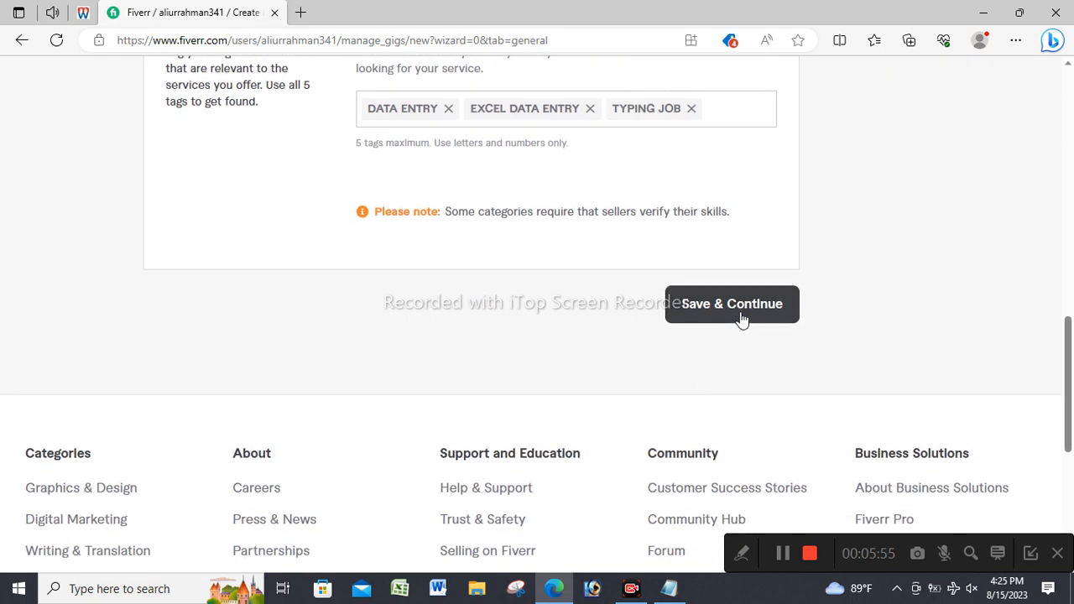
left_click(731, 304)
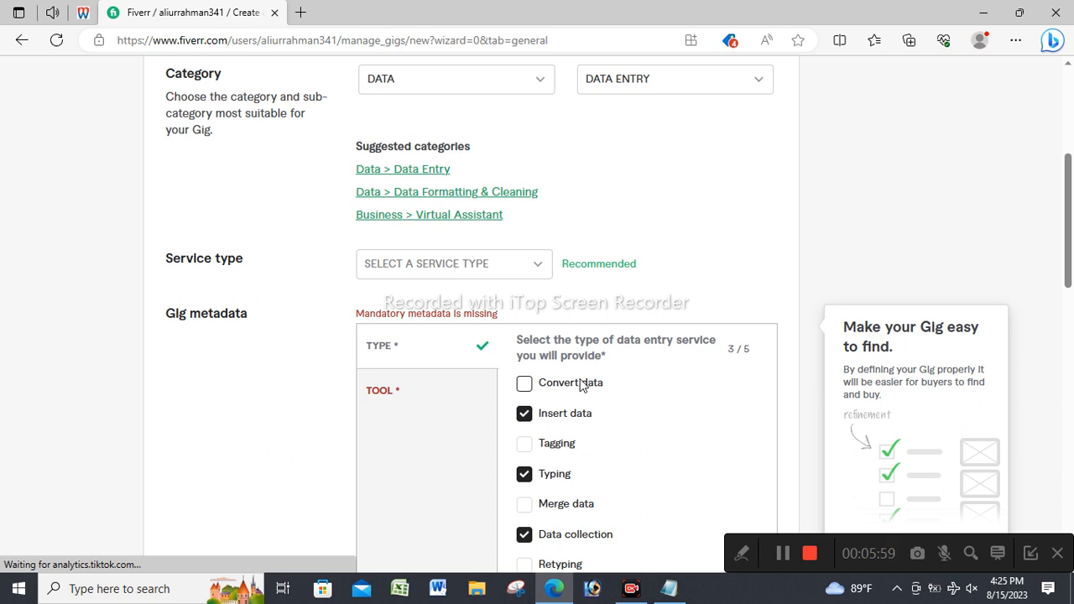
Select Excel, Word, PDF editor, PowerPoint, Notepad and Access as the tools used in the gig metadata
left_click(430, 398)
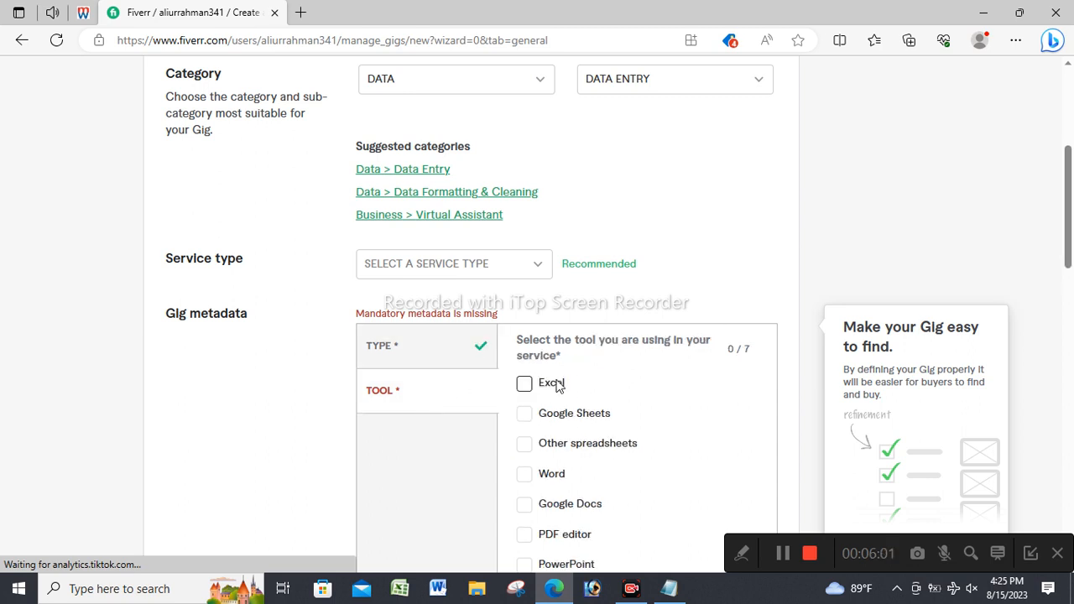
scroll(525, 415, "down", 1)
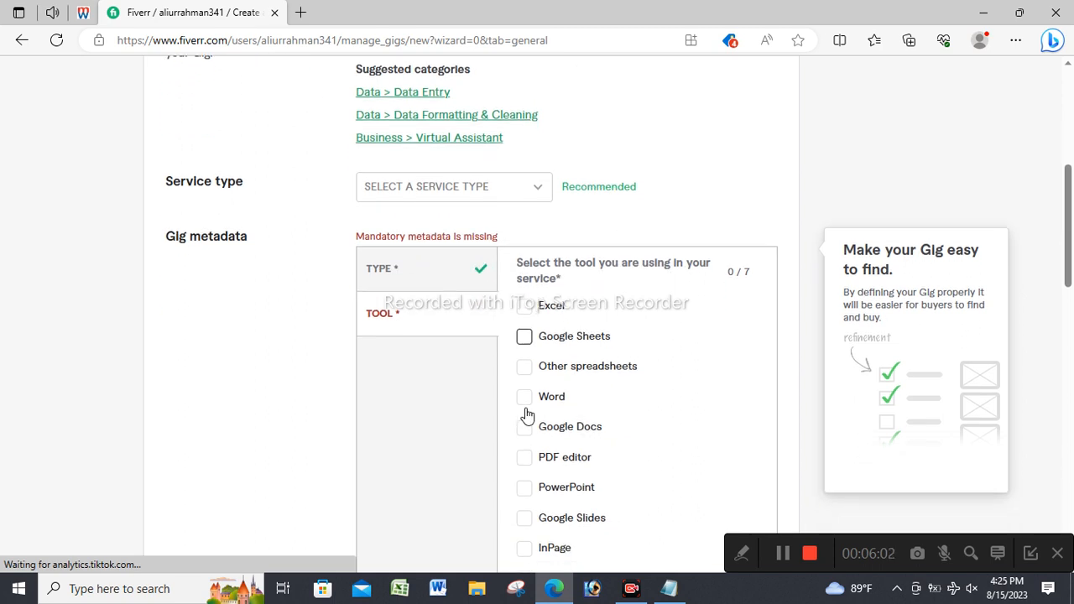
left_click(523, 307)
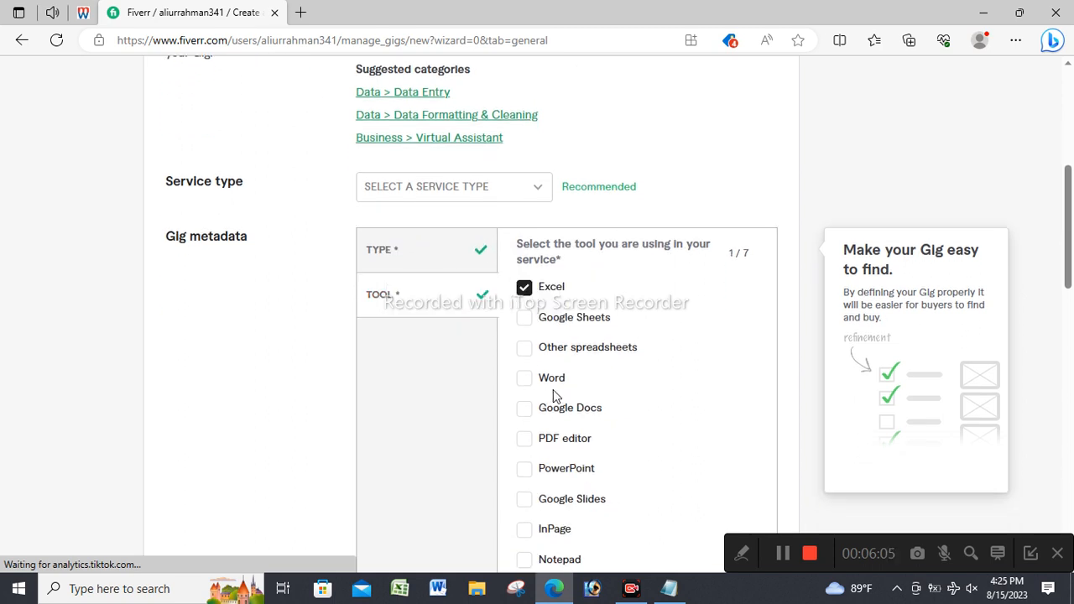
left_click(550, 383)
left_click(560, 445)
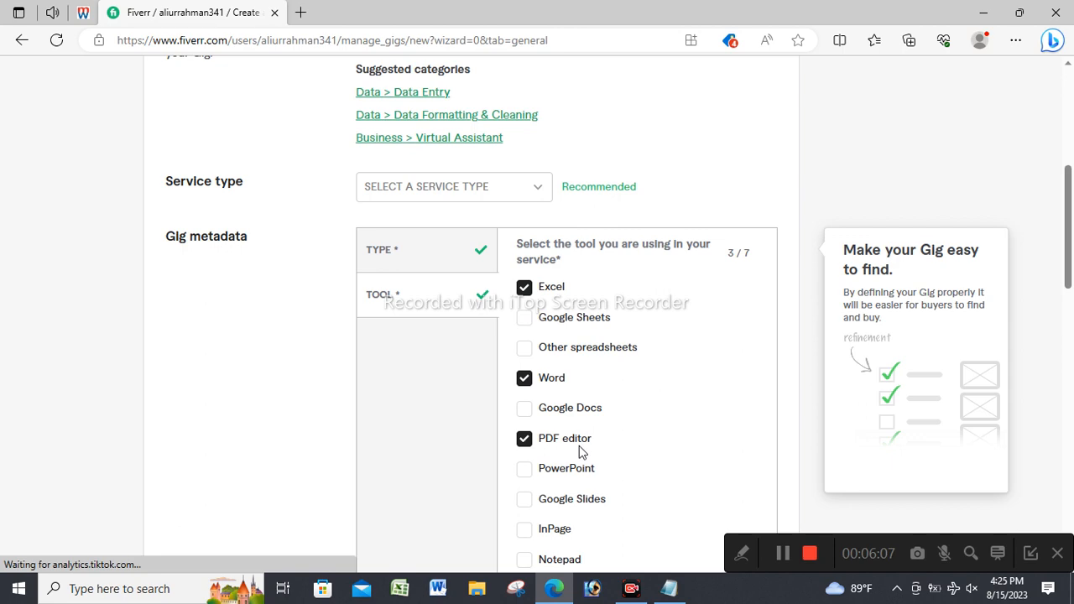
scroll(581, 423, "down", 1)
left_click(577, 391)
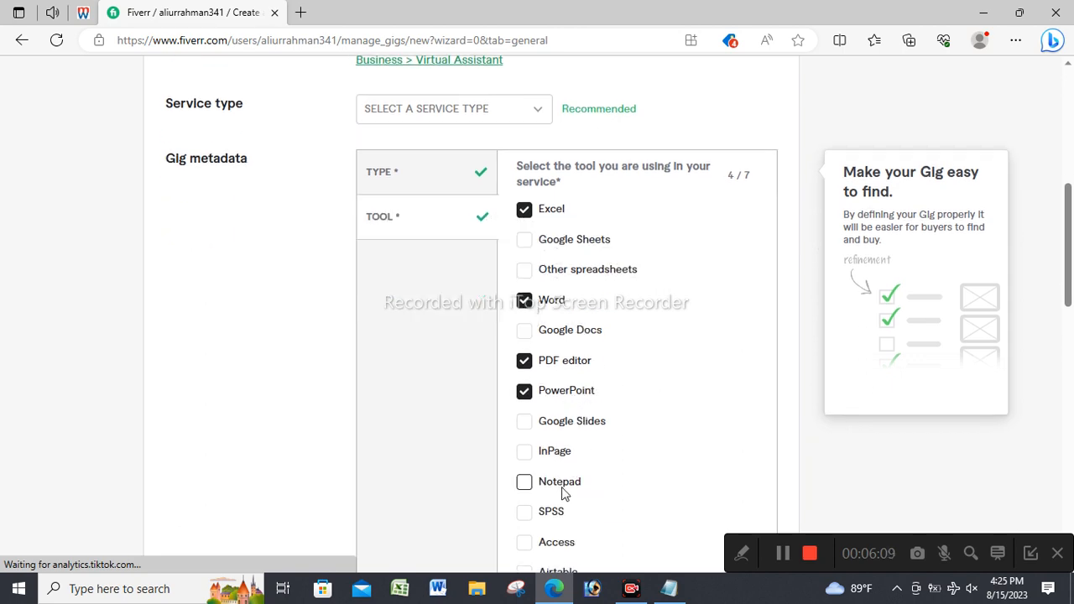
left_click(562, 487)
scroll(577, 472, "down", 1)
left_click(568, 470)
Save the gig overview and continue to the Scope & Pricing stage
scroll(577, 424, "up", 4)
scroll(579, 418, "down", 2)
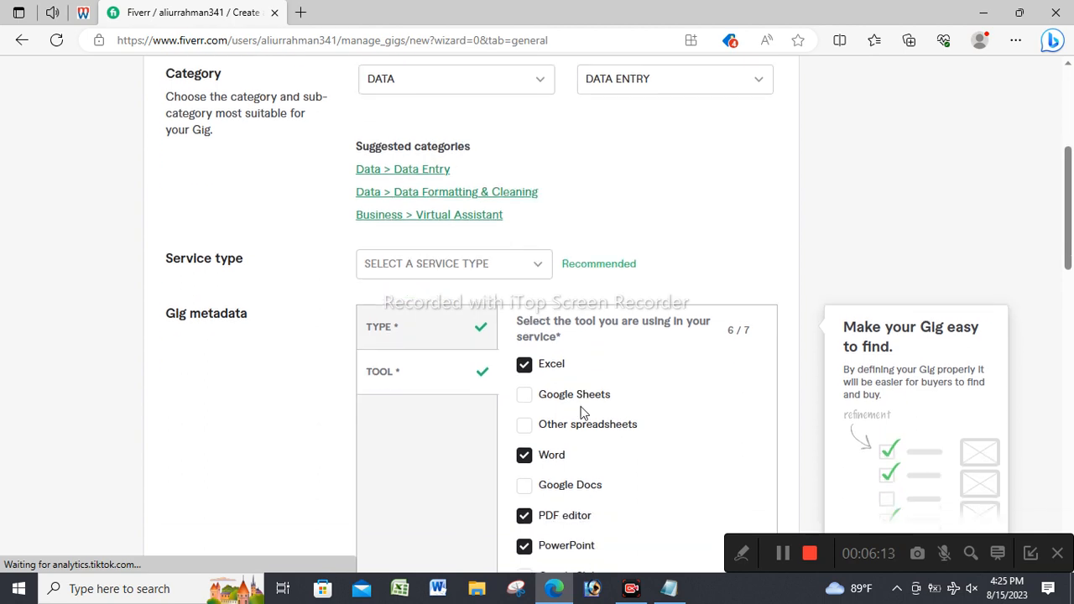
scroll(587, 411, "down", 7)
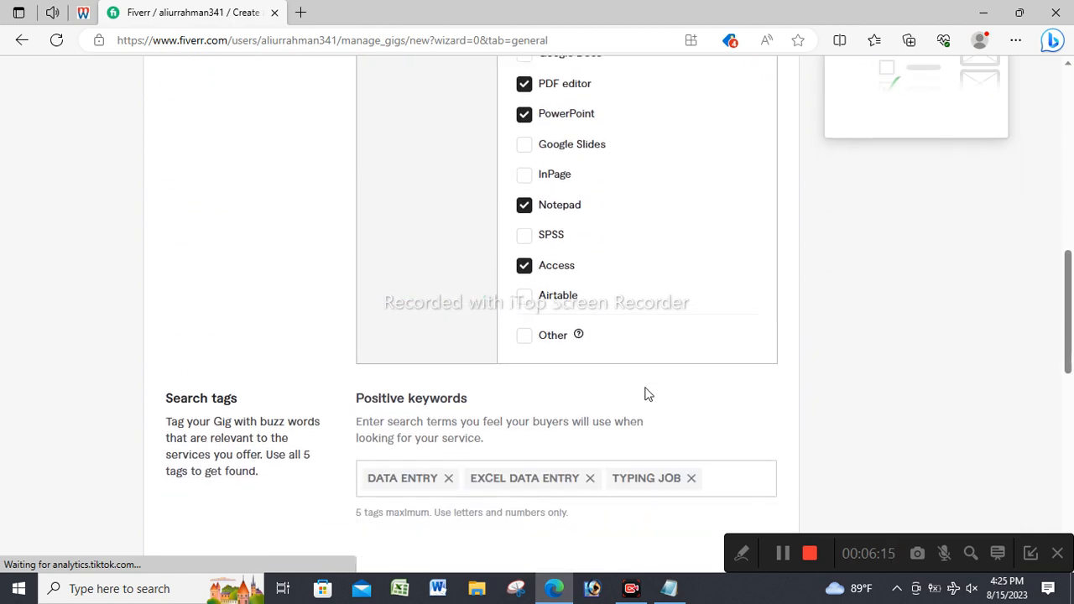
left_click(704, 482)
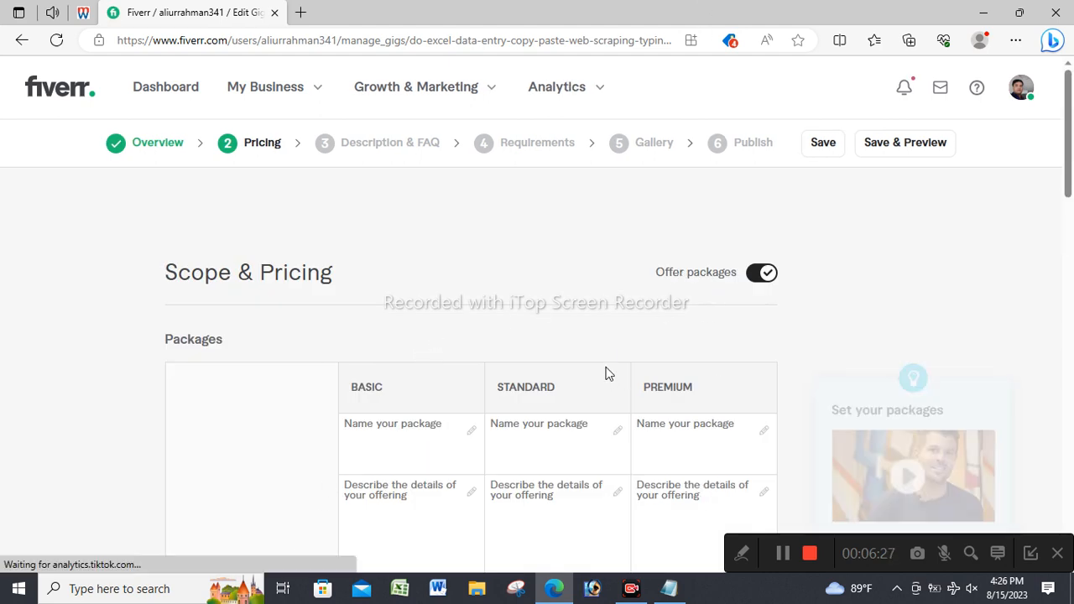
Review the package fields on the pricing page and find the matching package notes in a maximized Notepad window
scroll(374, 312, "down", 2)
scroll(378, 306, "down", 1)
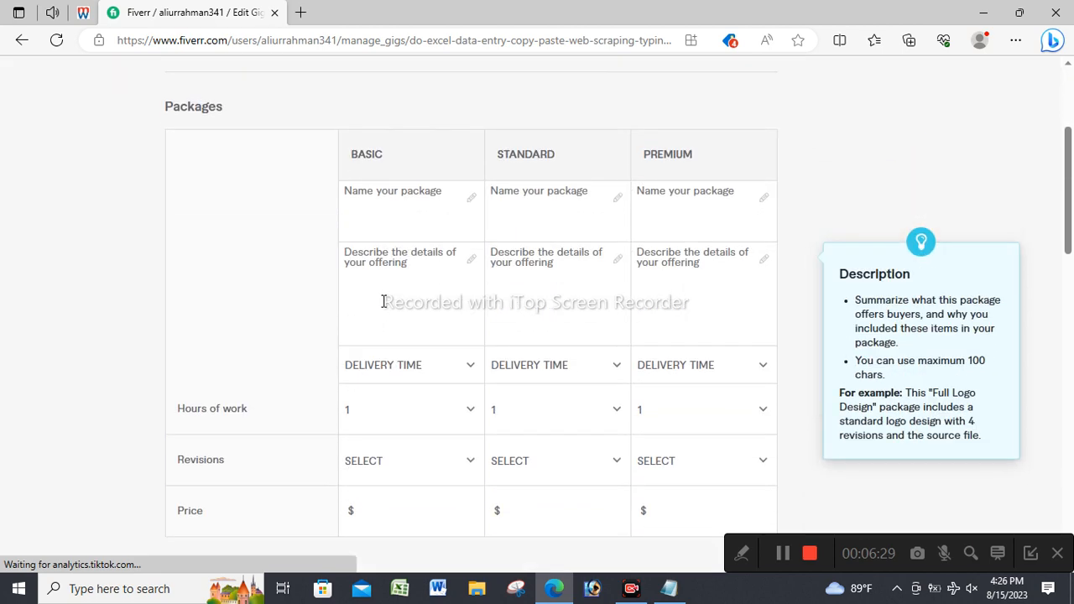
scroll(384, 300, "up", 1)
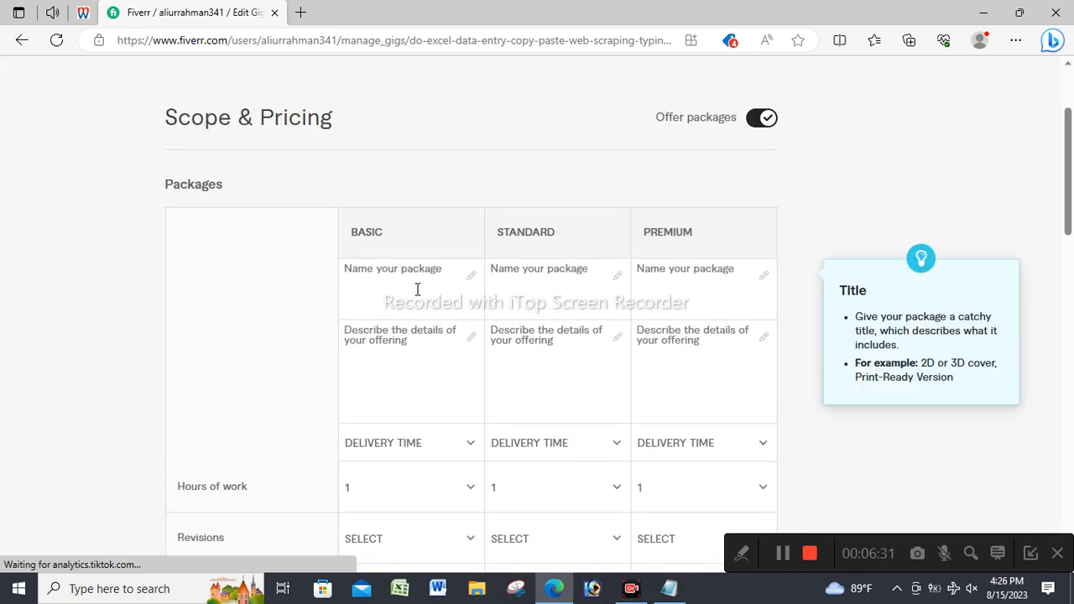
scroll(470, 304, "down", 2)
scroll(486, 306, "up", 1)
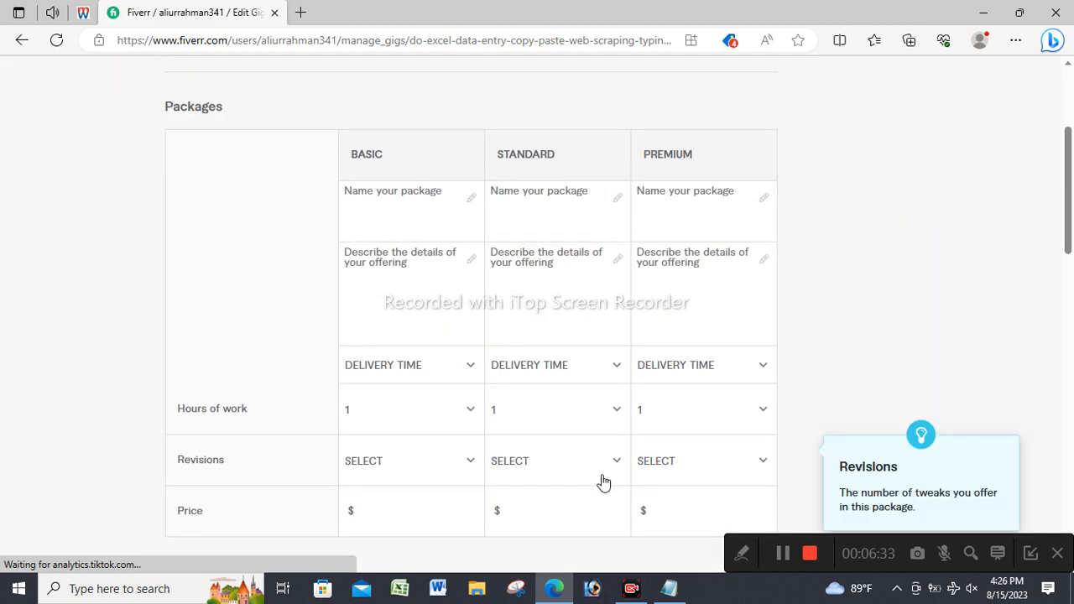
left_click(669, 588)
scroll(258, 332, "up", 6)
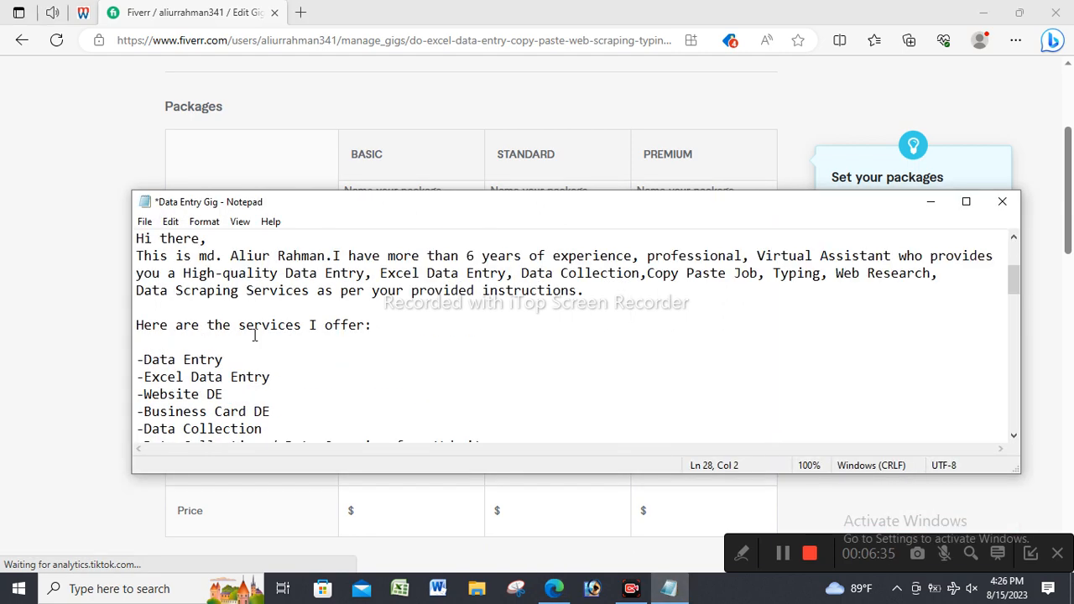
left_click_drag(384, 210, 389, 167)
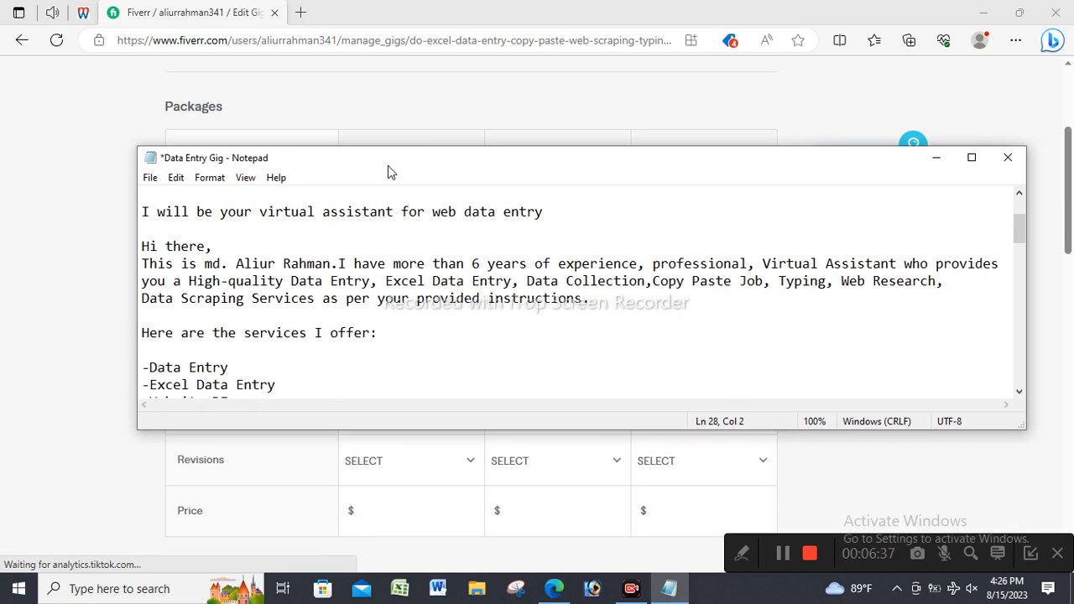
scroll(369, 347, "down", 3)
left_click(976, 166)
scroll(215, 399, "down", 6)
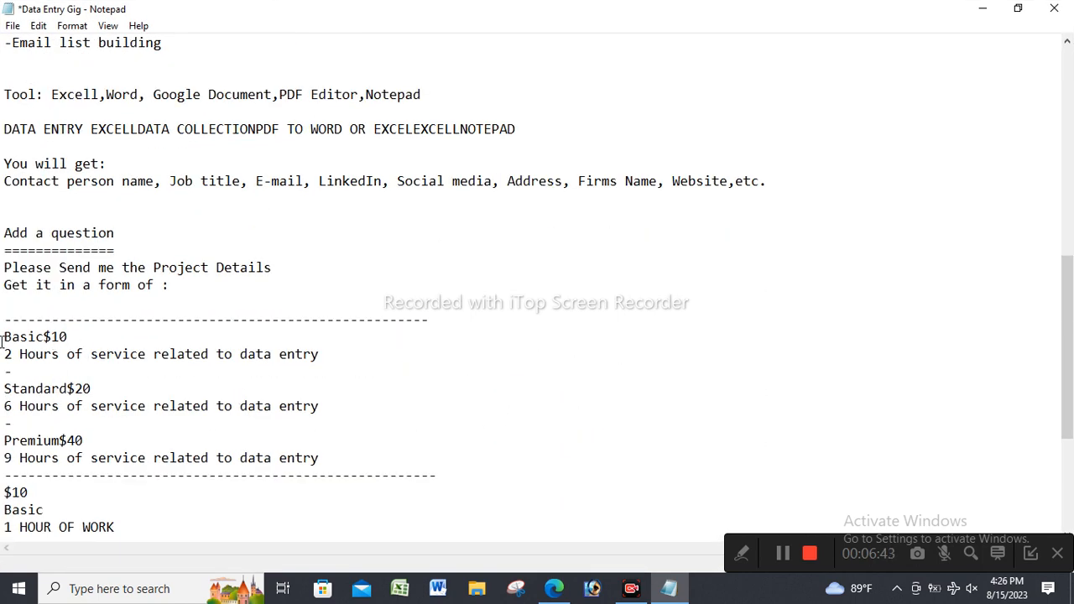
Copy "Basic" from the Notepad package notes and enter it as the Basic package's name in the gig pricing form
left_click_drag(20, 336, 47, 339)
left_click(7, 352)
left_click_drag(6, 337, 44, 337)
key("ctrl+c")
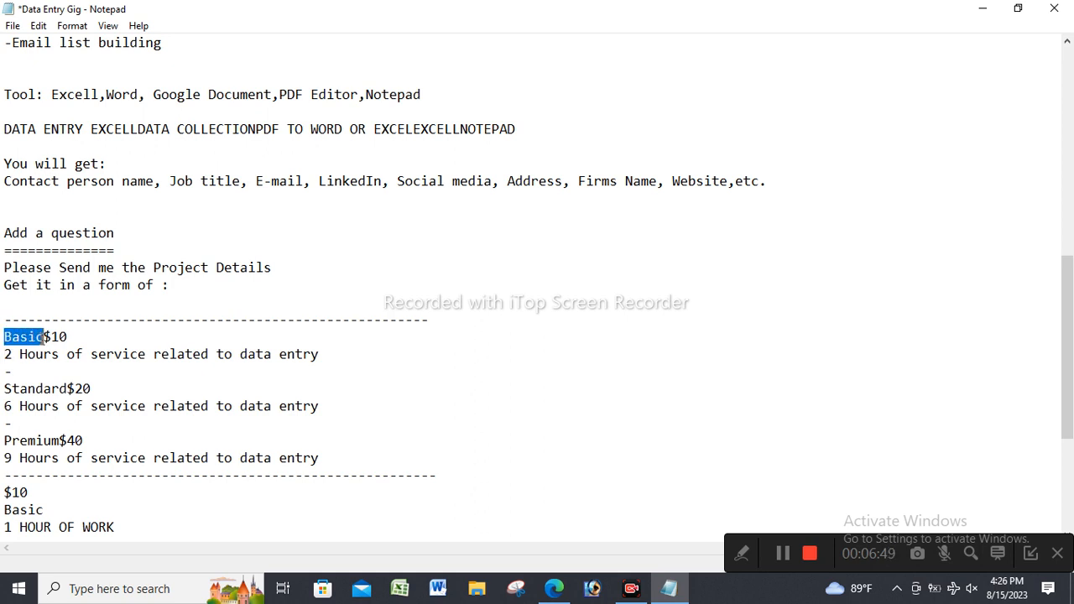
key("alt+Tab")
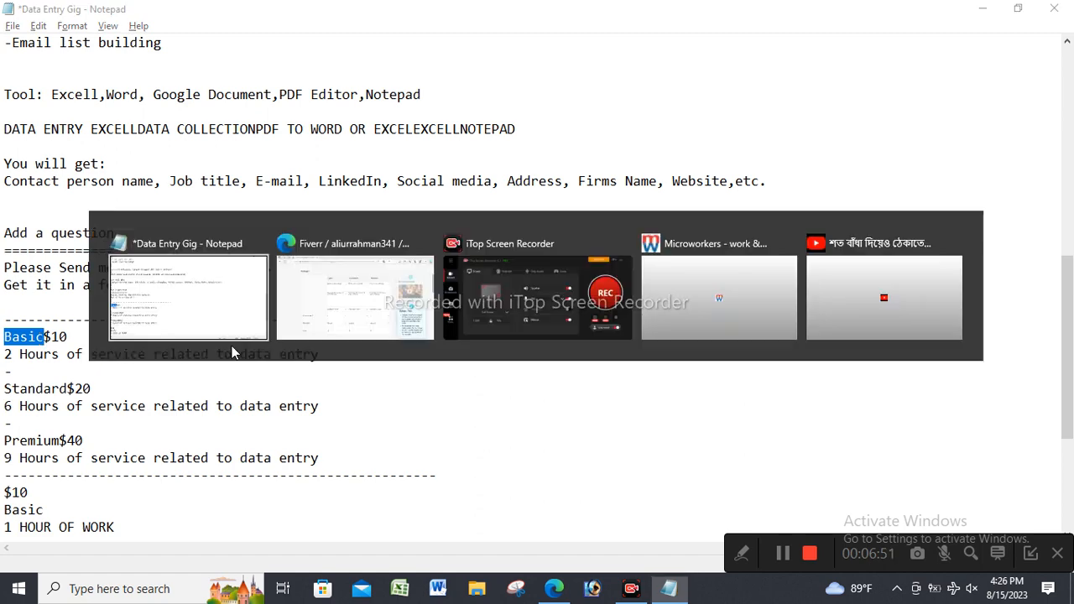
key("ctrl+v")
Copy "2 Hours of service related to data entry" from Notepad and enter it as the Basic package's description
left_click(313, 267)
left_click(668, 587)
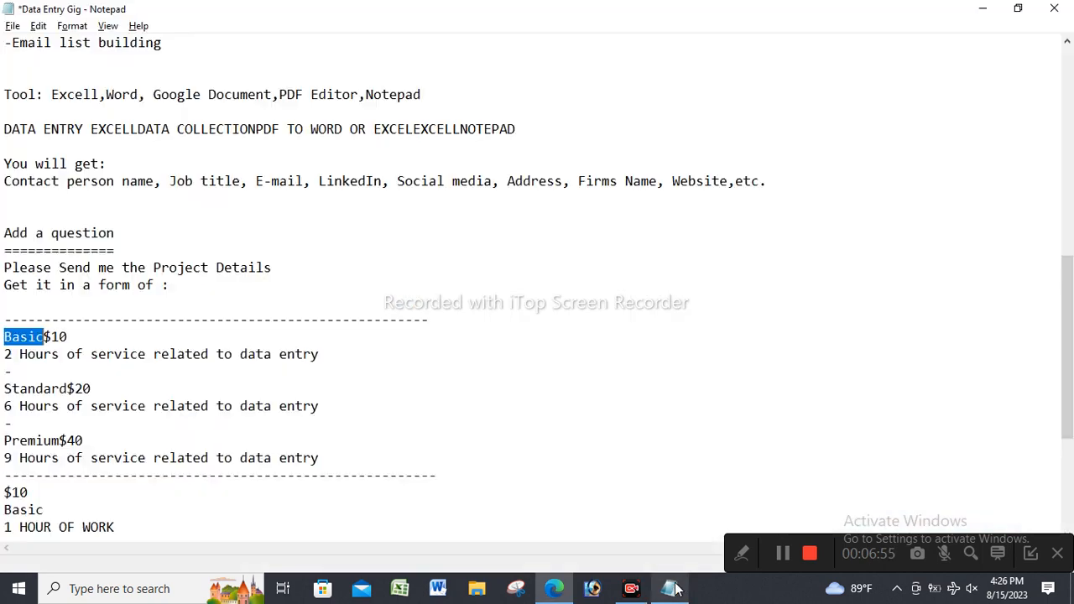
left_click_drag(316, 353, 13, 354)
left_click(3, 354)
left_click_drag(90, 353, 5, 353)
left_click(3, 353)
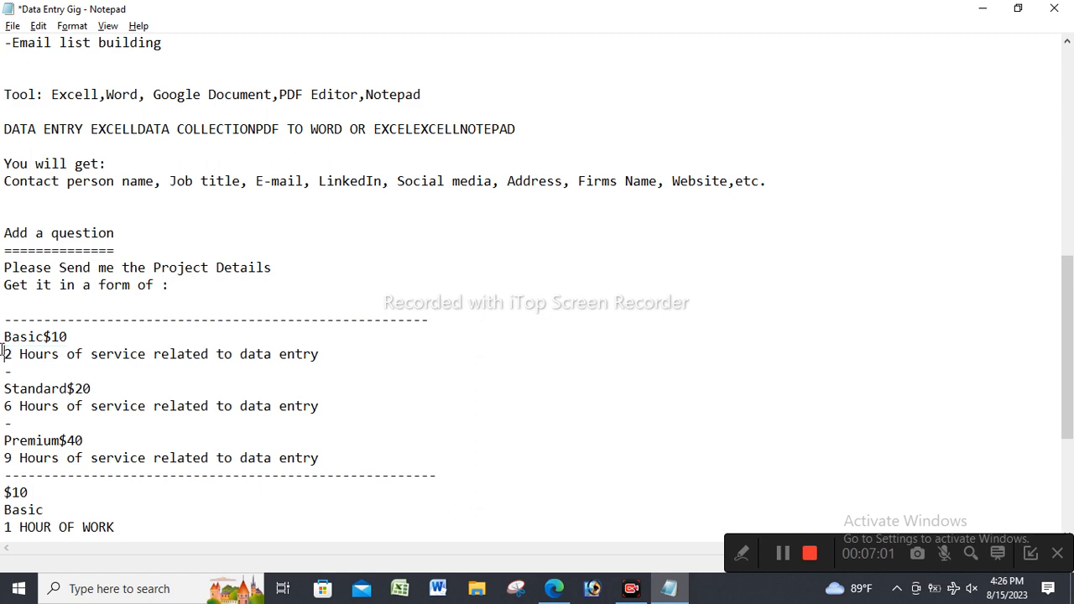
left_click_drag(326, 354, 3, 359)
key("ctrl+c")
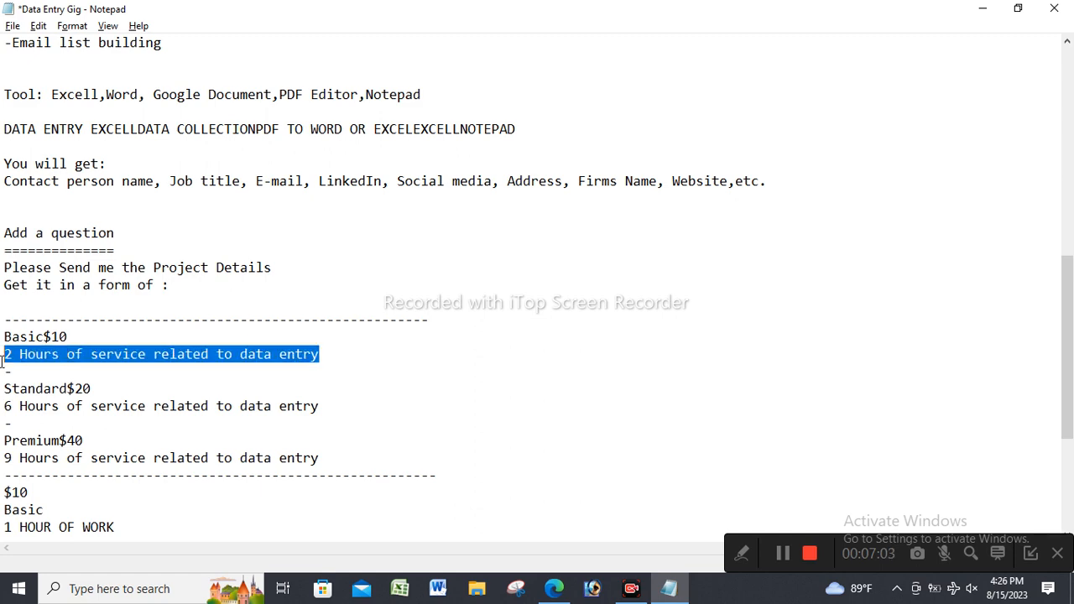
left_click(554, 588)
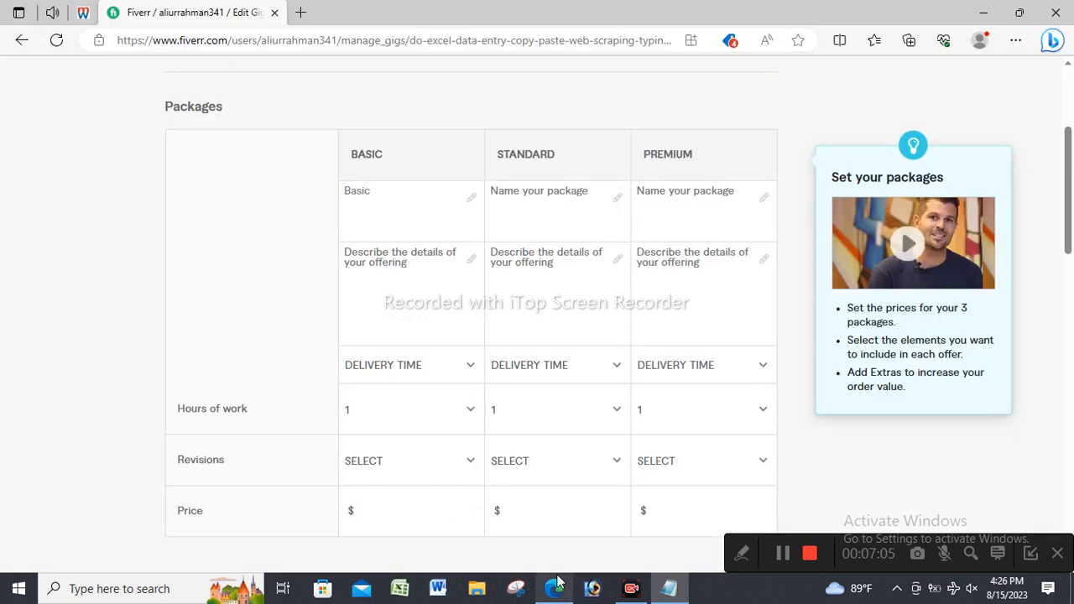
key("ctrl+v")
Correct the Basic package's description by accepting the suggested punctuation "entry." at its end
left_click(414, 231)
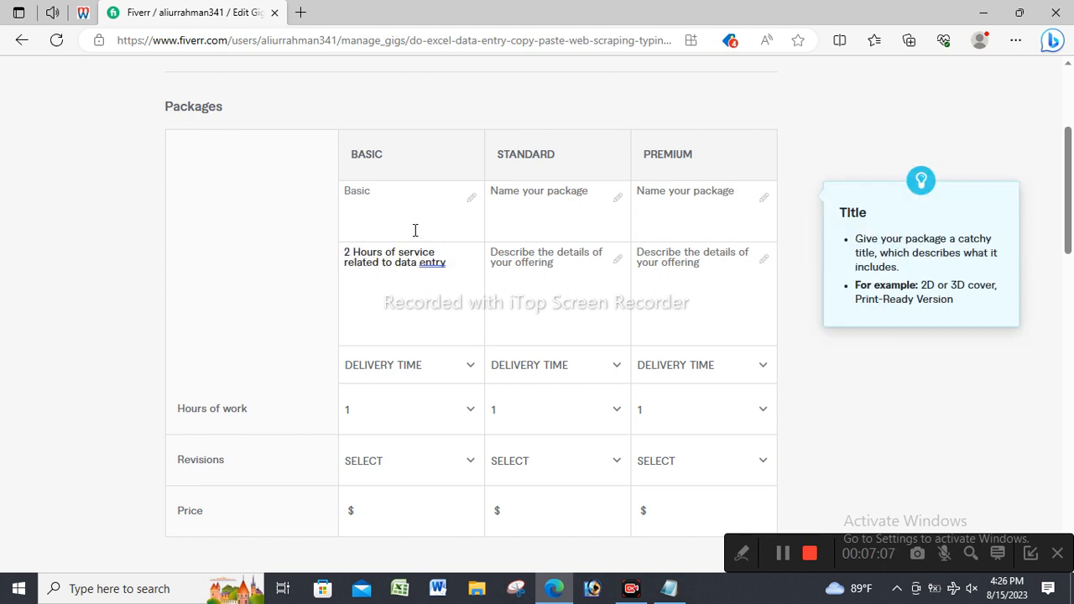
left_click(414, 317)
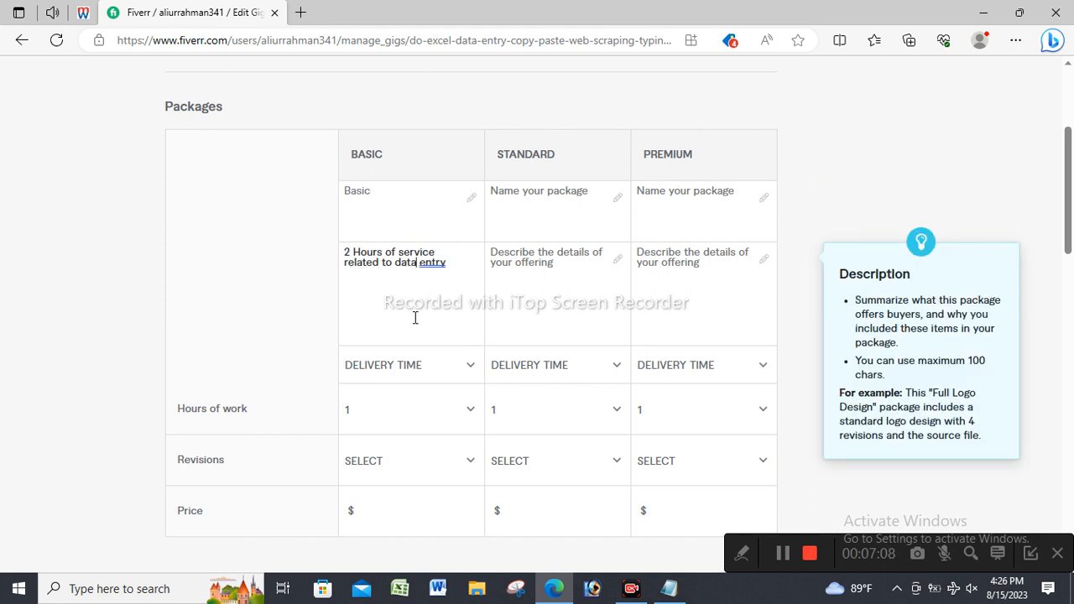
right_click(430, 263)
mouse_move(423, 280)
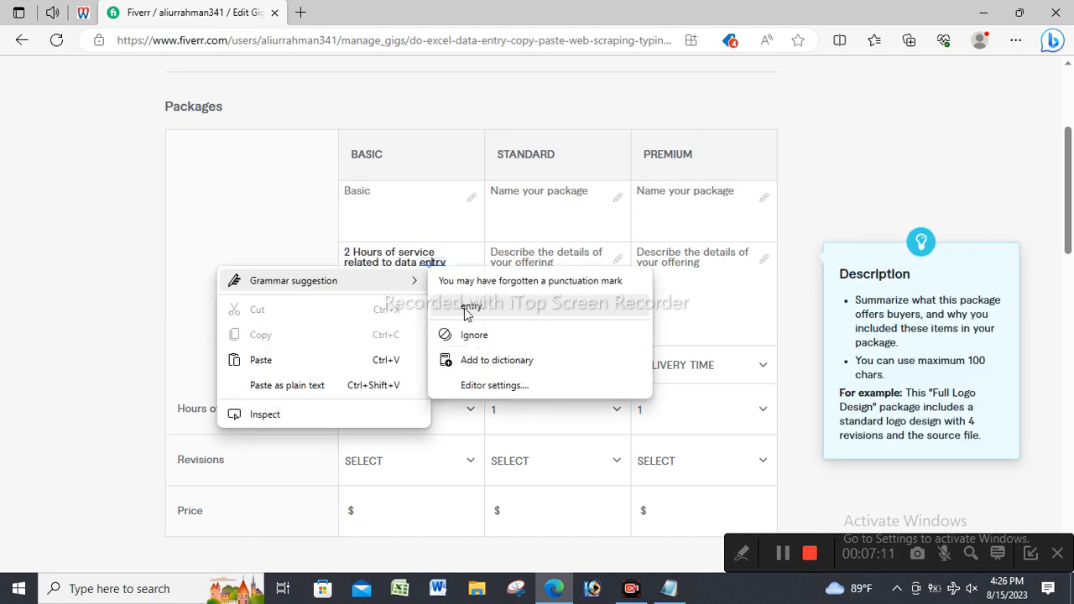
left_click(470, 307)
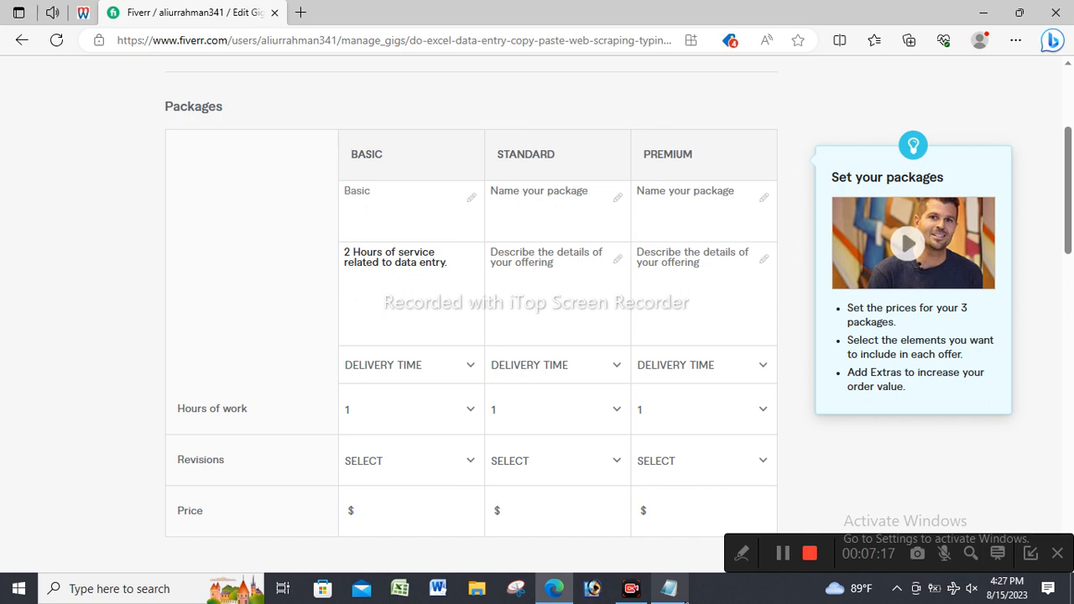
Copy "Standard" from the Notepad package notes and enter it as the Standard package's name in the gig pricing form
left_click(669, 588)
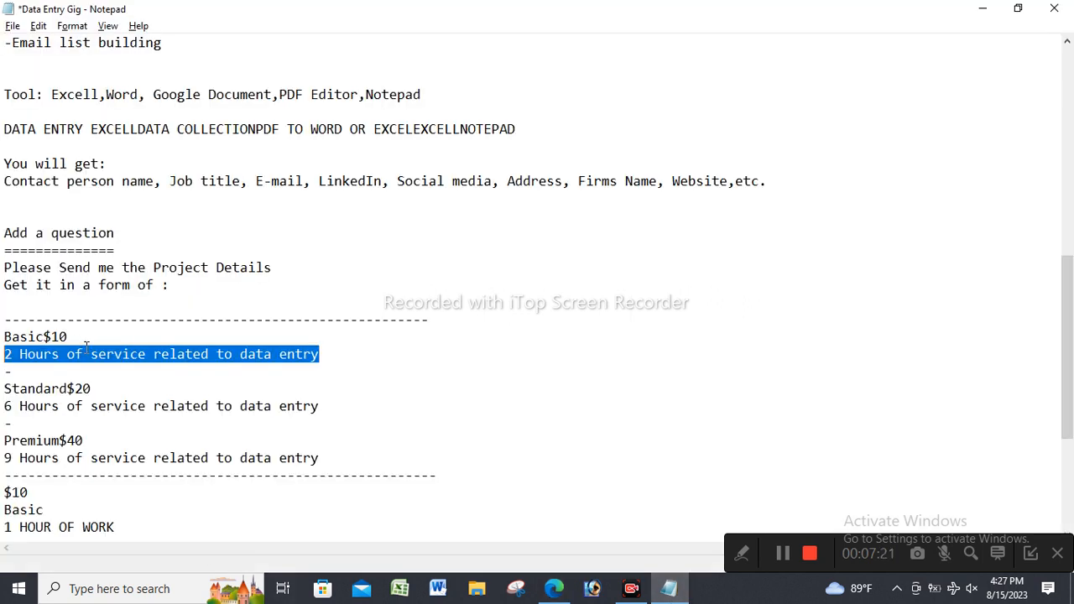
left_click(669, 589)
left_click(668, 588)
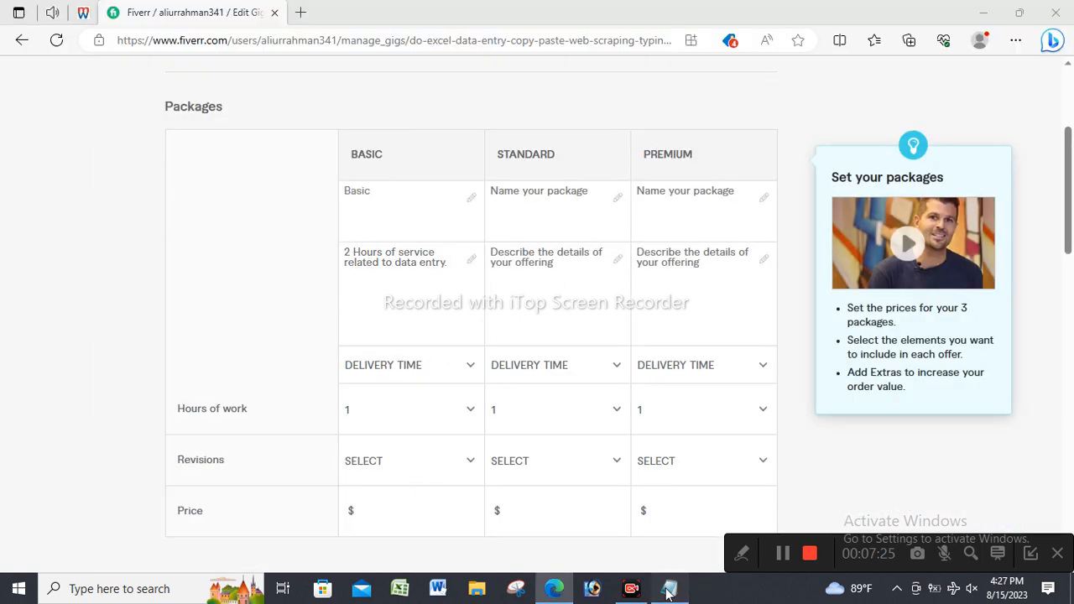
double_click(45, 387)
key("ctrl+c")
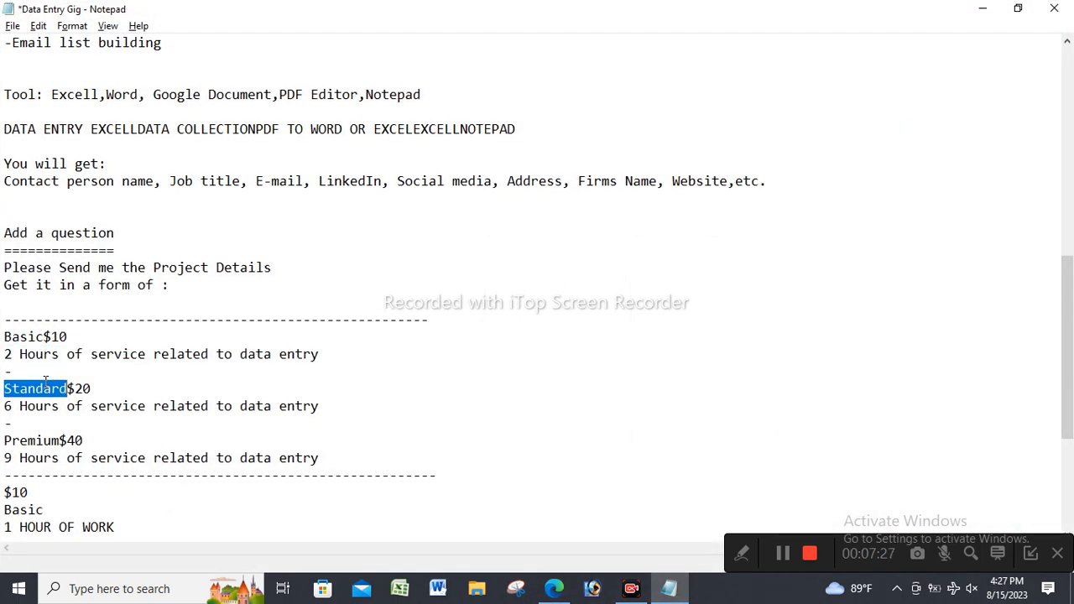
left_click(554, 588)
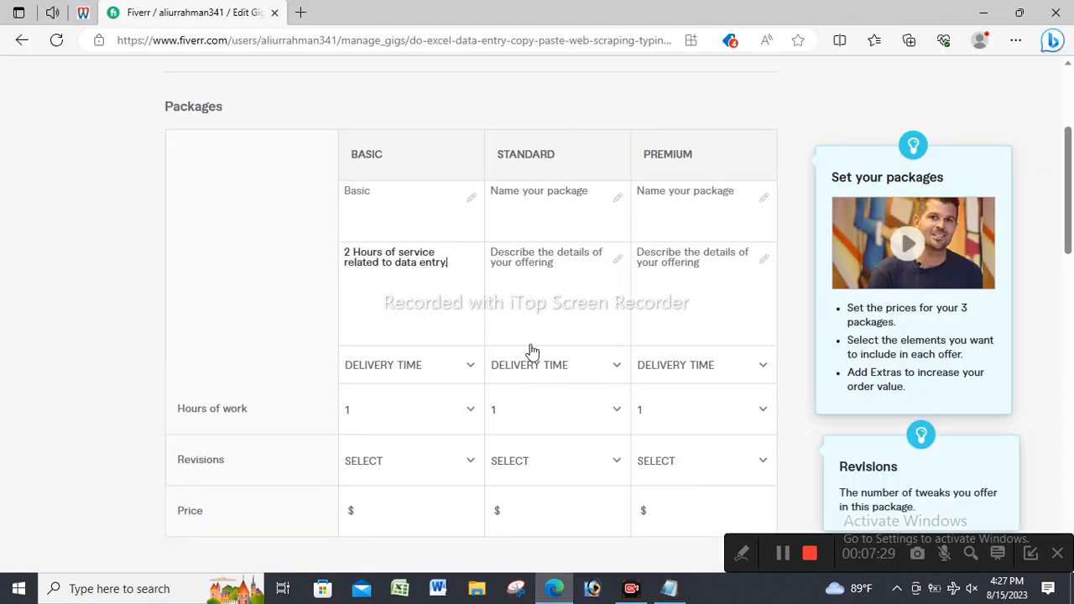
left_click(536, 225)
key("ctrl+v")
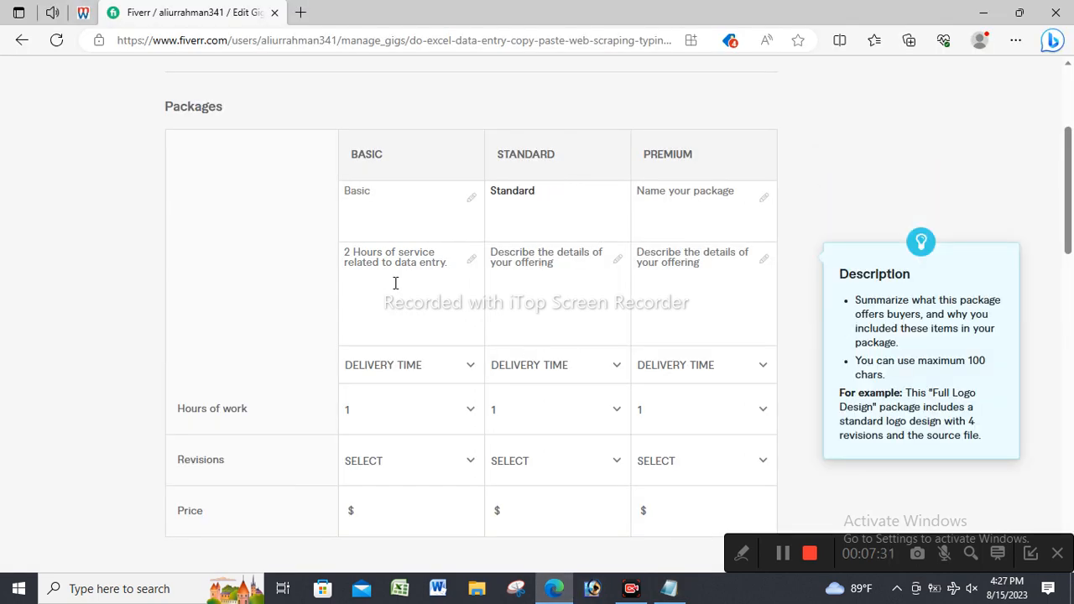
Copy the Basic description into the Standard package and edit it to read "6 Hours of service related to data entry."
left_click(436, 266)
key("ctrl+a")
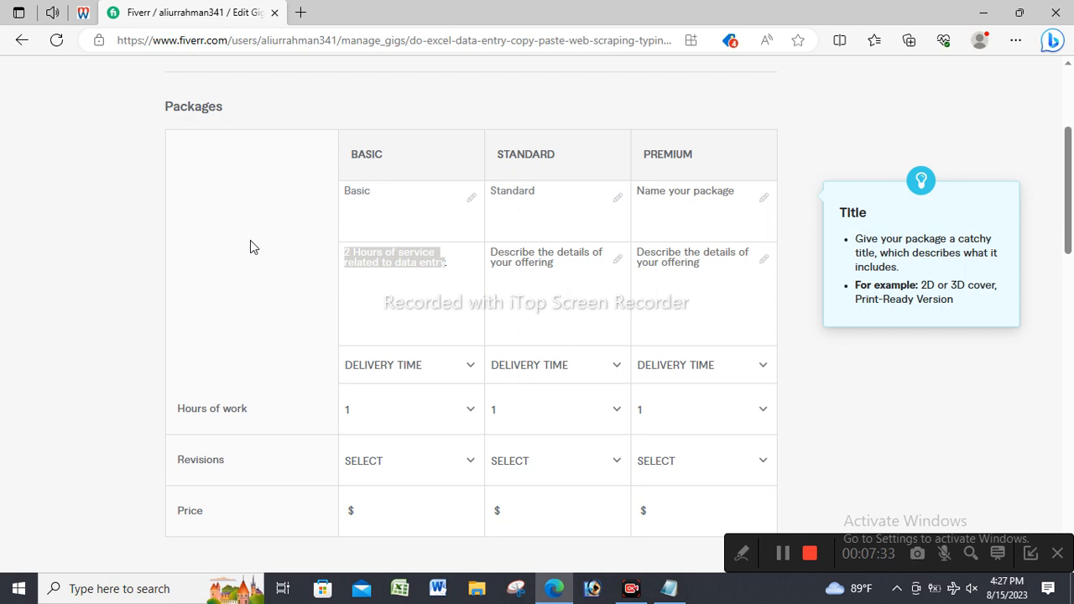
key("ctrl+c")
left_click(601, 276)
key("ctrl+v")
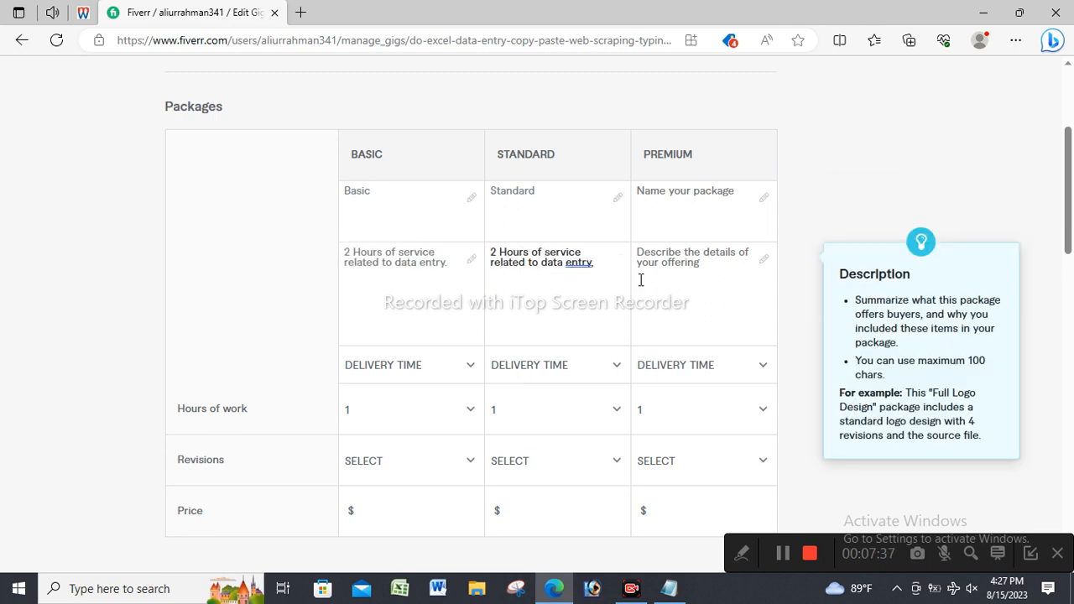
key("BackSpace")
type("'")
key("BackSpace")
Copy "9 Hours of service related to data entry" from Notepad and enter it as the Premium package's description
left_click(668, 588)
left_click_drag(321, 459, 3, 459)
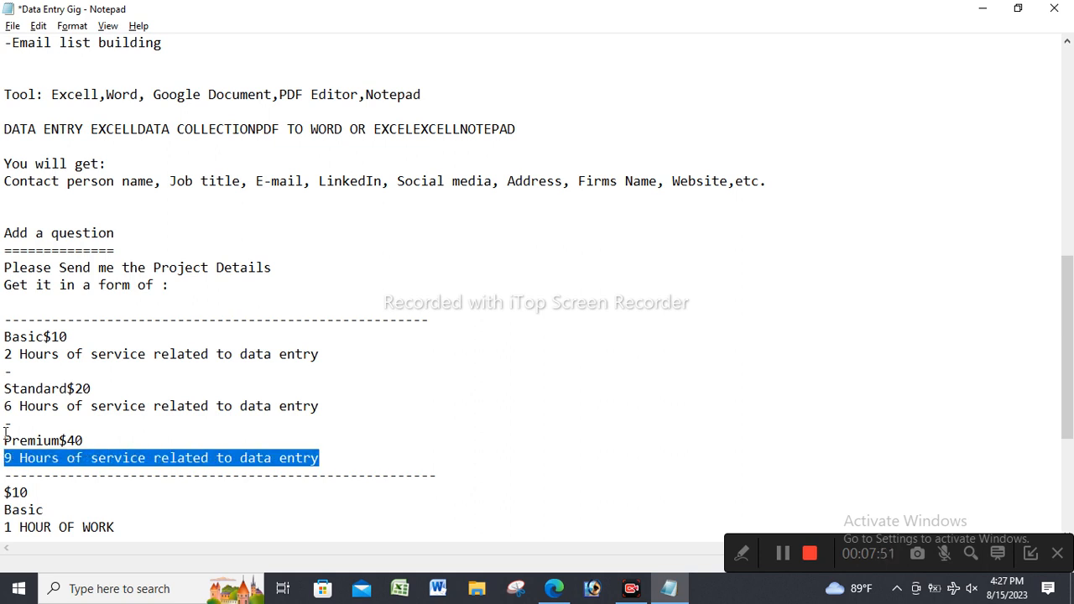
left_click(554, 588)
left_click(667, 278)
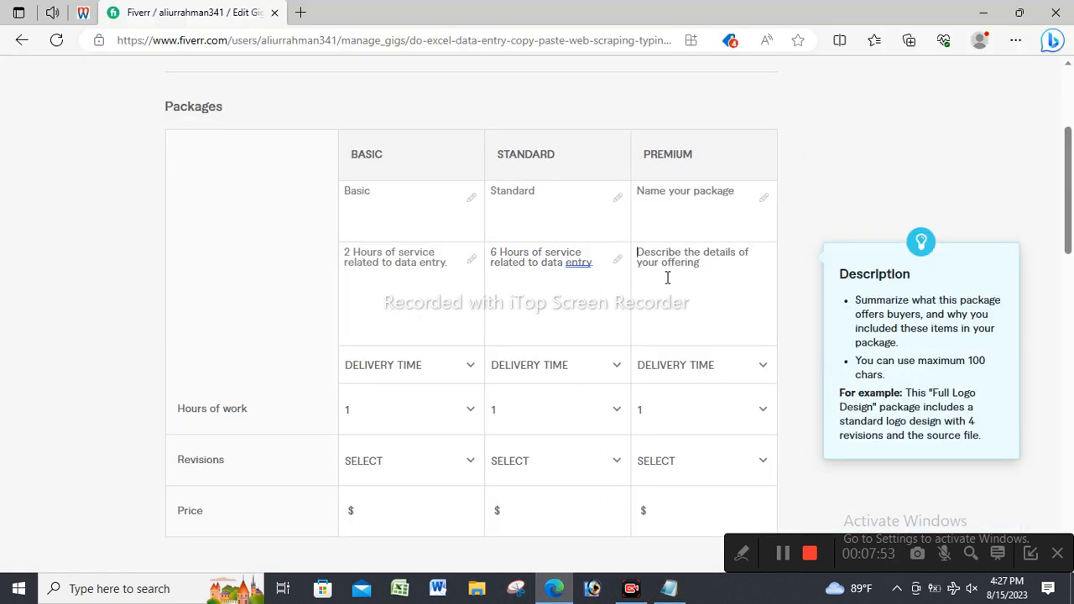
key("ctrl+v")
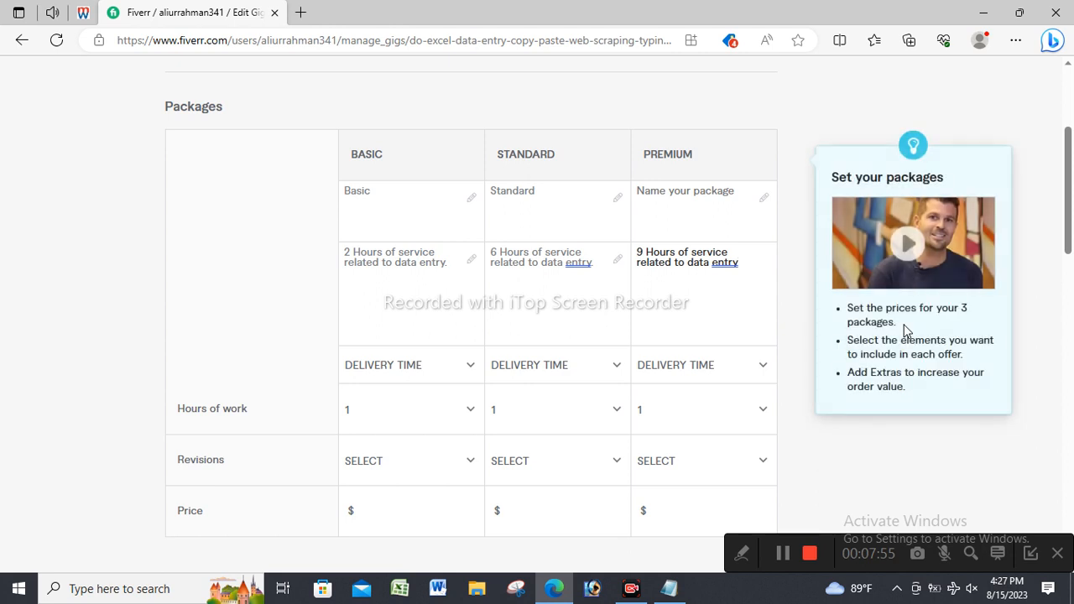
Copy "Premium" from the Notepad package notes and enter it as the Premium package's name
left_click(669, 588)
left_click(49, 445)
double_click(48, 445)
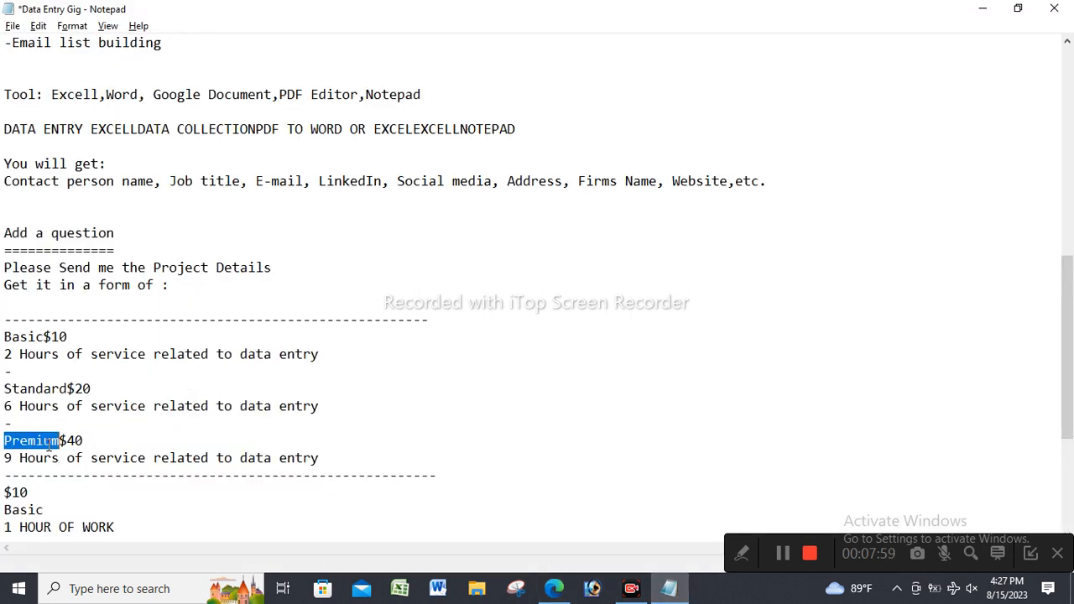
left_click(553, 588)
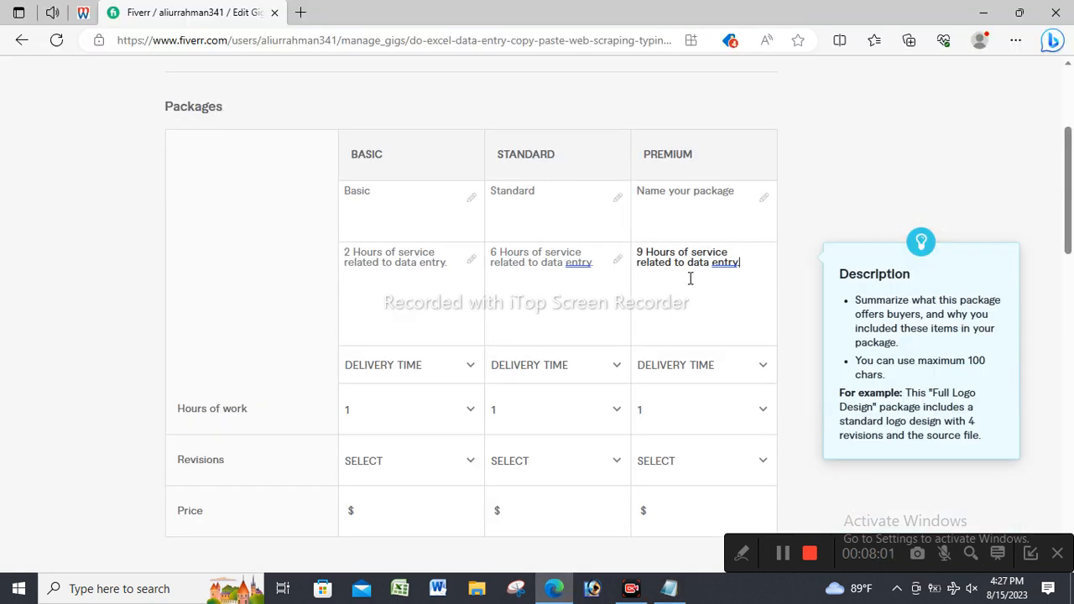
left_click(688, 219)
key("ctrl+v")
left_click(443, 209)
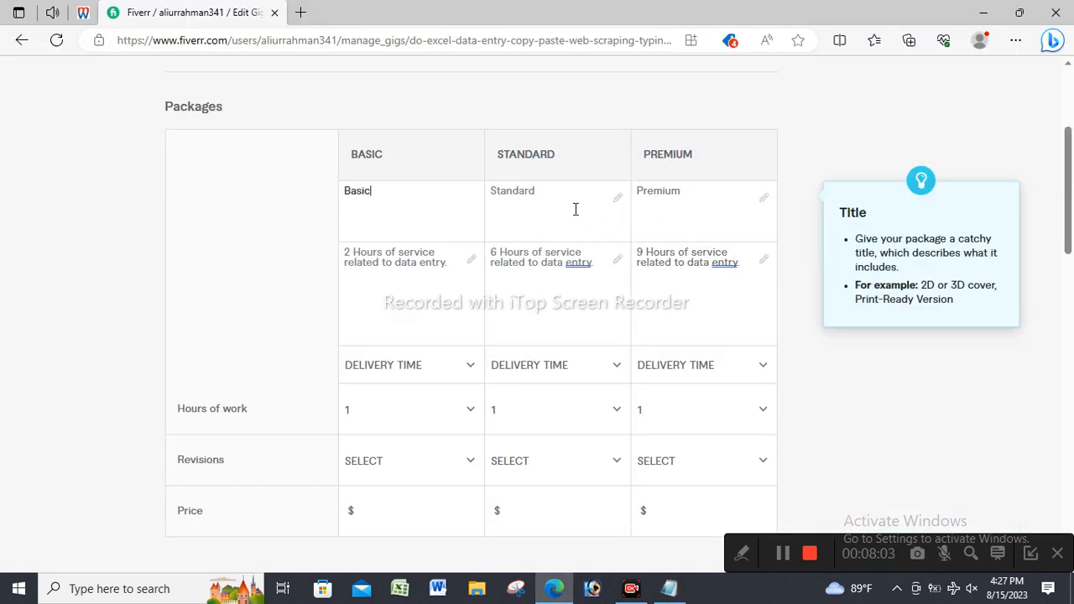
Set the Basic package to 1 day delivery and the hours of work to 3 for Standard and 4 for Premium
left_click(441, 369)
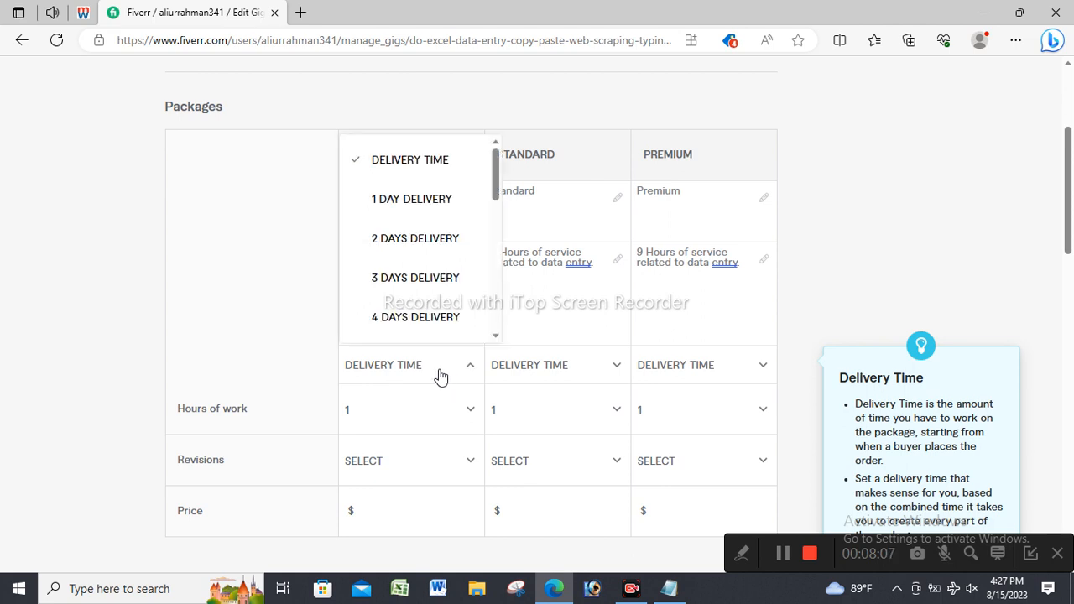
left_click(414, 203)
left_click(541, 414)
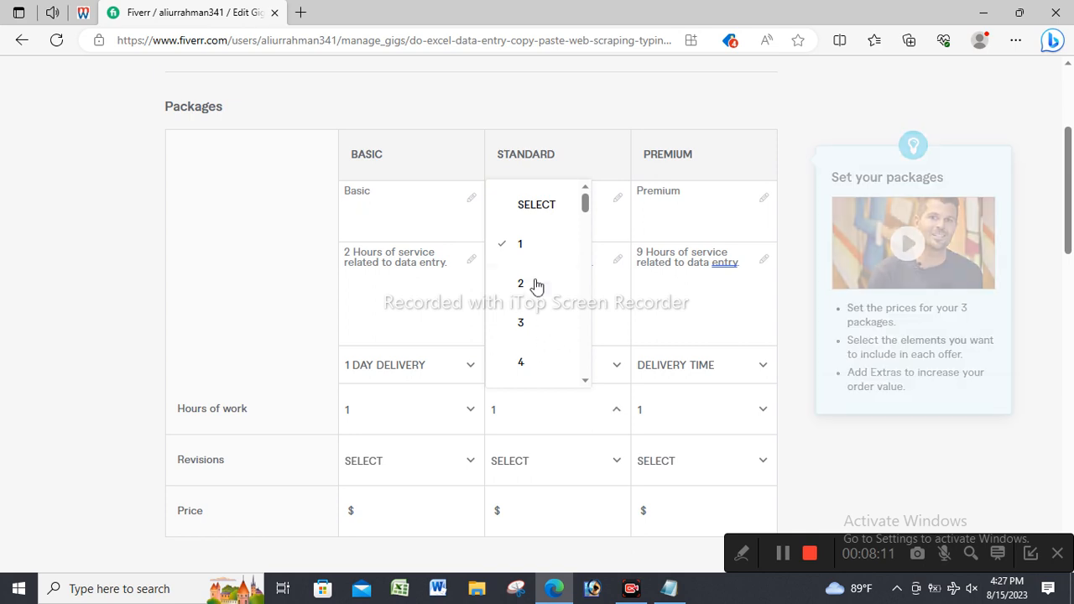
left_click(537, 324)
left_click(696, 419)
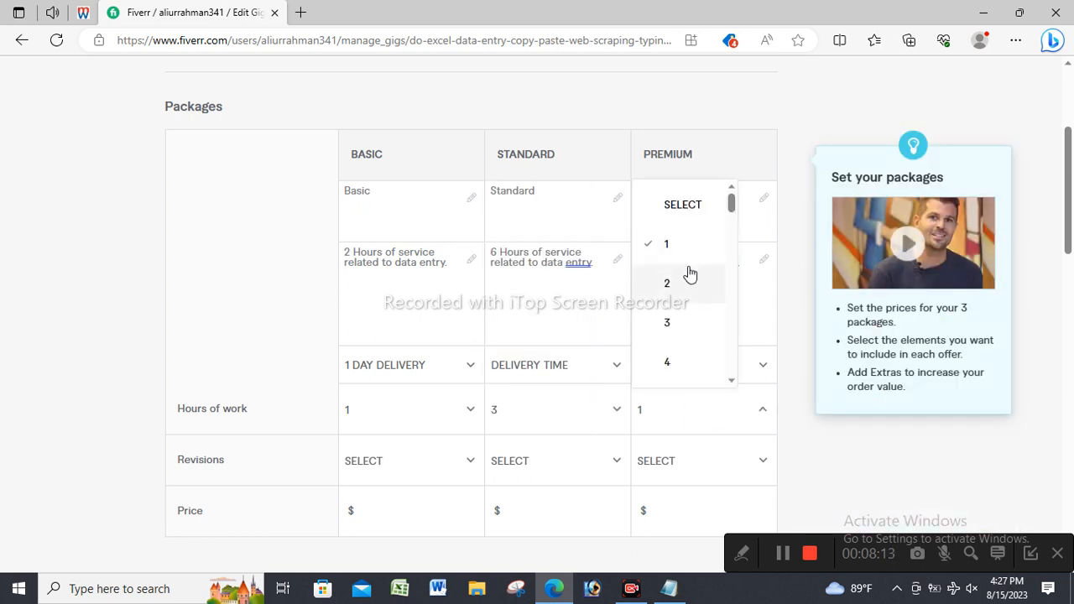
left_click(690, 365)
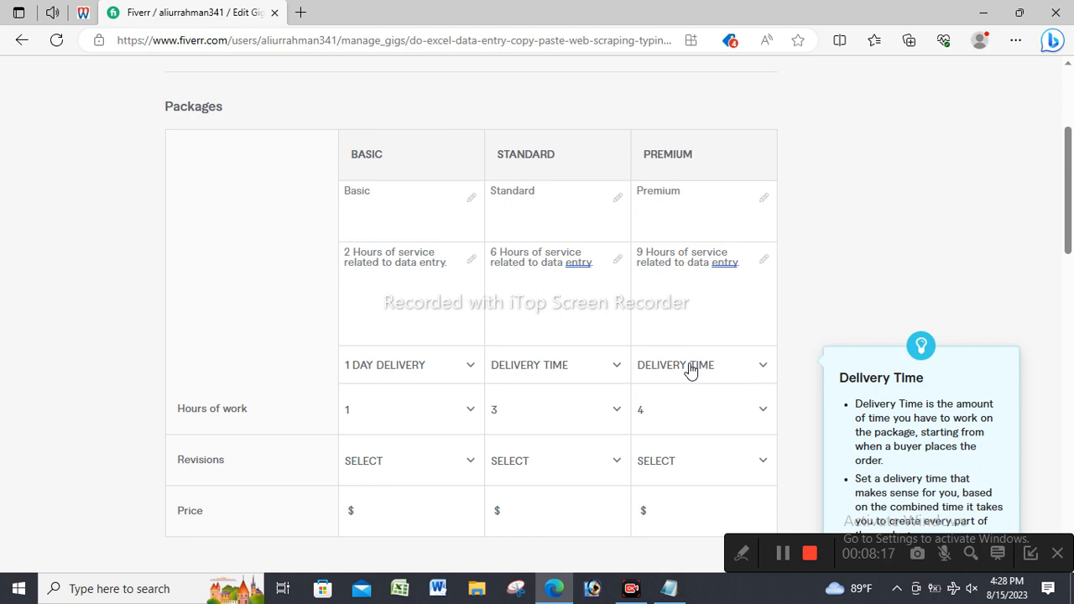
Set the revisions to Unlimited for the Basic, Standard and Premium packages
scroll(425, 403, "down", 1)
left_click(407, 394)
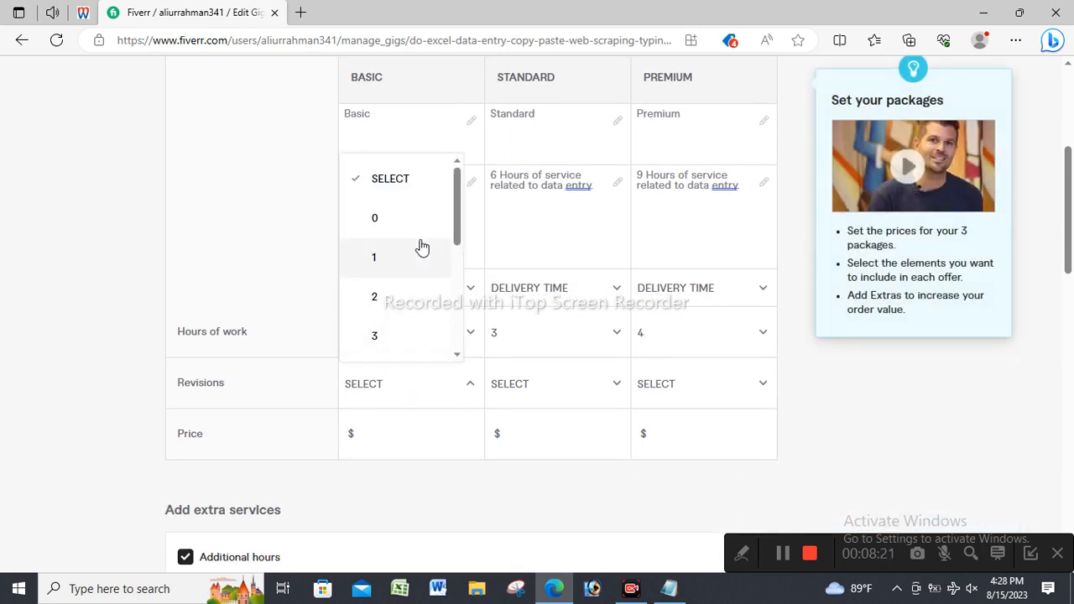
scroll(417, 346, "down", 5)
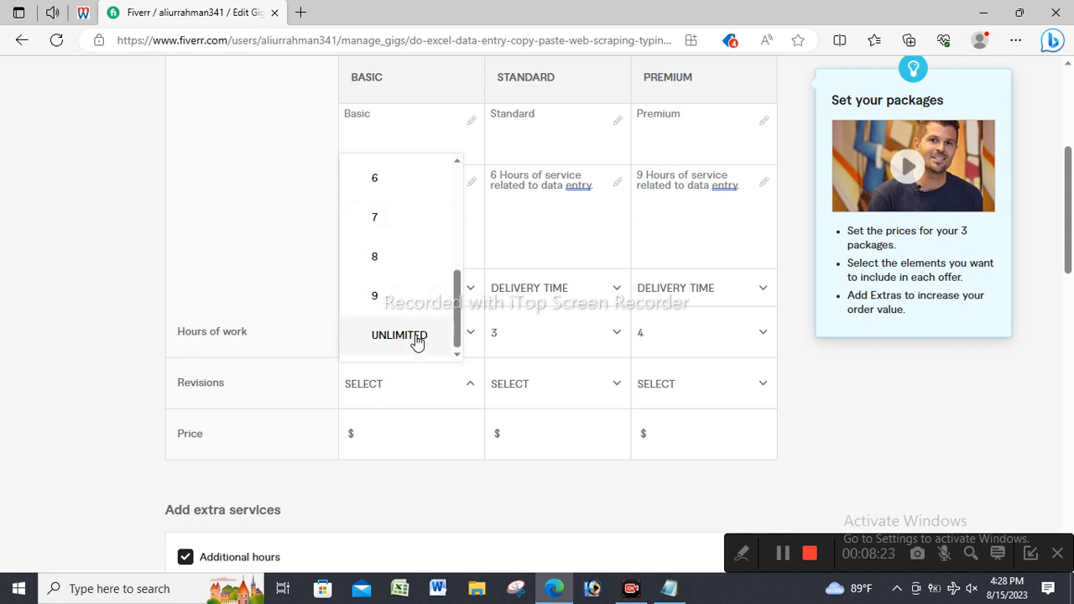
left_click(417, 340)
left_click(507, 406)
scroll(542, 323, "down", 5)
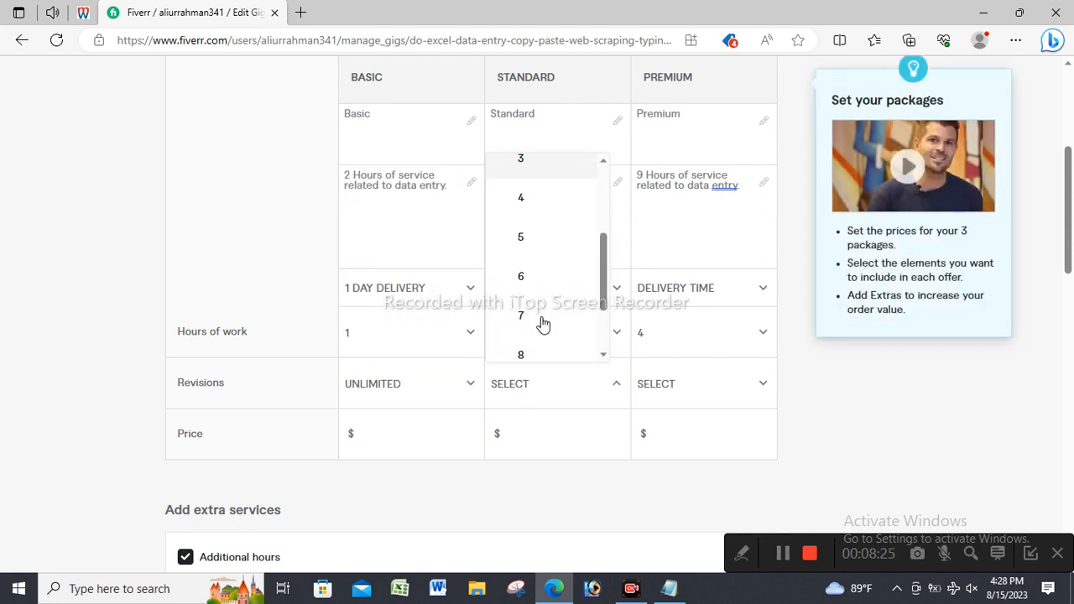
left_click(543, 335)
left_click(686, 400)
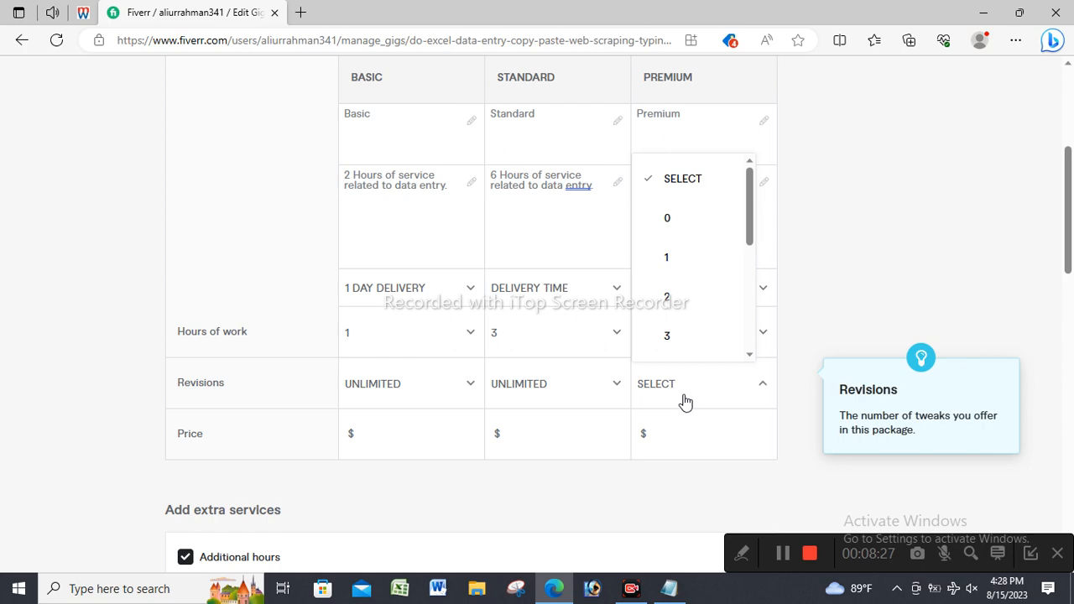
scroll(700, 299, "down", 5)
scroll(704, 332, "up", 3)
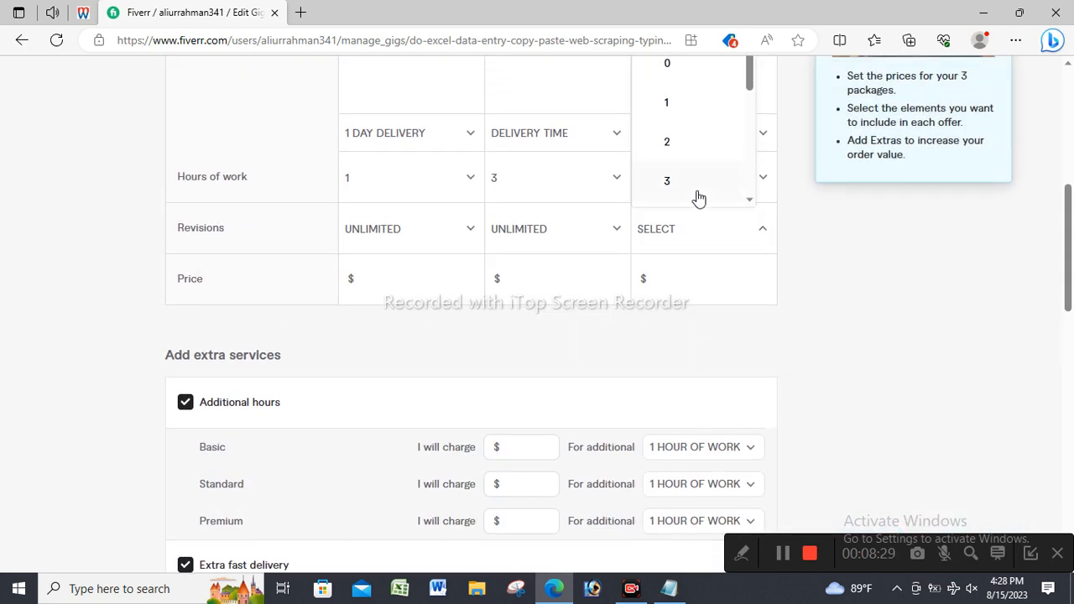
scroll(689, 304, "up", 3)
scroll(711, 384, "down", 3)
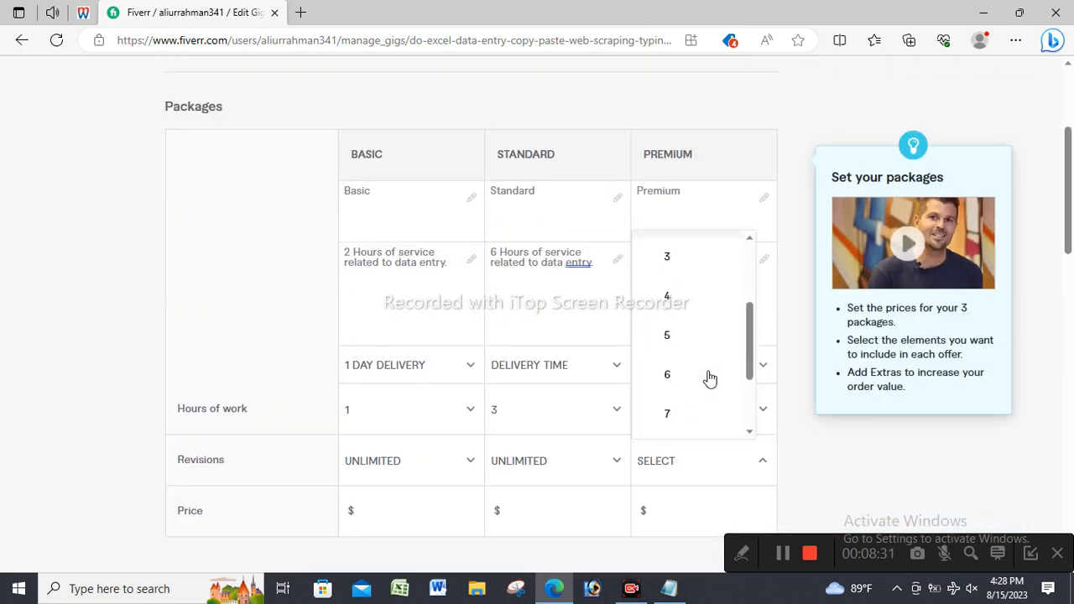
left_click(690, 412)
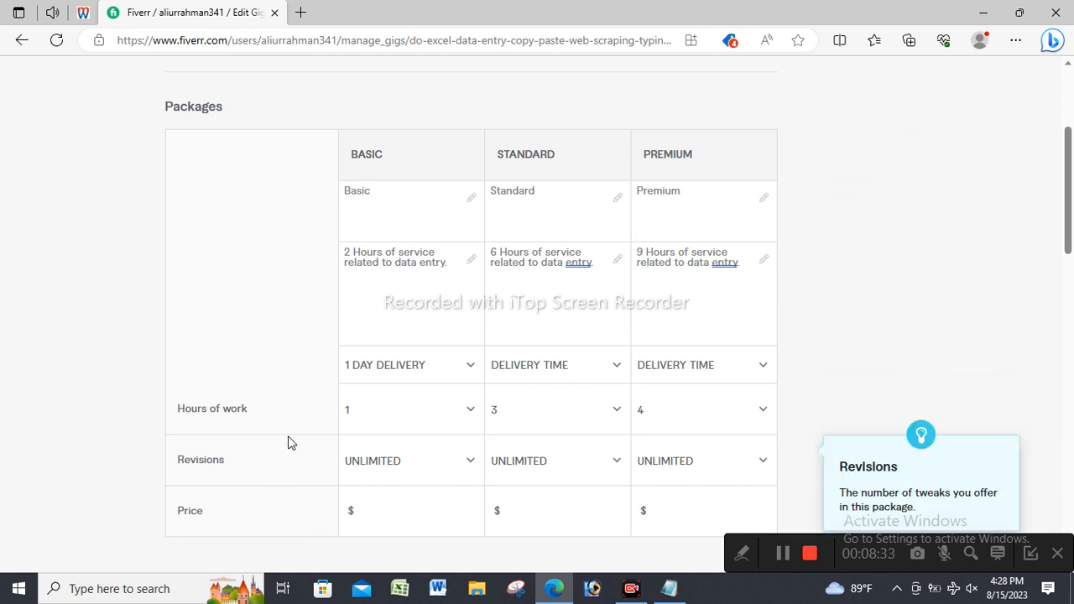
Price the packages at $10 for Basic, $30 for Standard and $40 for Premium
scroll(329, 425, "down", 1)
left_click(405, 423)
type("10")
left_click(496, 429)
type("2")
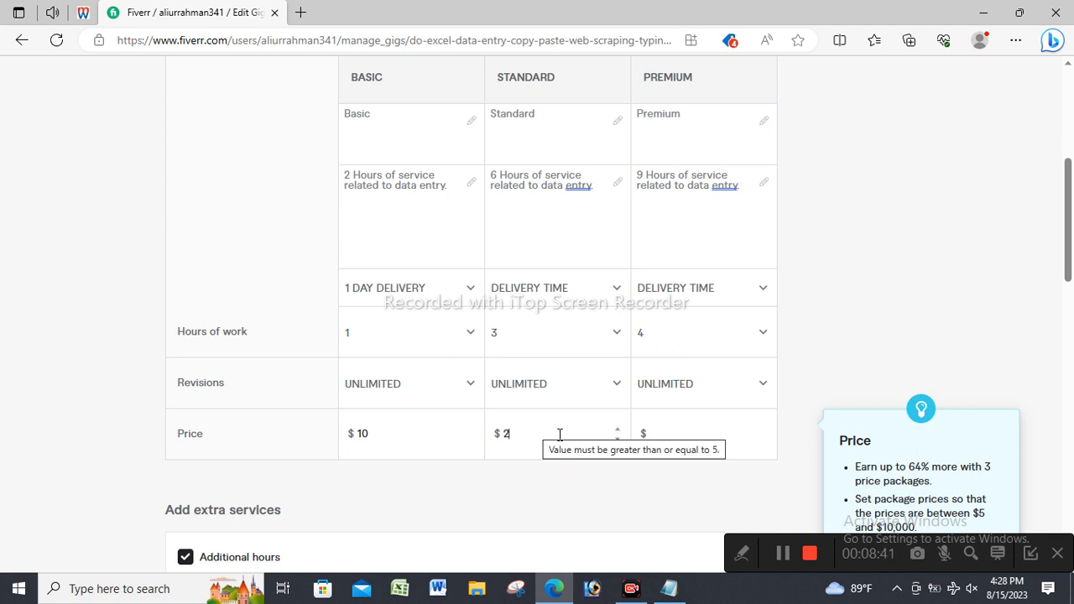
key("BackSpace")
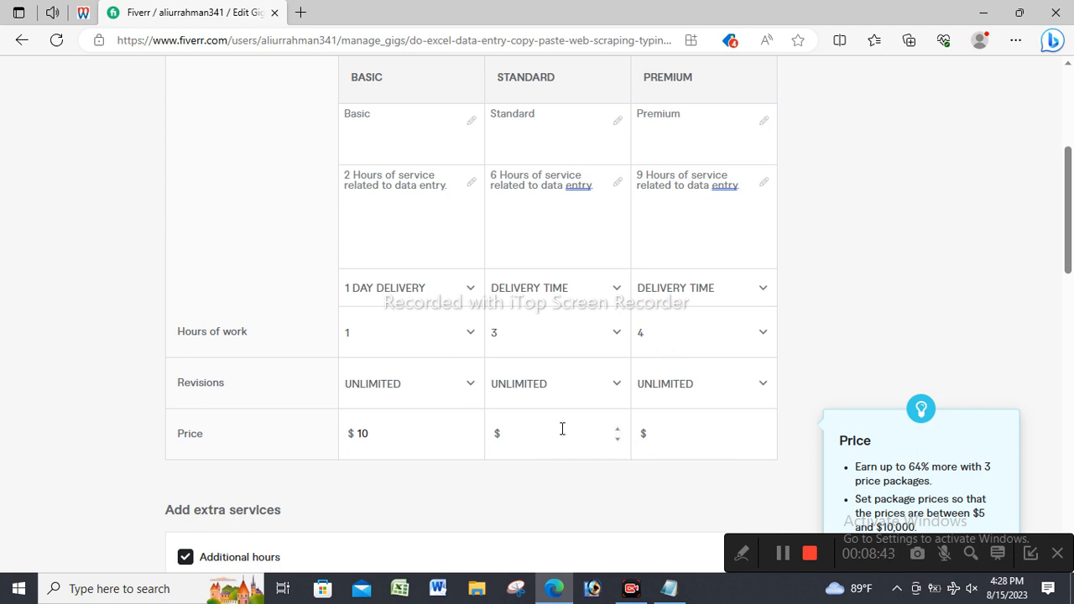
type("30")
left_click(671, 435)
type("40")
Review the filled-in packages and the extra services options, and check them against the package notes in Notepad
scroll(550, 426, "down", 1)
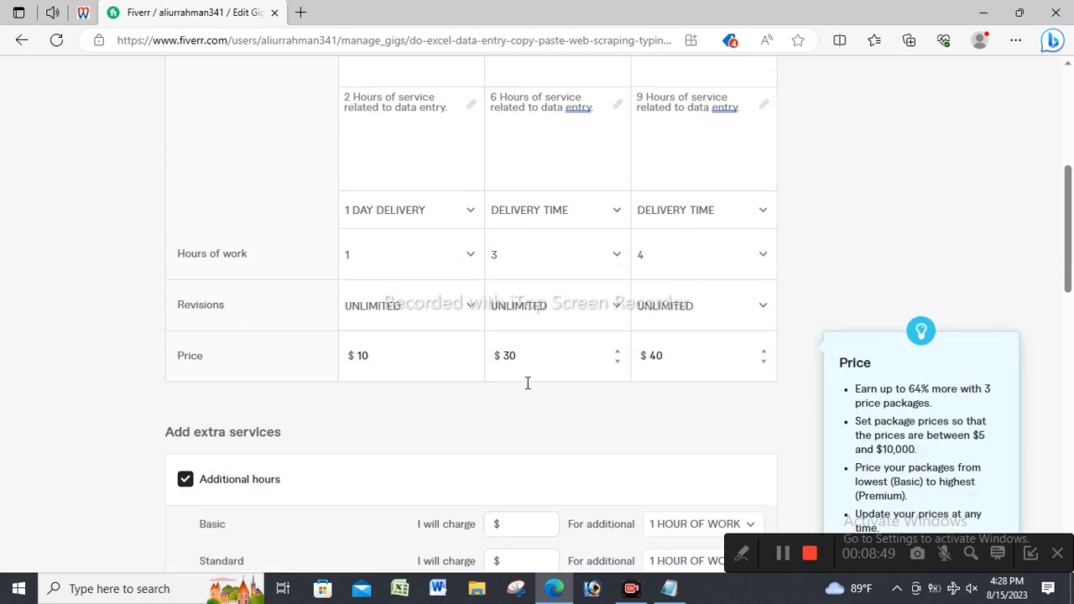
scroll(526, 383, "up", 2)
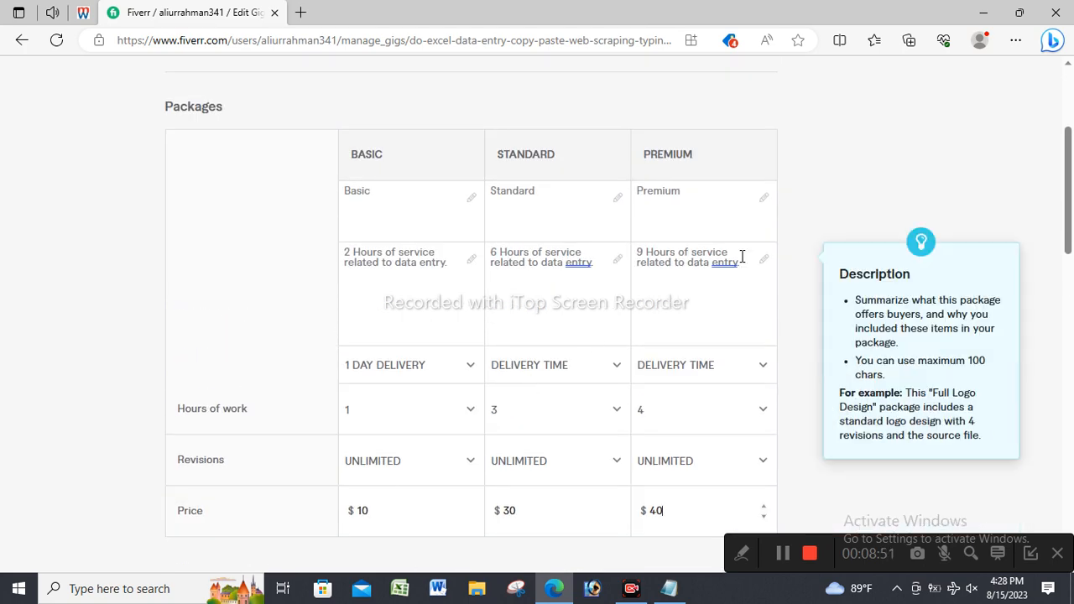
scroll(523, 362, "down", 5)
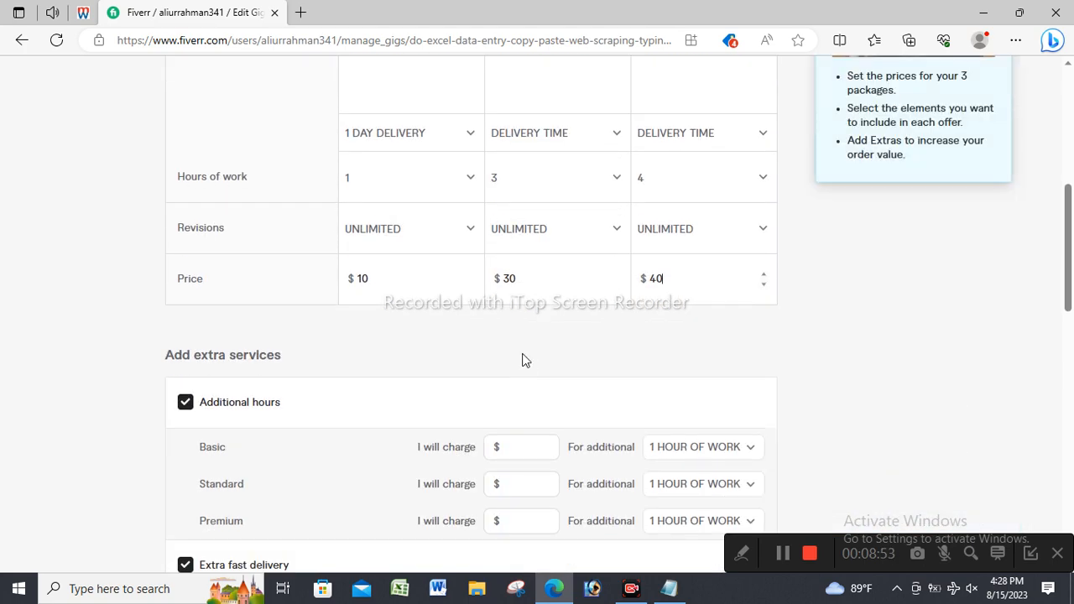
scroll(523, 362, "down", 3)
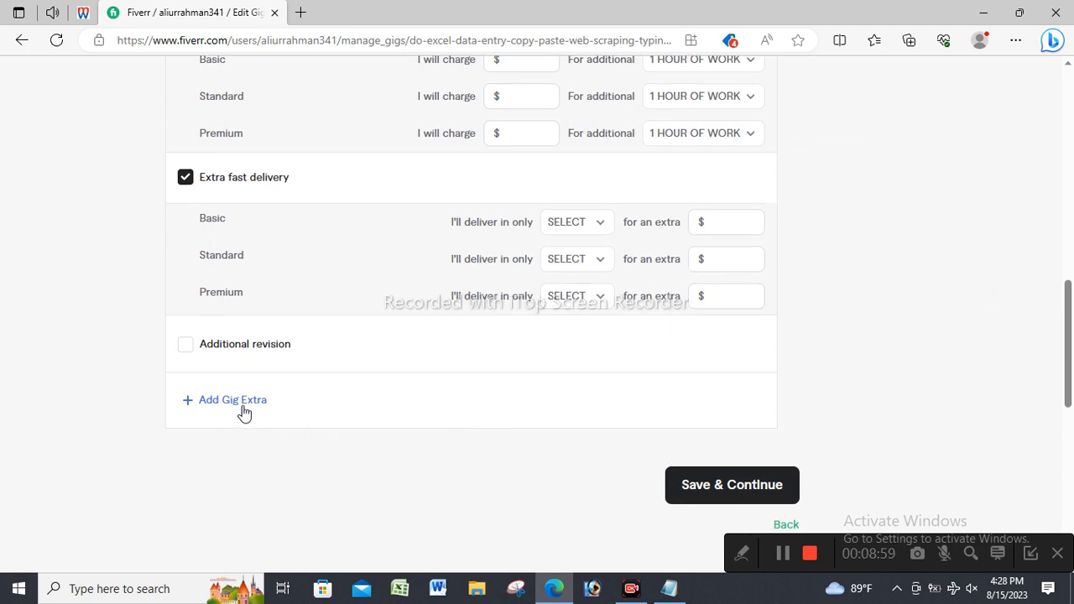
left_click(668, 588)
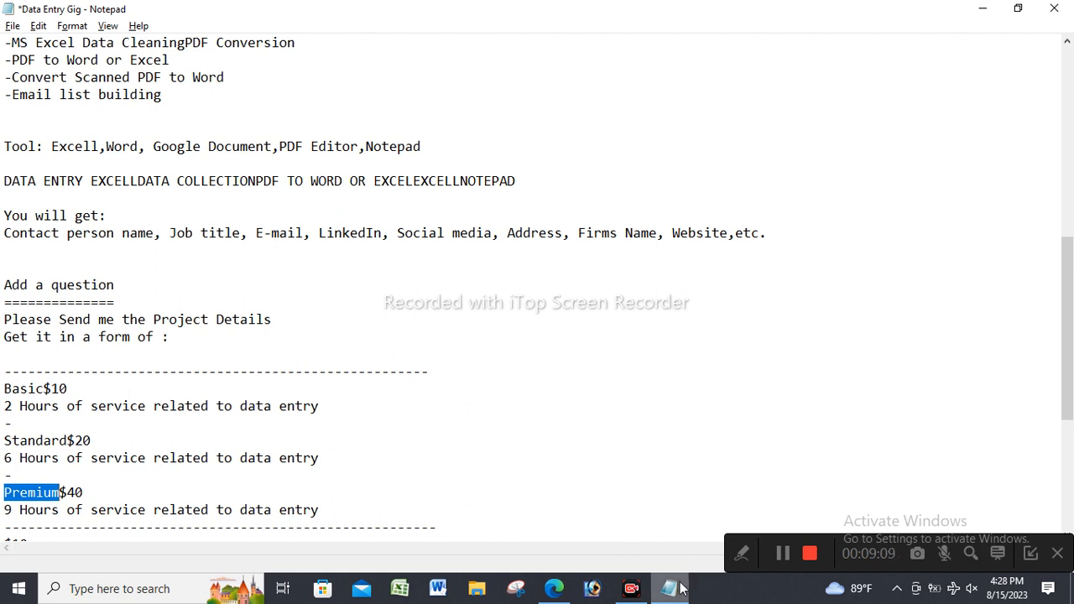
Switch back to the Fiverr gig in the browser and try to save the pricing page
left_click(557, 591)
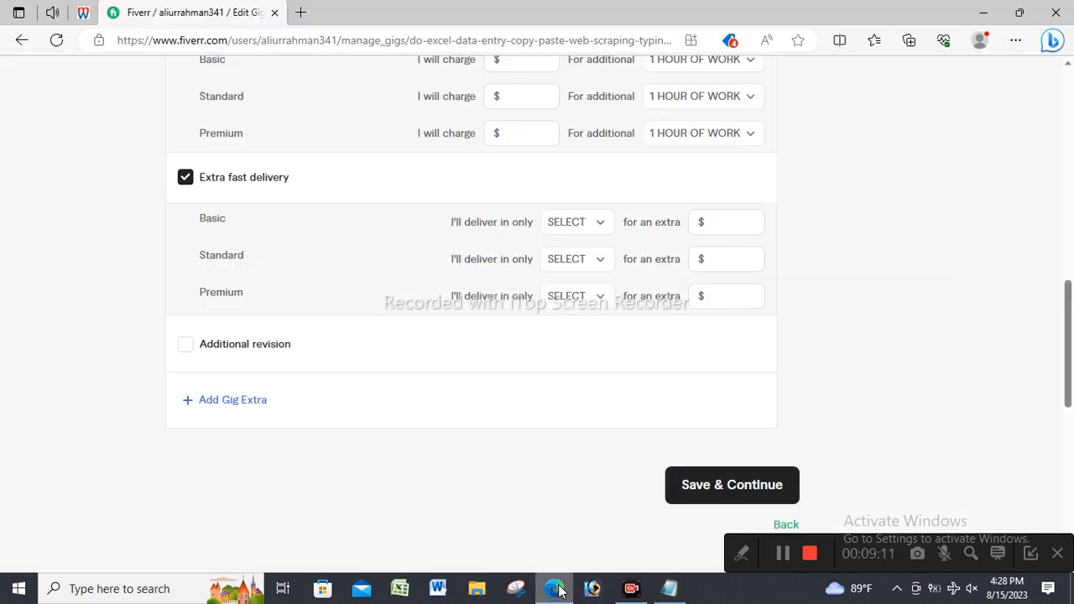
scroll(515, 247, "up", 1)
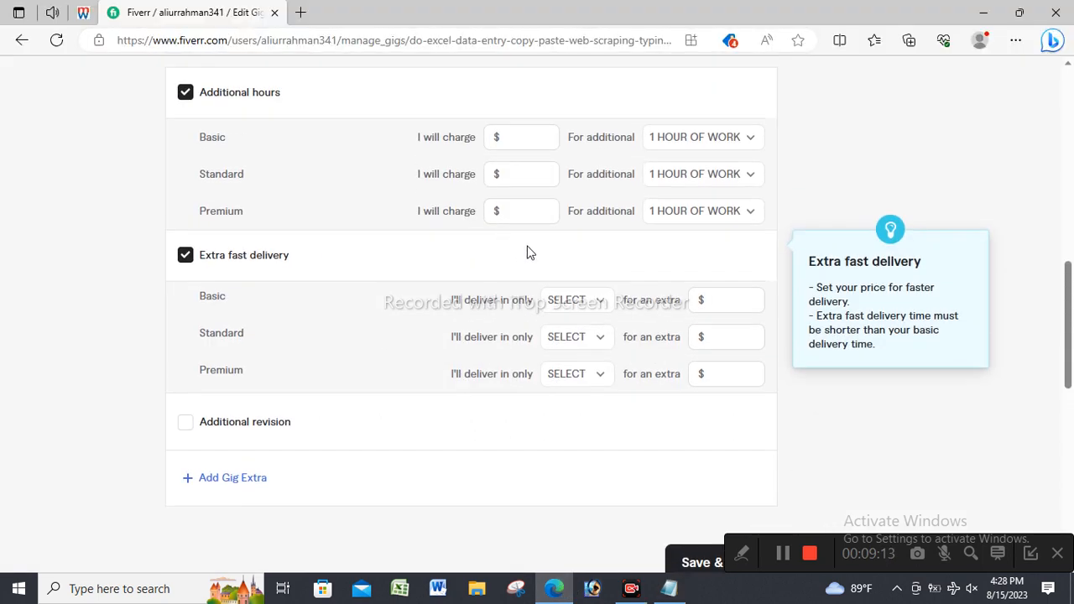
scroll(515, 246, "down", 3)
left_click(717, 331)
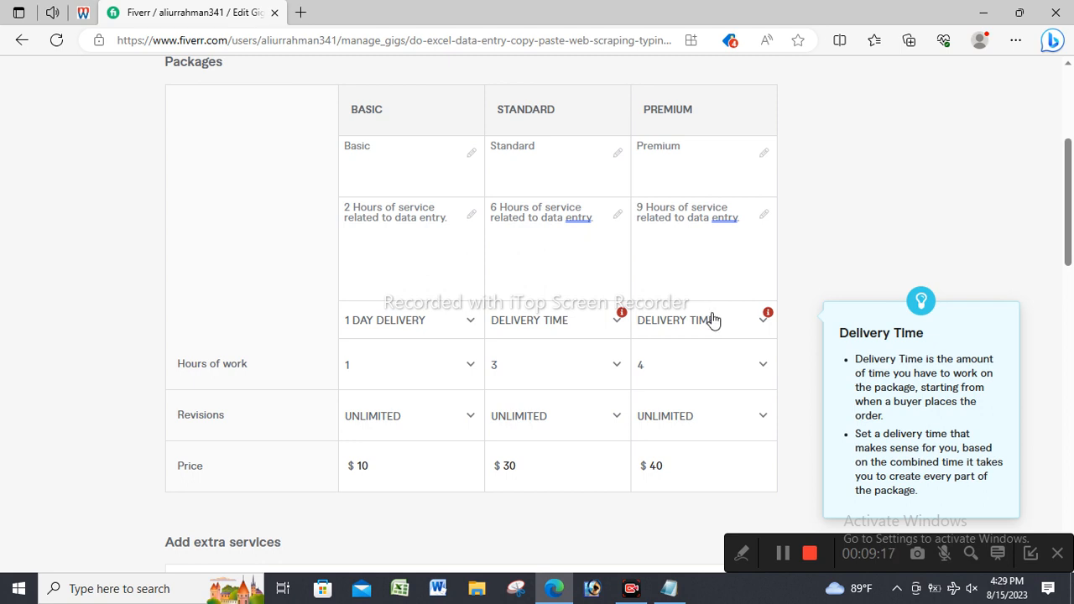
Set the delivery time of the Standard package to 3 days
left_click(712, 320)
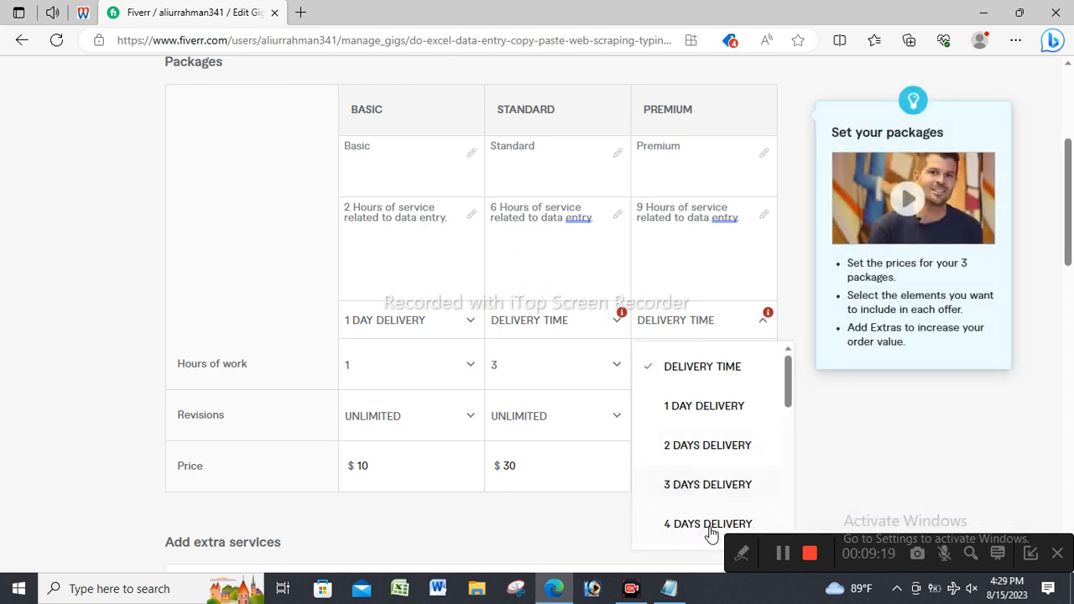
scroll(710, 501, "down", 1)
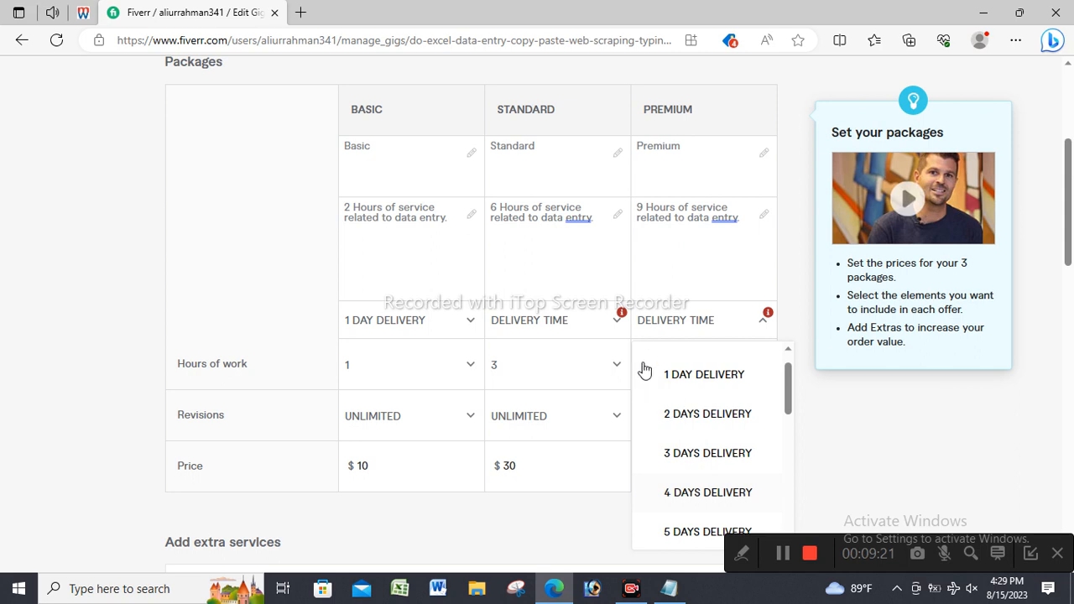
left_click(599, 330)
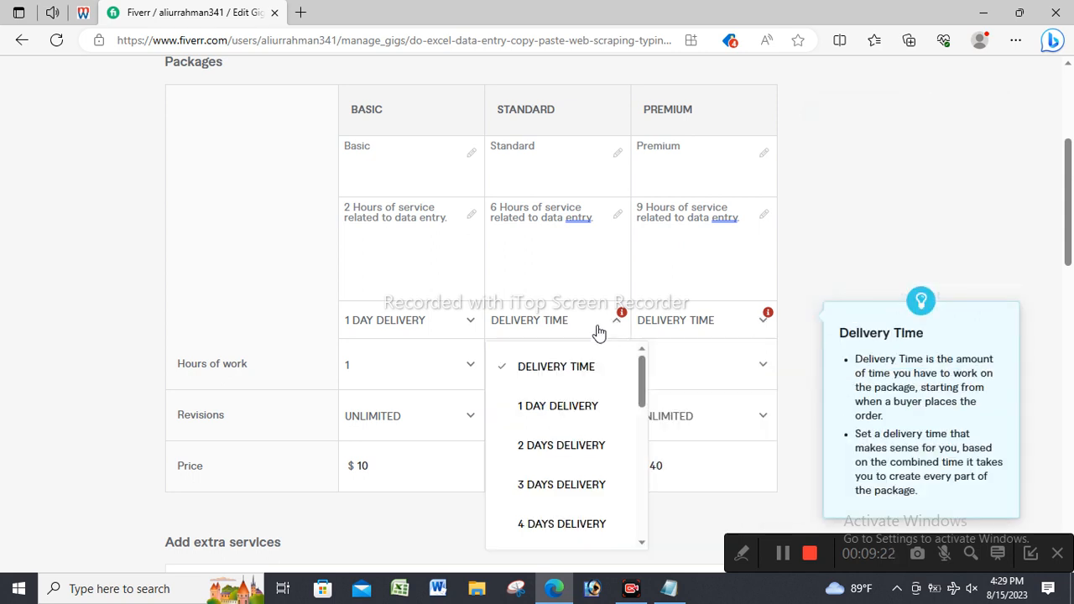
left_click(558, 486)
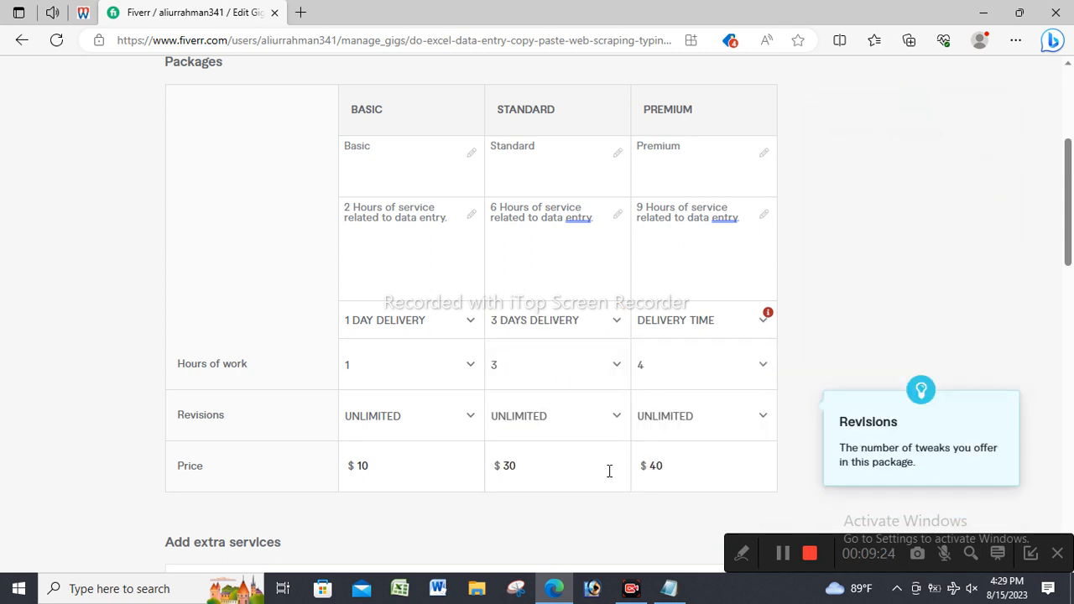
Set the delivery time of the Premium package to 4 days
left_click(678, 330)
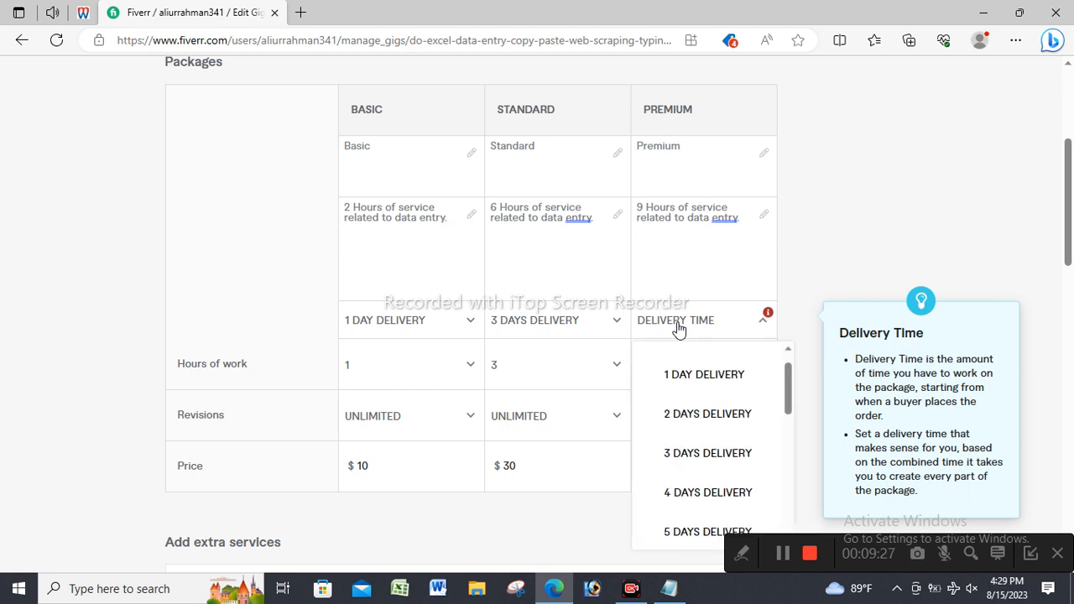
scroll(690, 508, "down", 1)
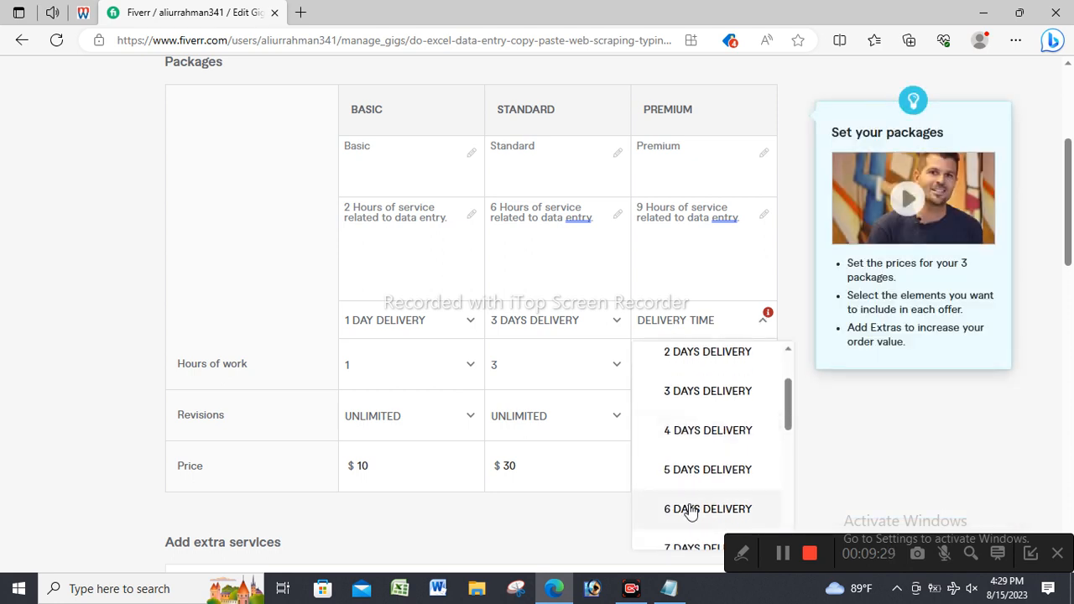
left_click(690, 509)
left_click(693, 322)
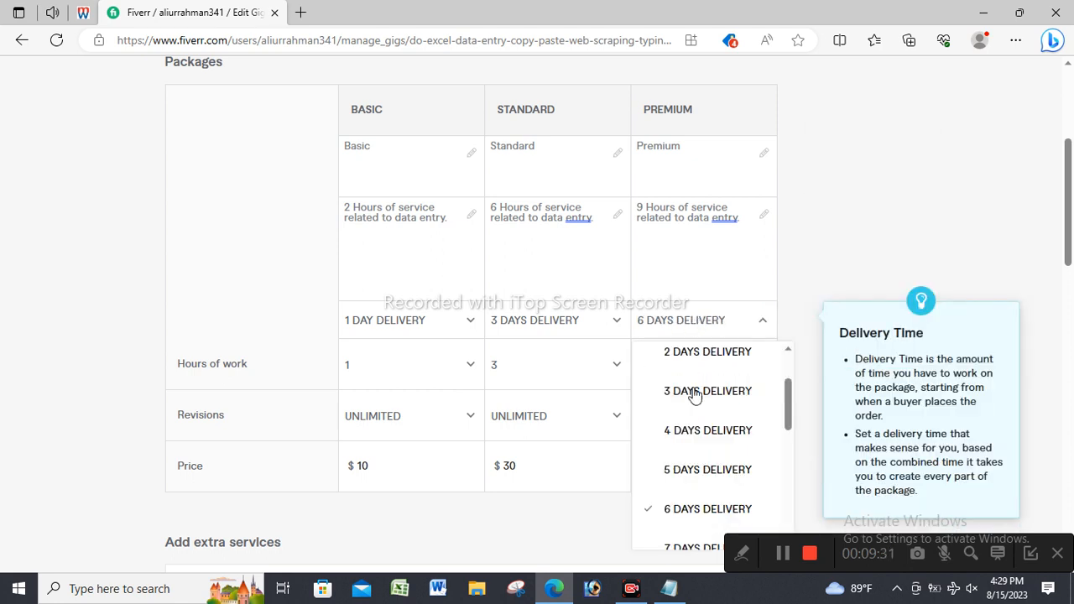
left_click(688, 431)
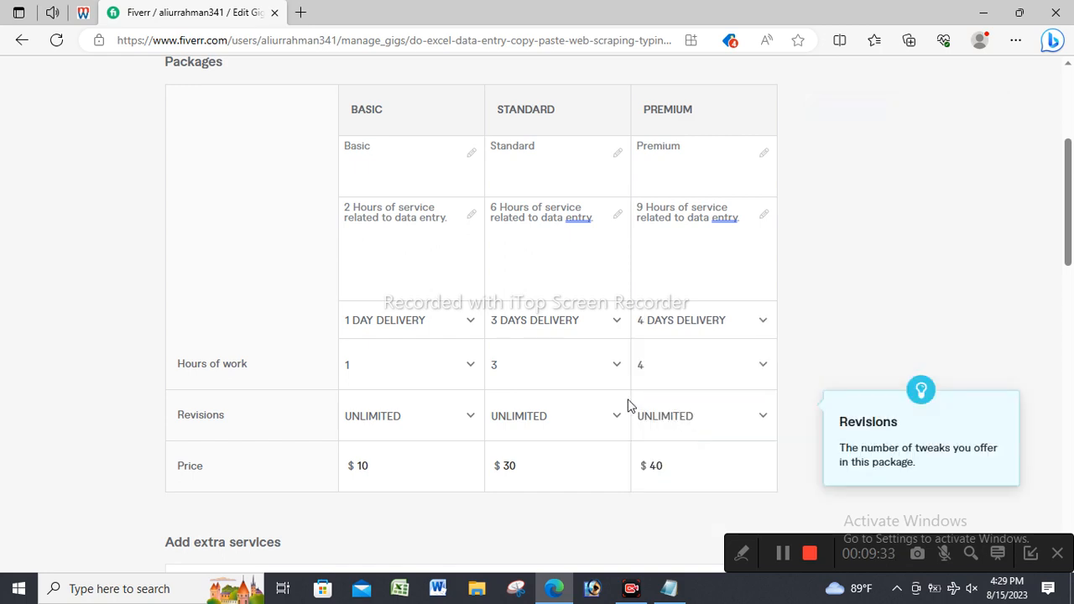
Turn off the Additional hours extra service, then save the pricing page and continue to Description & FAQ
scroll(632, 408, "down", 6)
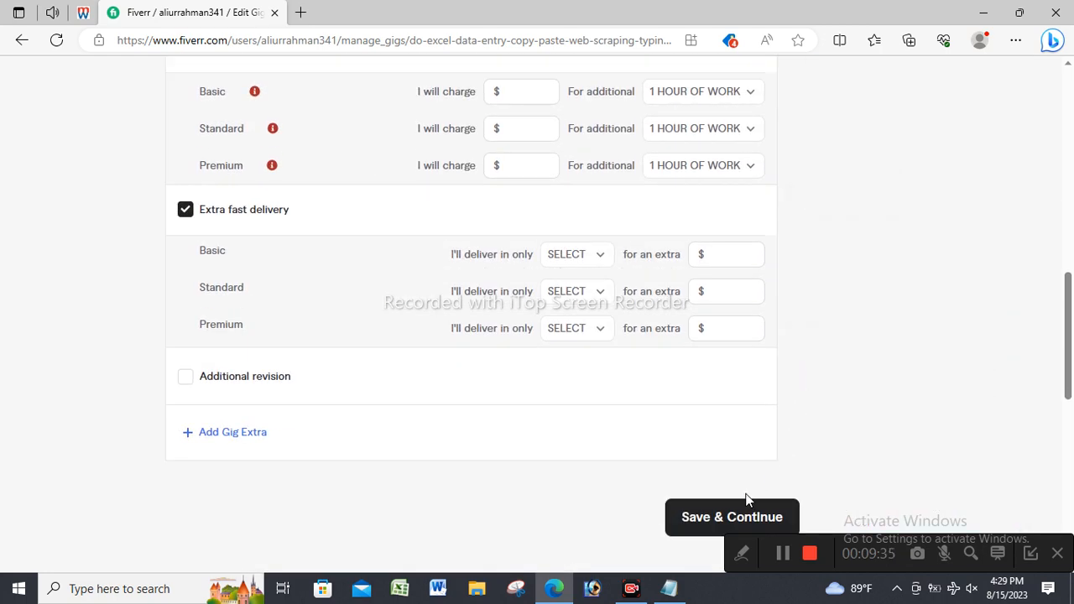
scroll(718, 514, "up", 3)
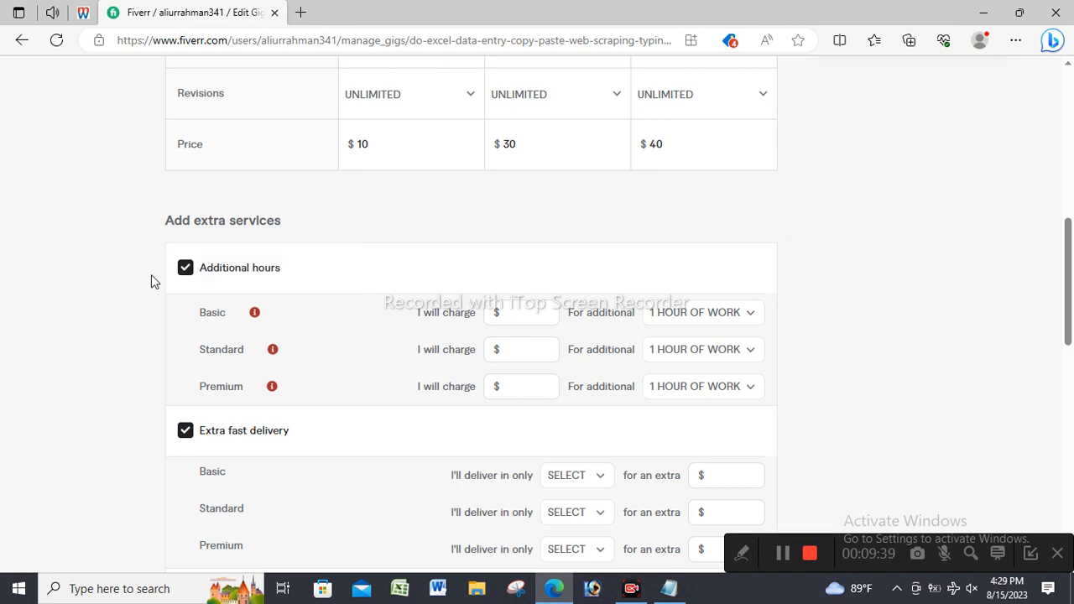
left_click(185, 268)
scroll(752, 375, "down", 1)
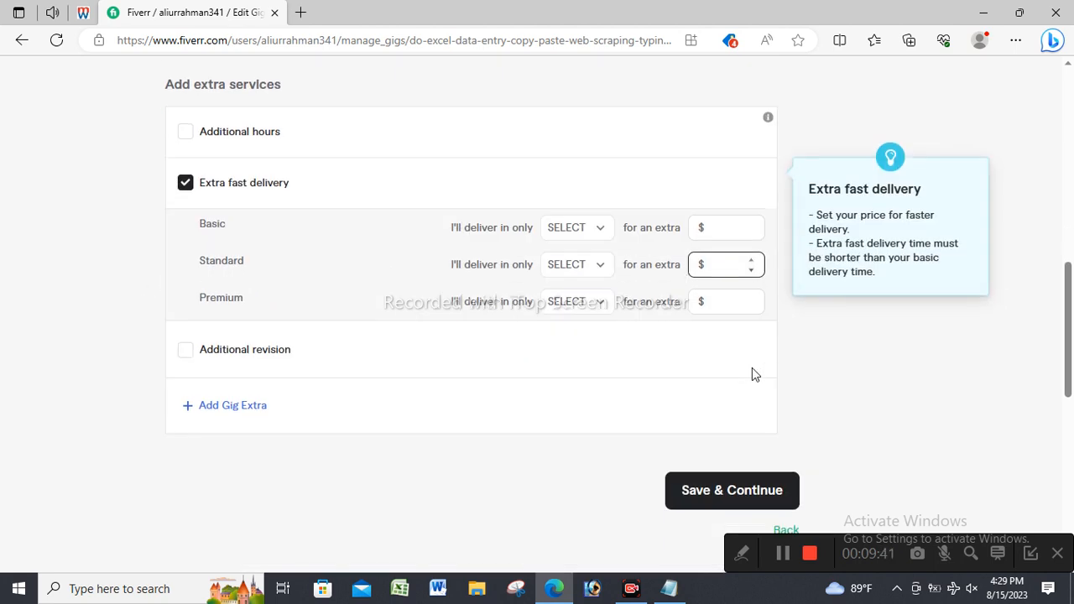
scroll(751, 375, "down", 1)
left_click(740, 472)
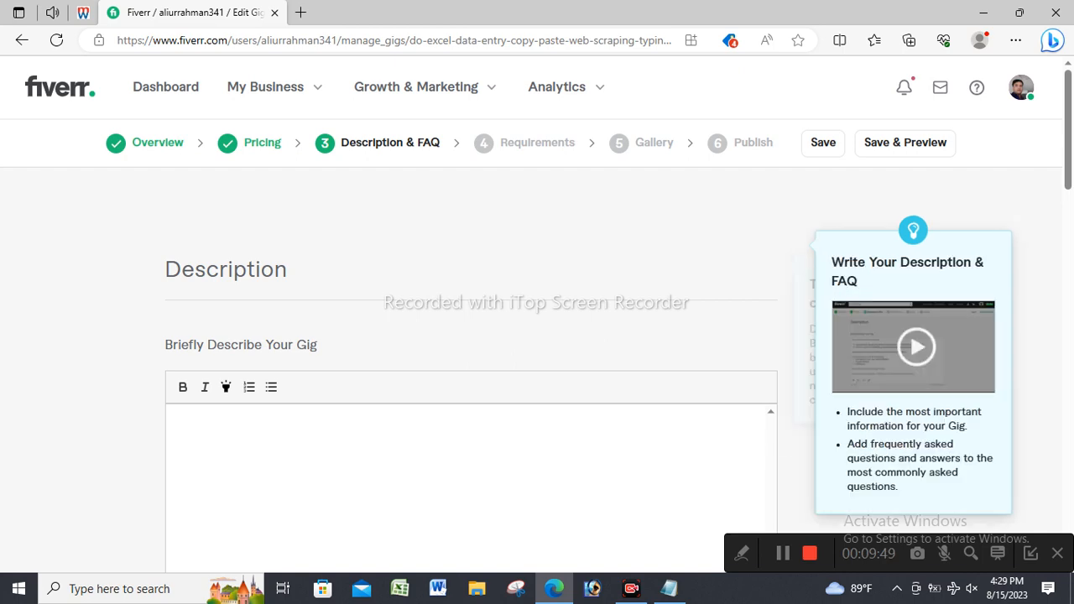
Copy the text from "Hi there," through "-Email list building" in the Notepad notes into the gig's description
left_click(675, 588)
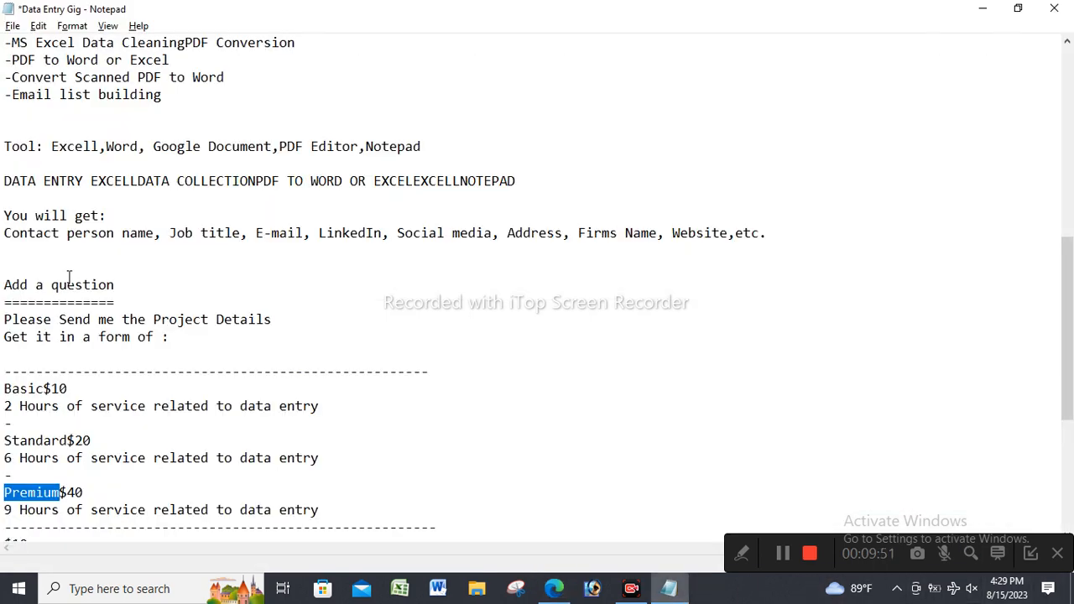
scroll(191, 307, "down", 6)
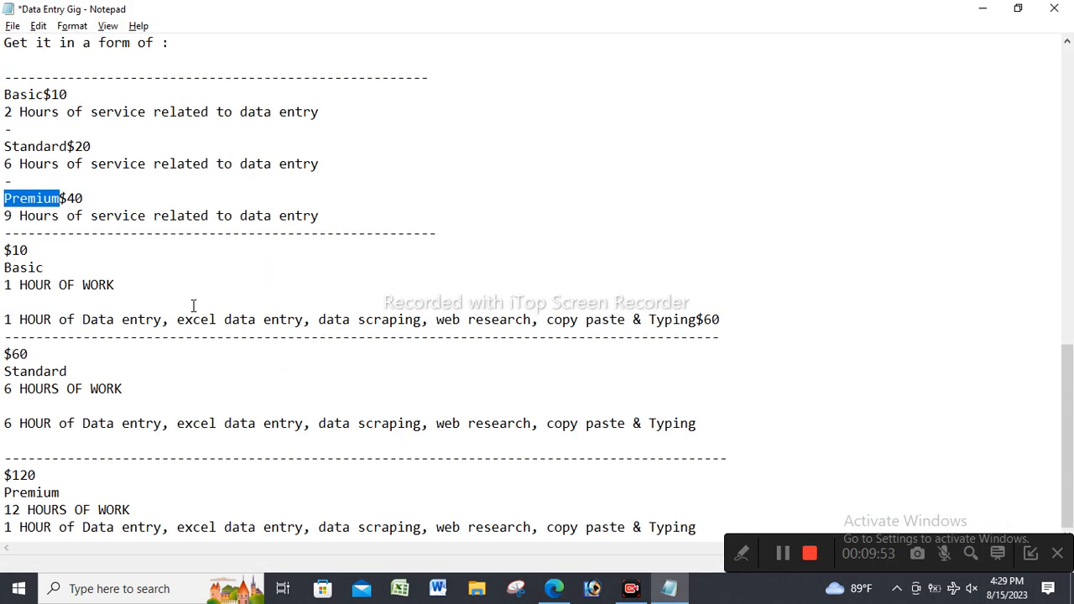
scroll(193, 306, "up", 13)
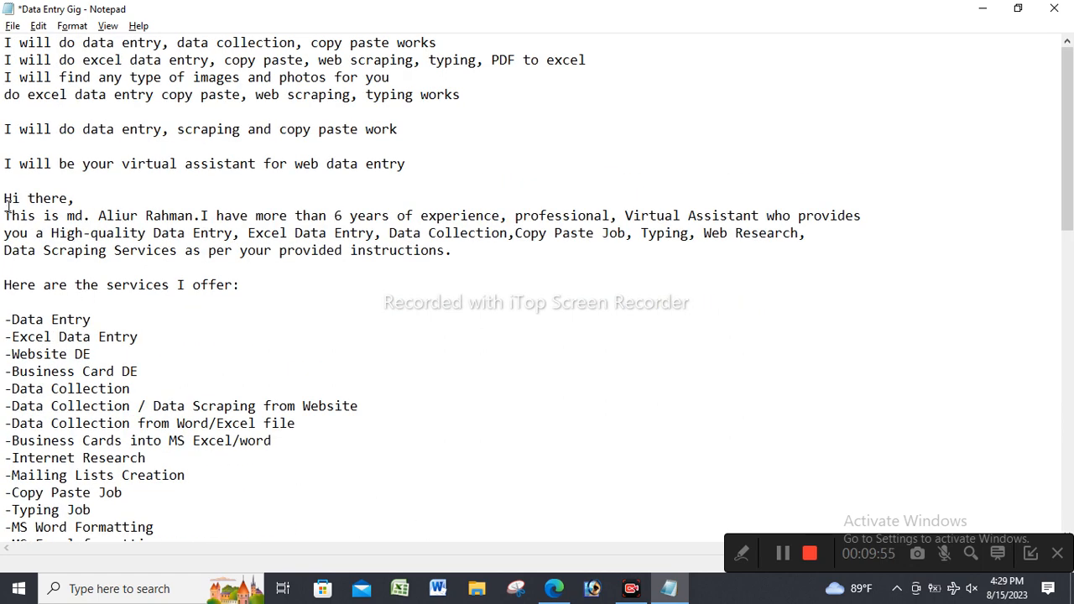
left_click_drag(3, 198, 190, 247)
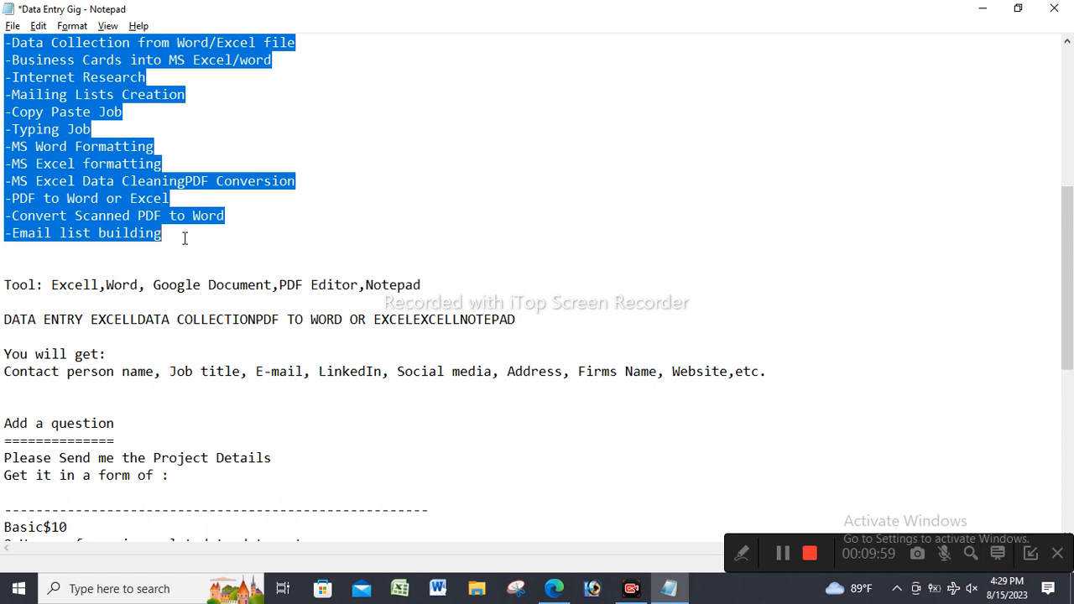
left_click(554, 588)
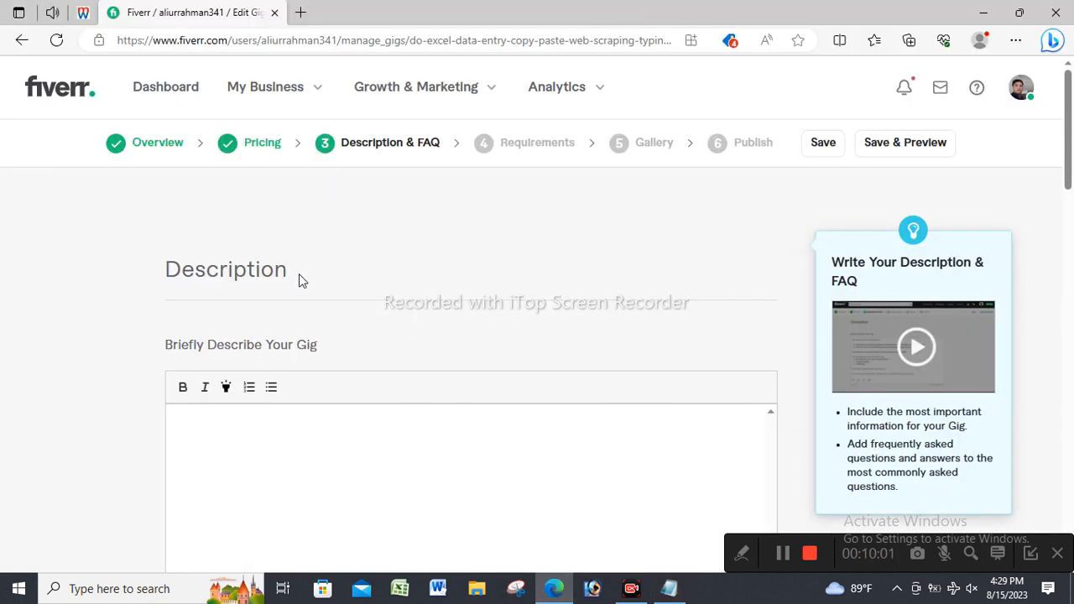
left_click(251, 438)
key("ctrl+v")
Join the description line starting "you a High-quality" onto the one ending "who provides", separated by a space
scroll(305, 485, "up", 10)
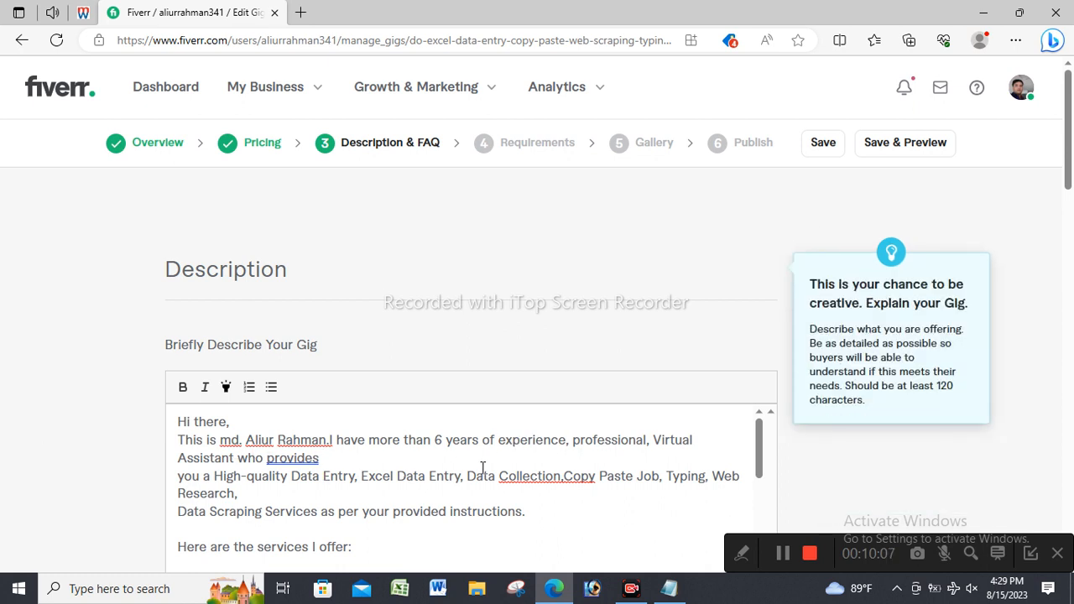
left_click(182, 453)
key("BackSpace")
key("BackSpace")
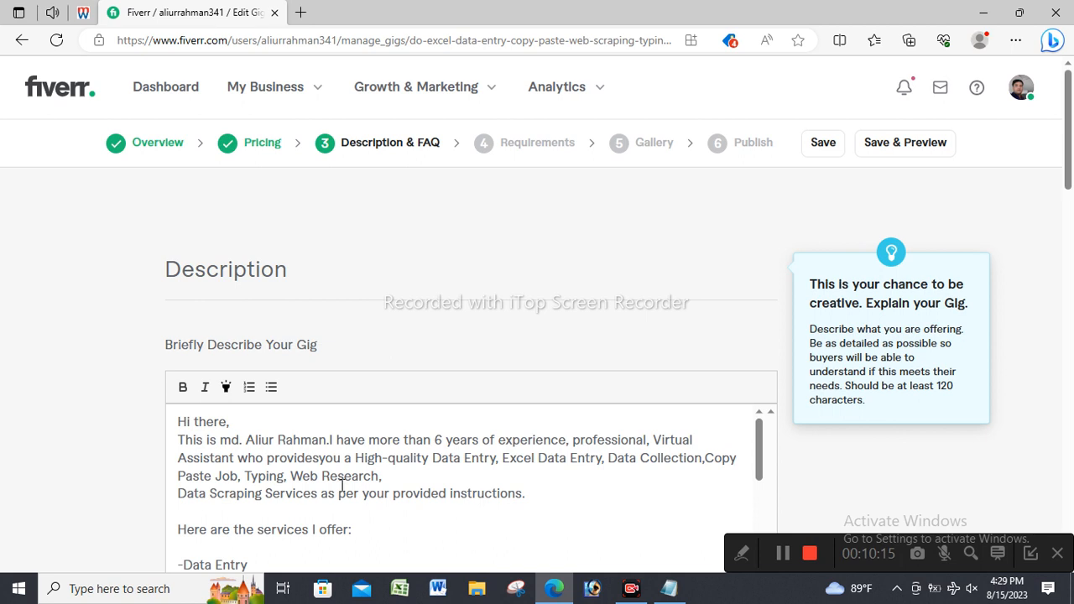
scroll(370, 450, "down", 1)
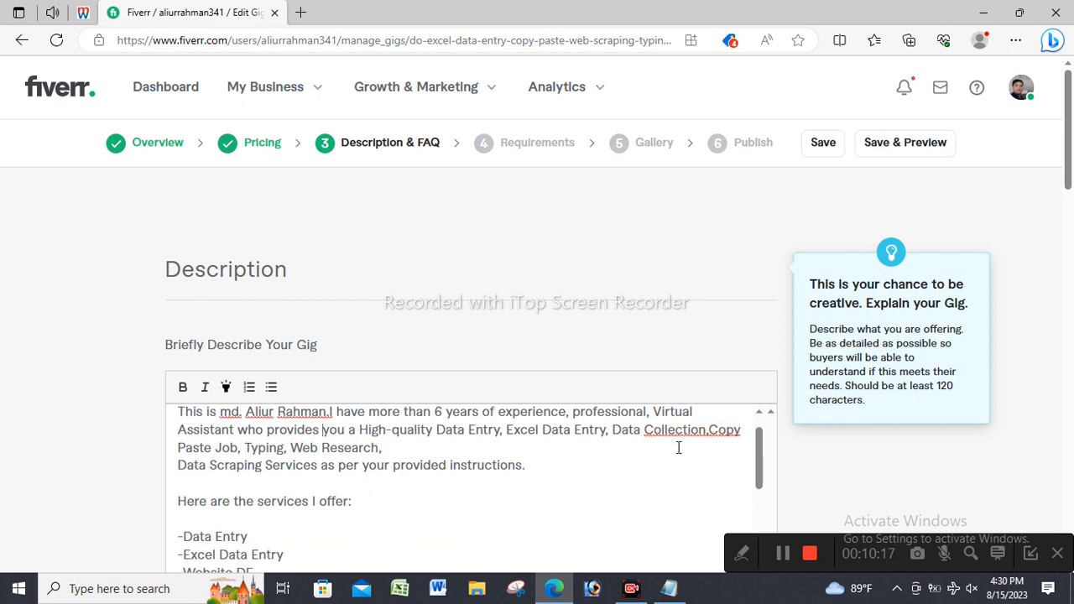
Insert the missing spaces in the description's intro between "Collection," and "Copy" and between the seller's name and "I have"
double_click(712, 434)
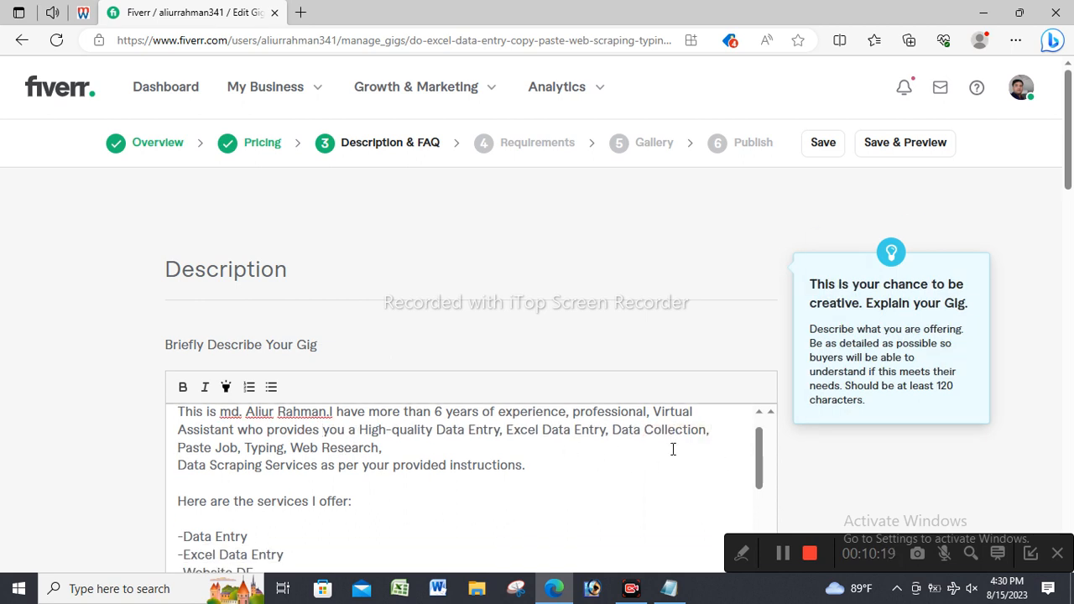
key("ctrl+z")
left_click(710, 434)
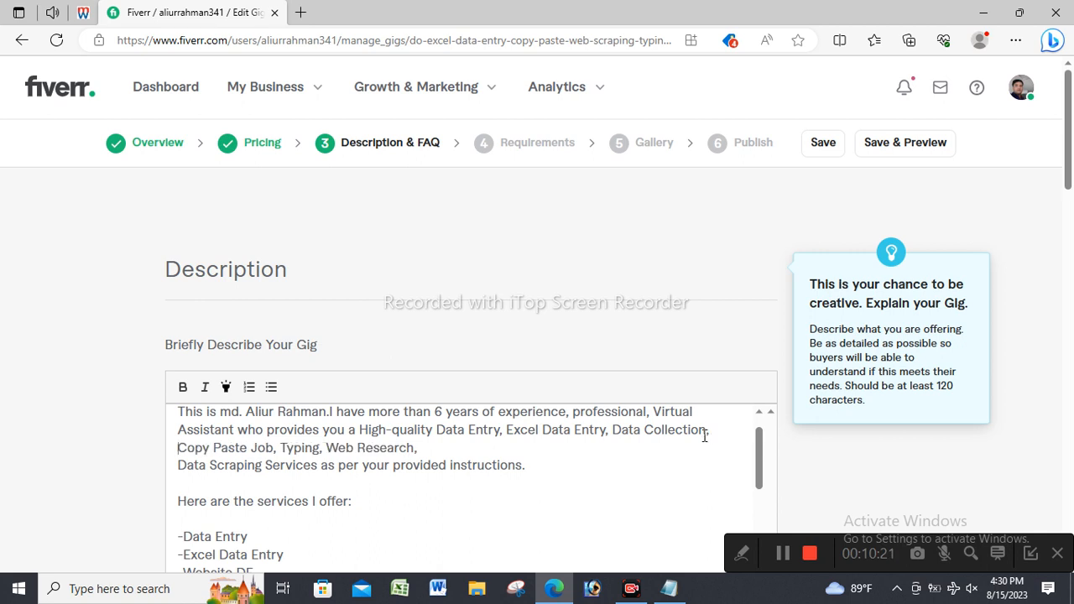
scroll(388, 424, "down", 1)
scroll(276, 472, "up", 2)
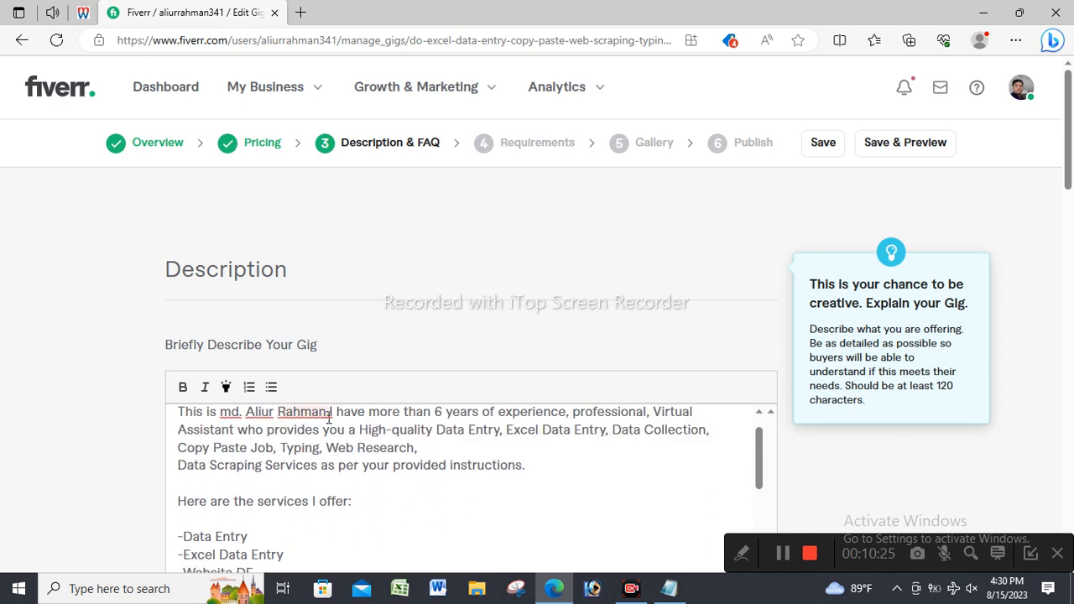
left_click(333, 414)
left_click(310, 475)
Join the "Data Scraping Services" line onto the one ending "Web Research," and correct the preceding words to "Collection, Copy"
scroll(381, 448, "down", 2)
scroll(216, 492, "up", 3)
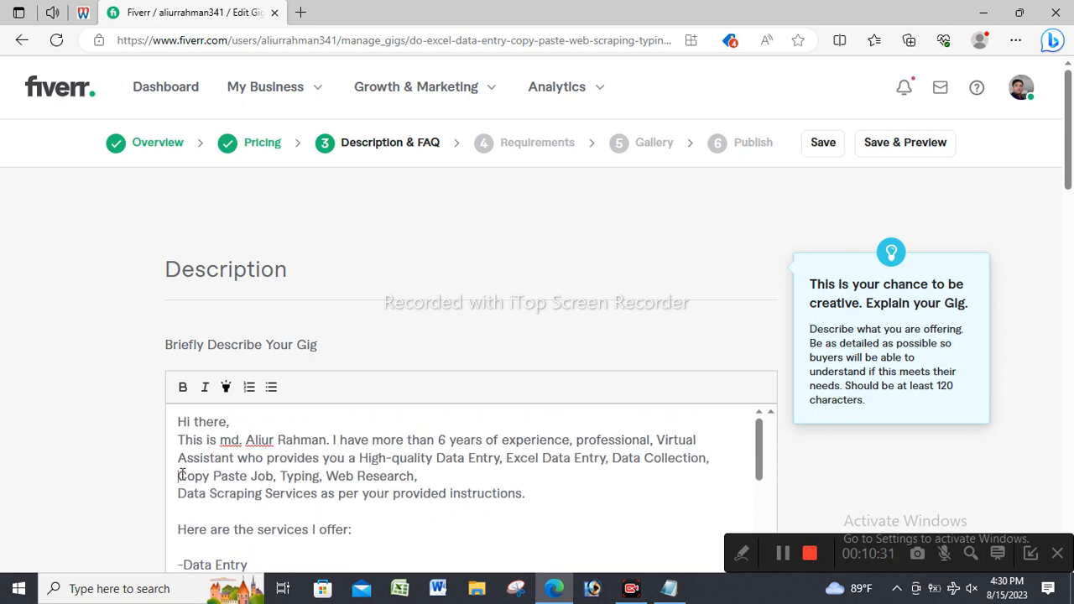
key("BackSpace")
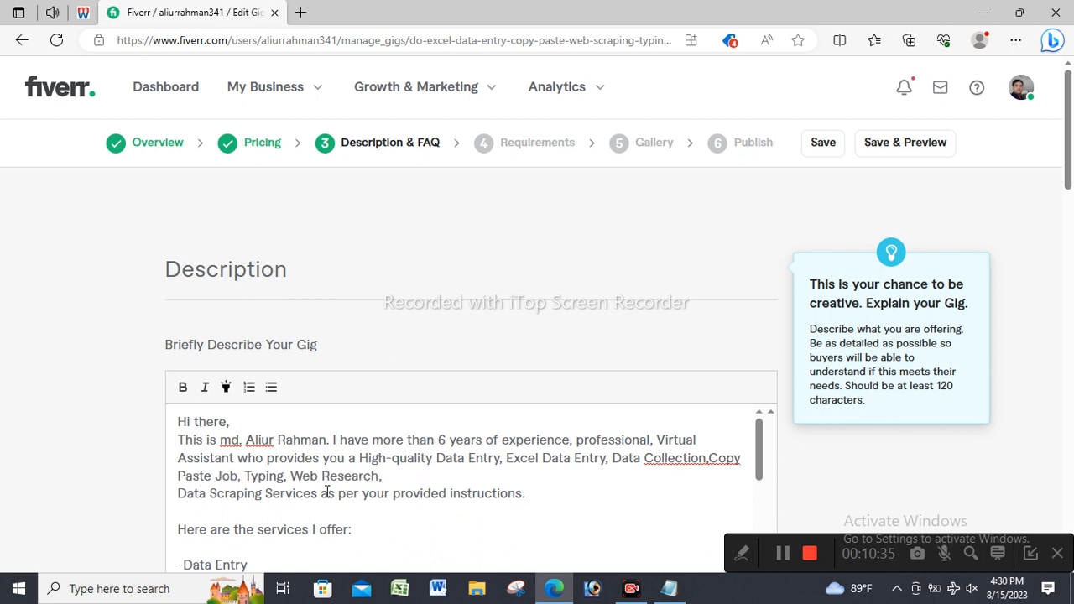
key("BackSpace")
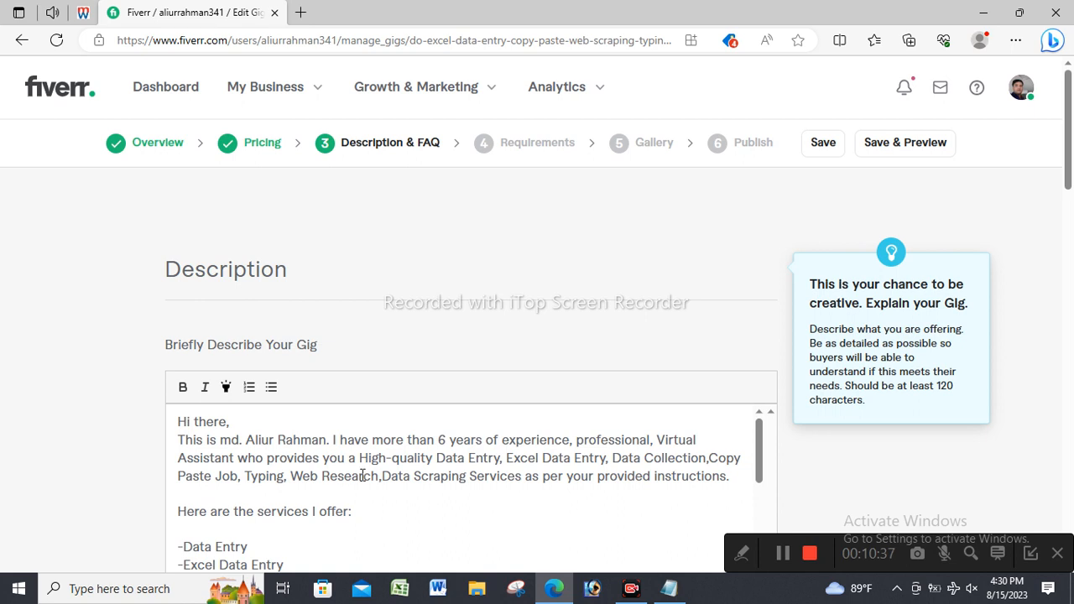
right_click(680, 468)
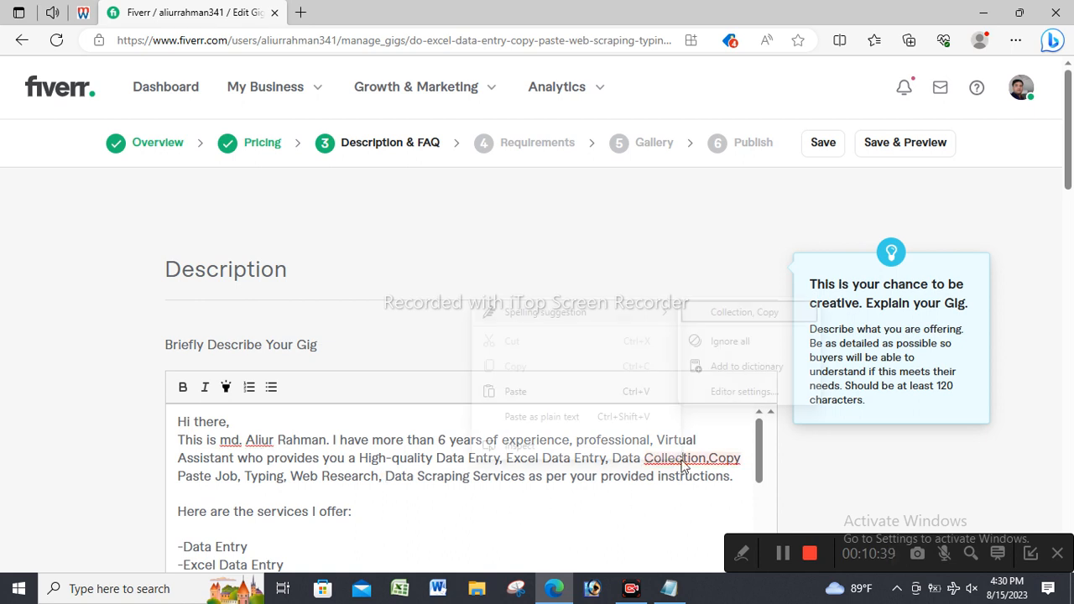
mouse_move(654, 312)
left_click(744, 312)
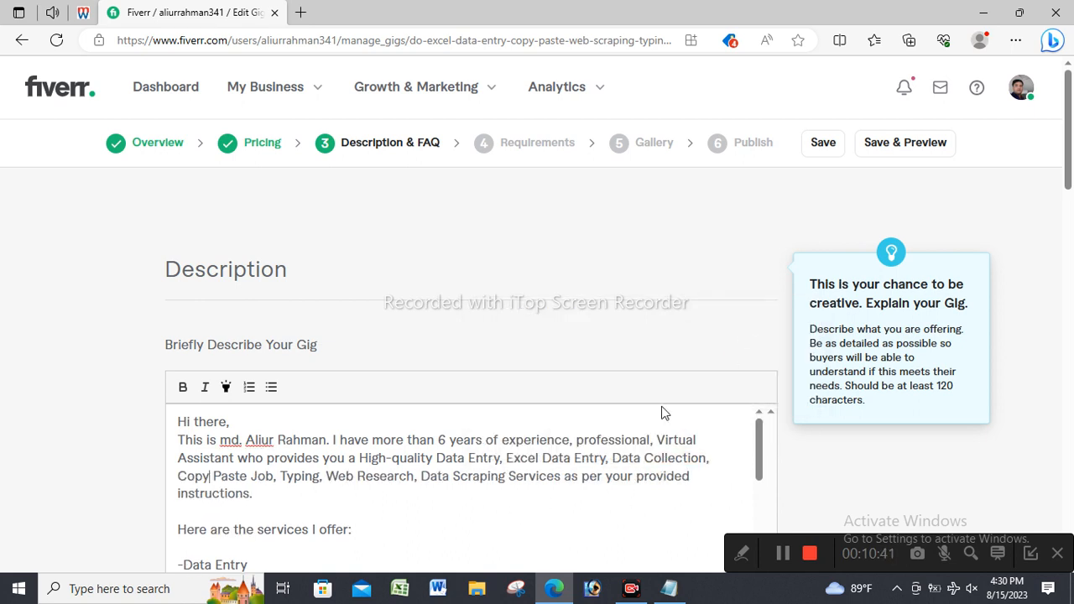
Correct "CleaningPDF" to "Cleaning PDF" in the description's list of services
scroll(288, 460, "down", 10)
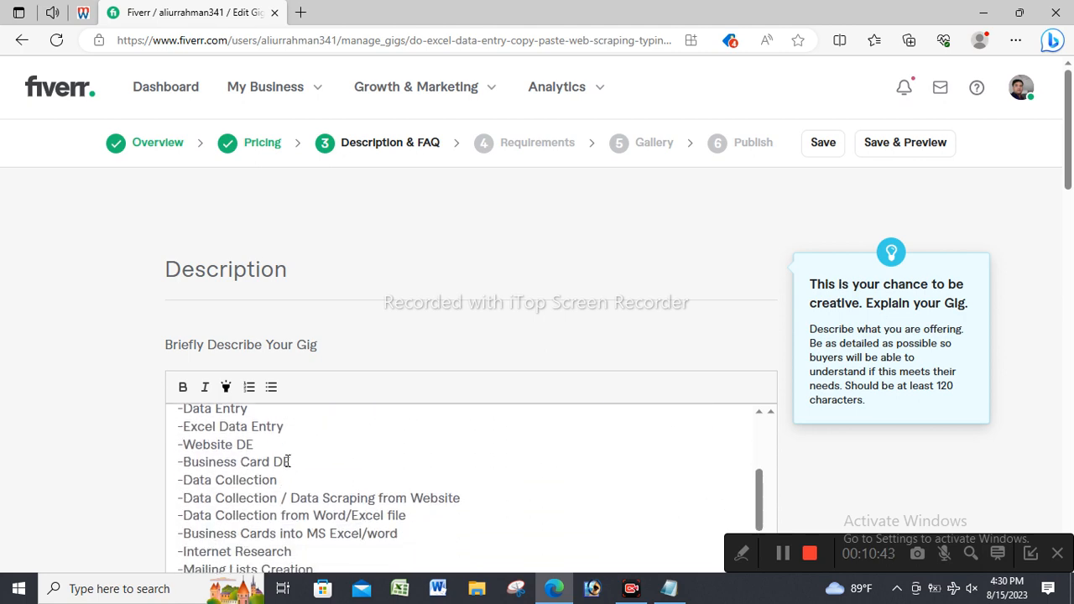
scroll(335, 464, "up", 3)
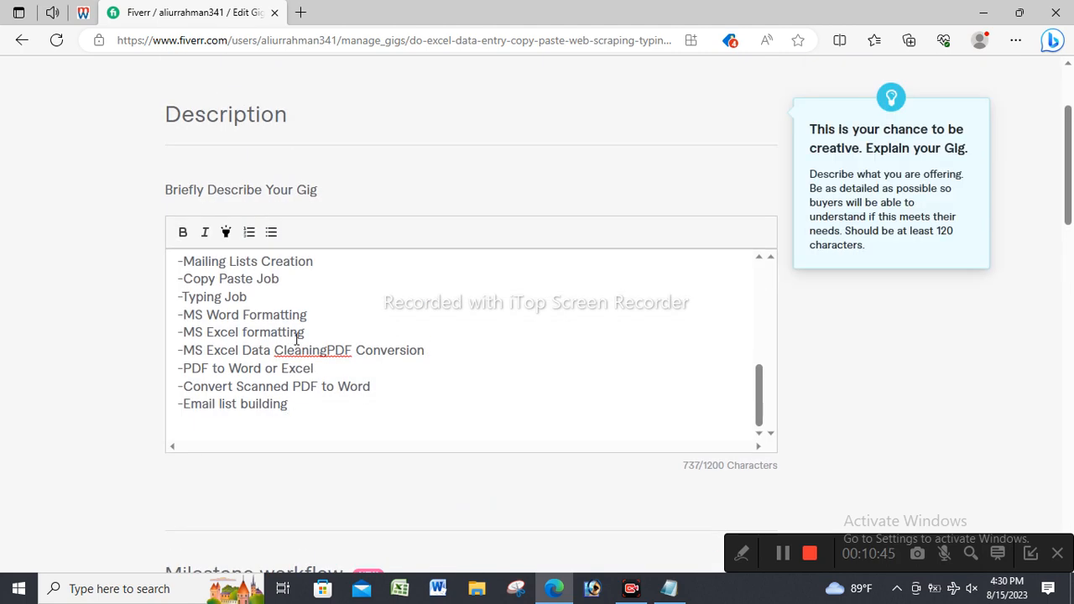
right_click(309, 352)
mouse_move(315, 357)
left_click(522, 361)
left_click(326, 351)
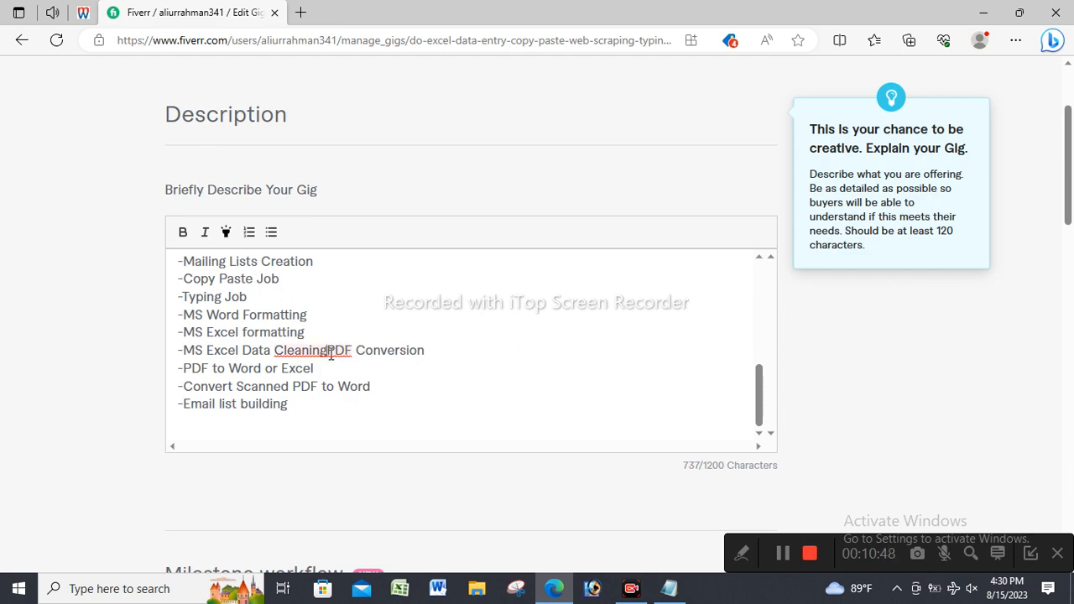
left_click(478, 346)
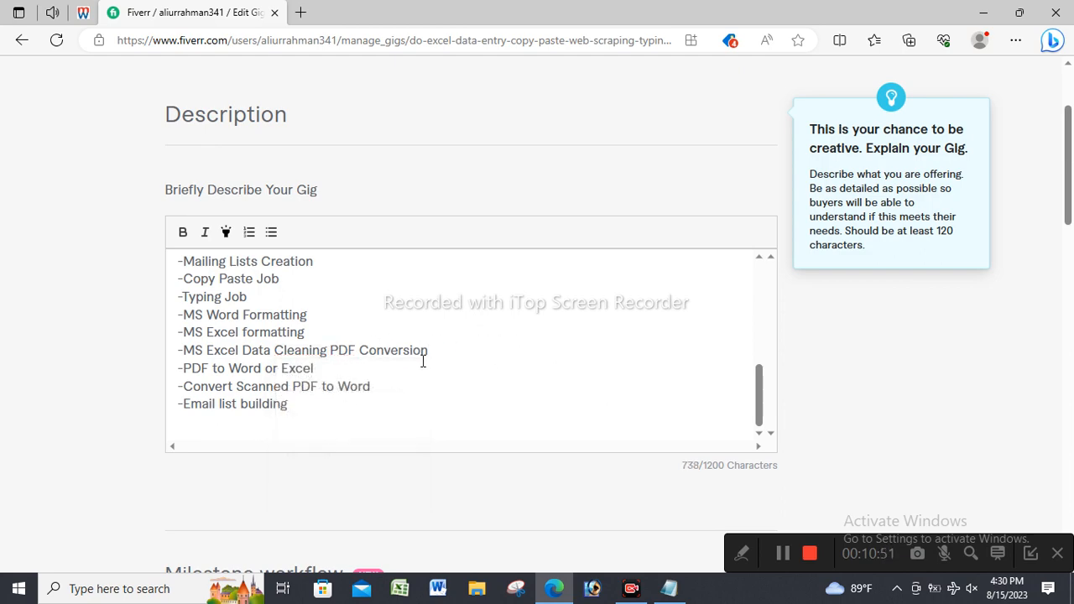
scroll(755, 411, "down", 3)
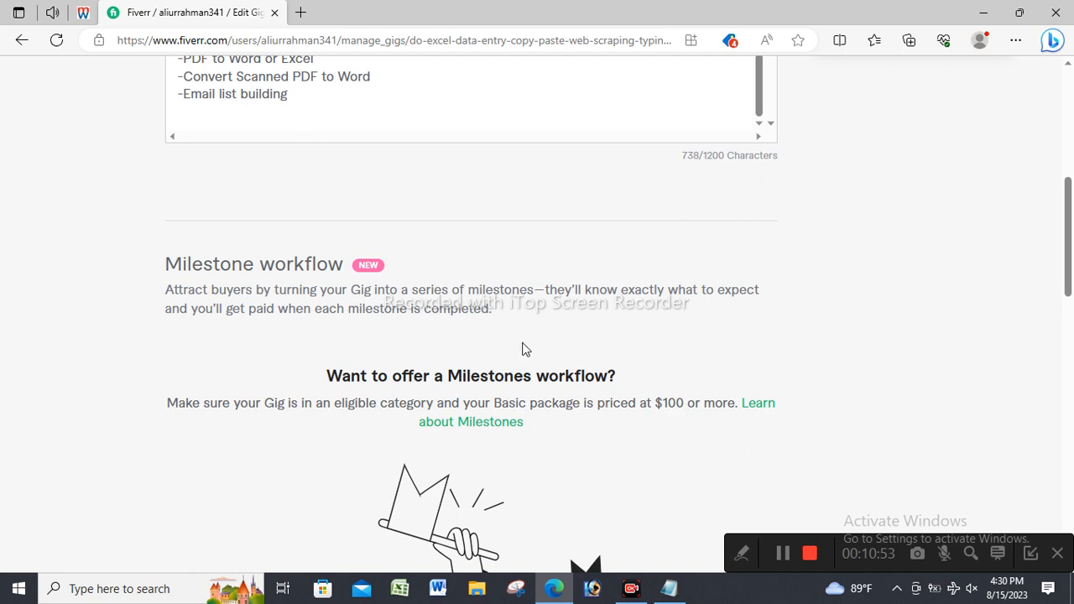
scroll(521, 348, "up", 5)
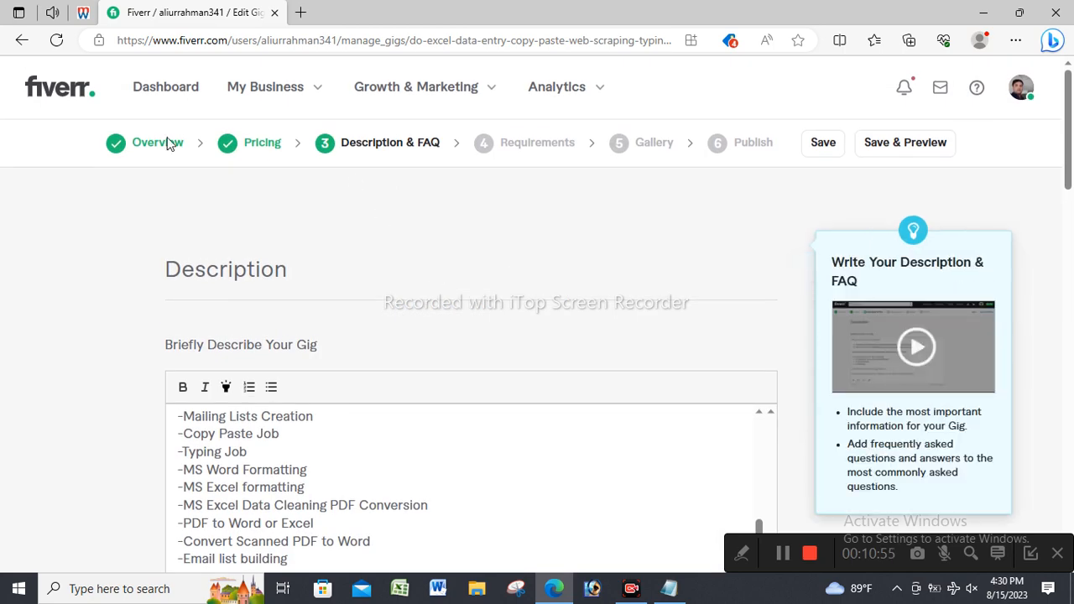
scroll(604, 243, "down", 3)
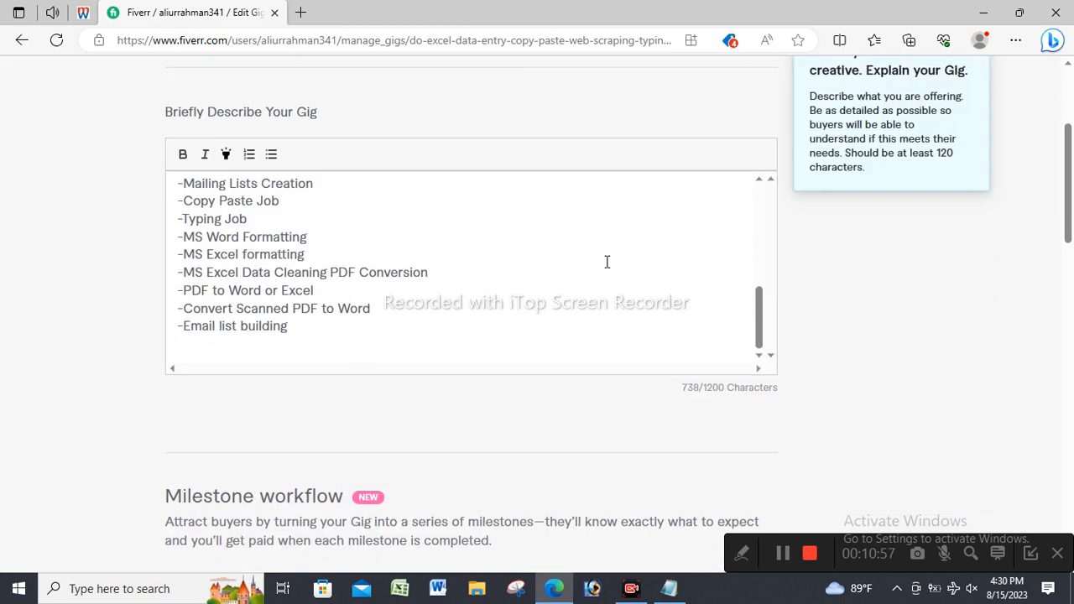
scroll(408, 364, "up", 3)
scroll(805, 288, "down", 10)
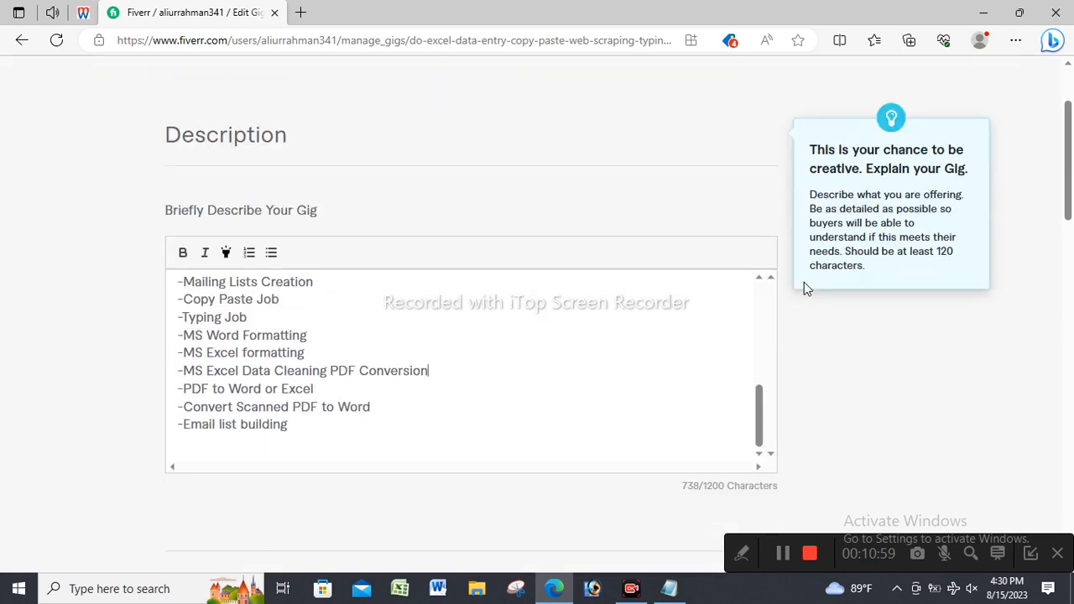
scroll(722, 404, "up", 2)
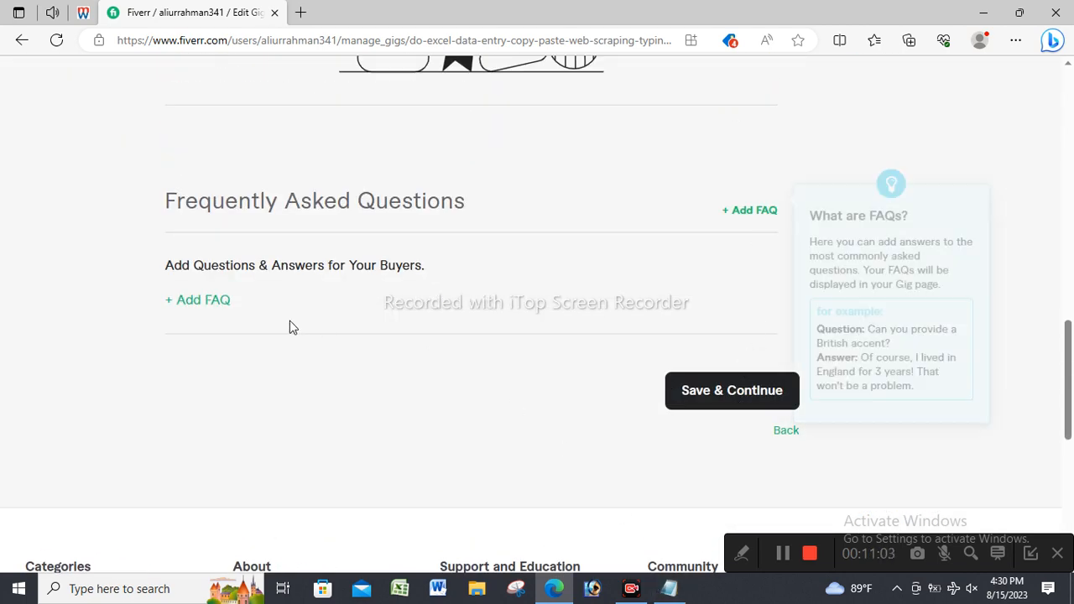
Start a new FAQ entry and copy the line "Please Send me the Project Details" from the Notepad notes
left_click(668, 588)
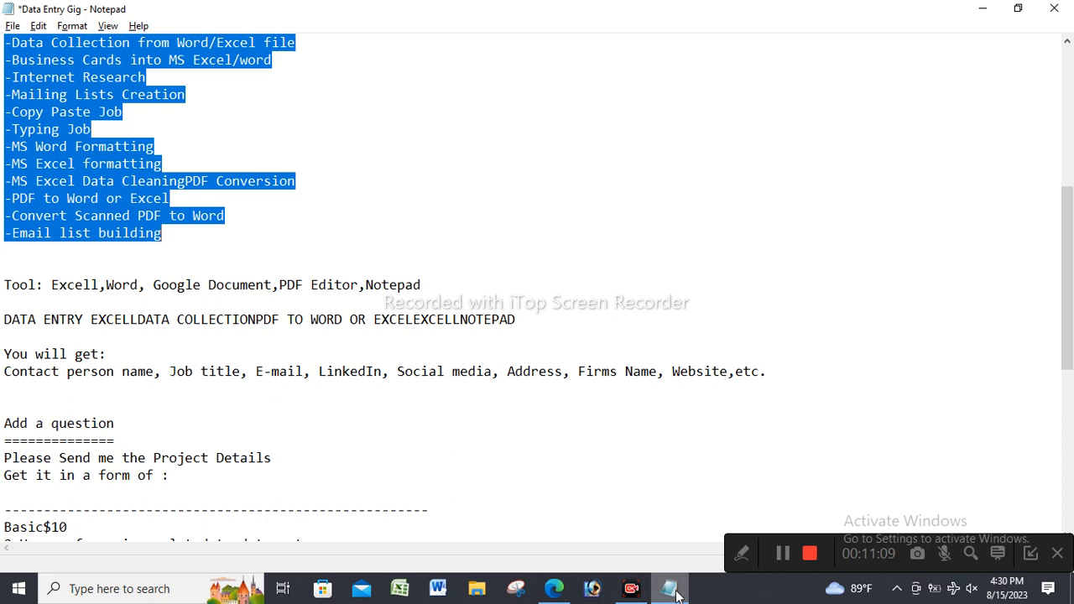
left_click(554, 588)
left_click(178, 302)
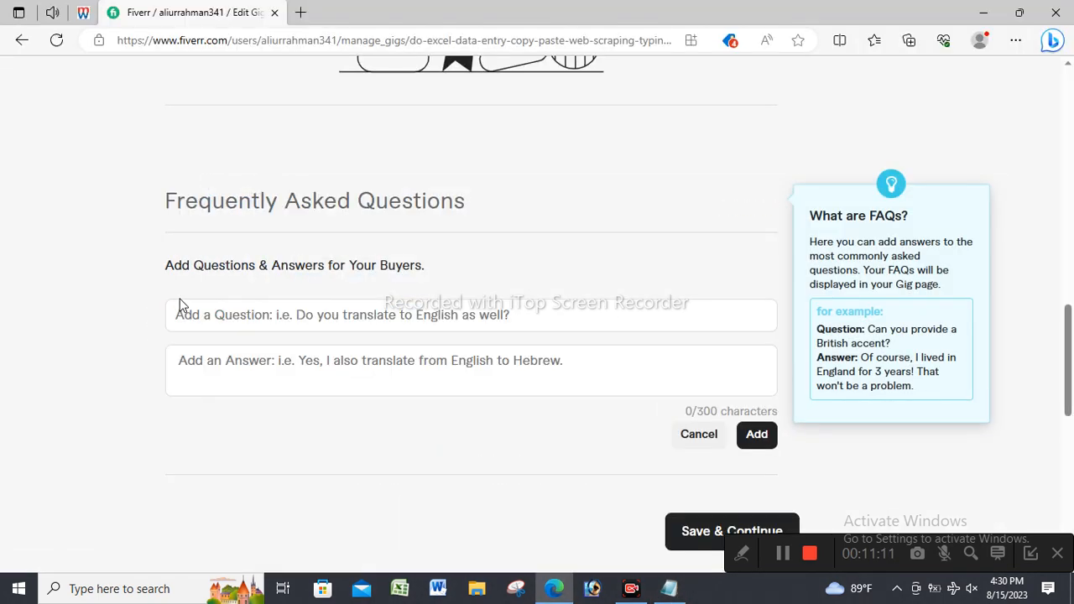
left_click(321, 308)
left_click(668, 588)
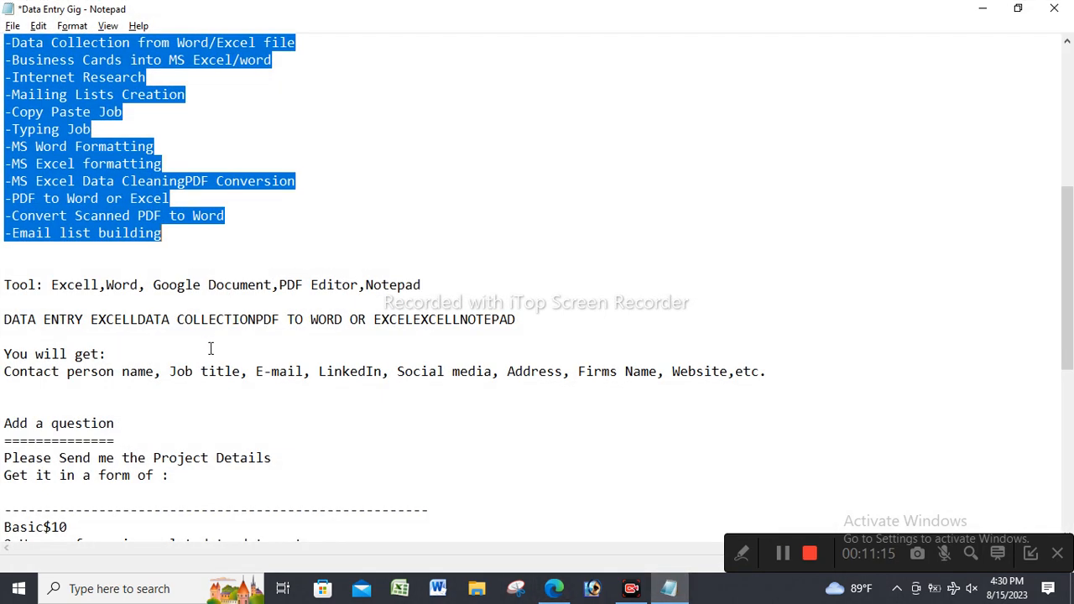
left_click_drag(283, 458, 3, 457)
key("ctrl+c")
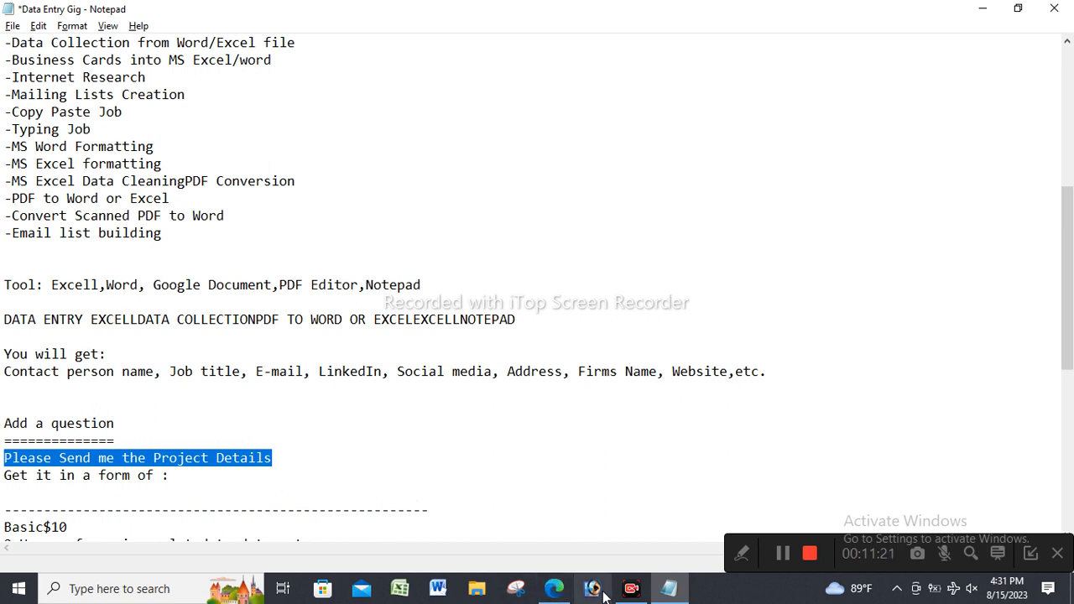
Paste "Please Send me the Project Details" as the question of the new FAQ entry
left_click(554, 588)
key("ctrl+v")
left_click(79, 298)
left_click(492, 361)
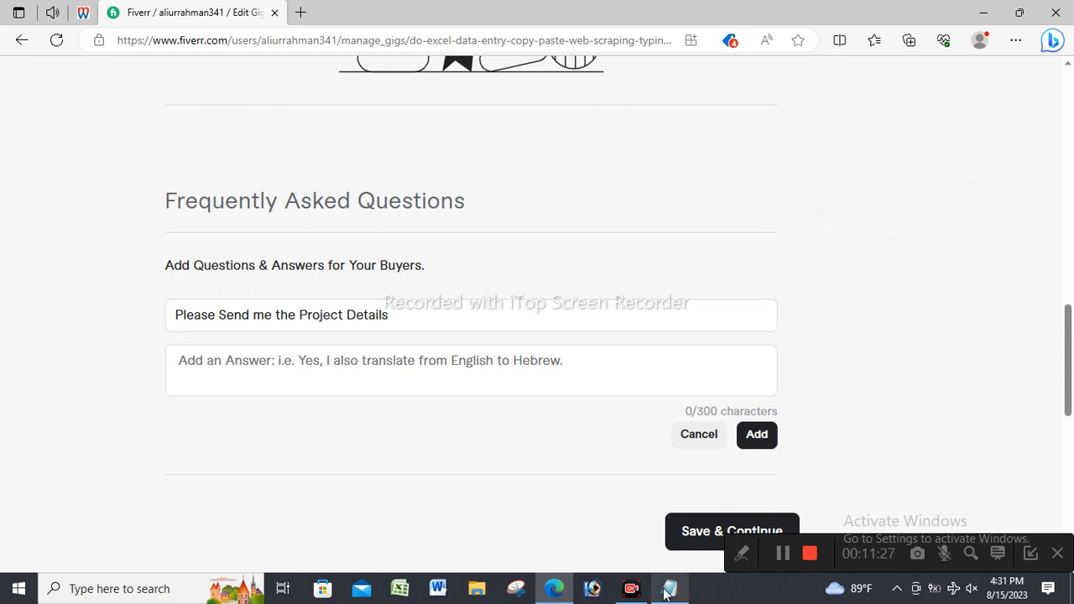
left_click(331, 367)
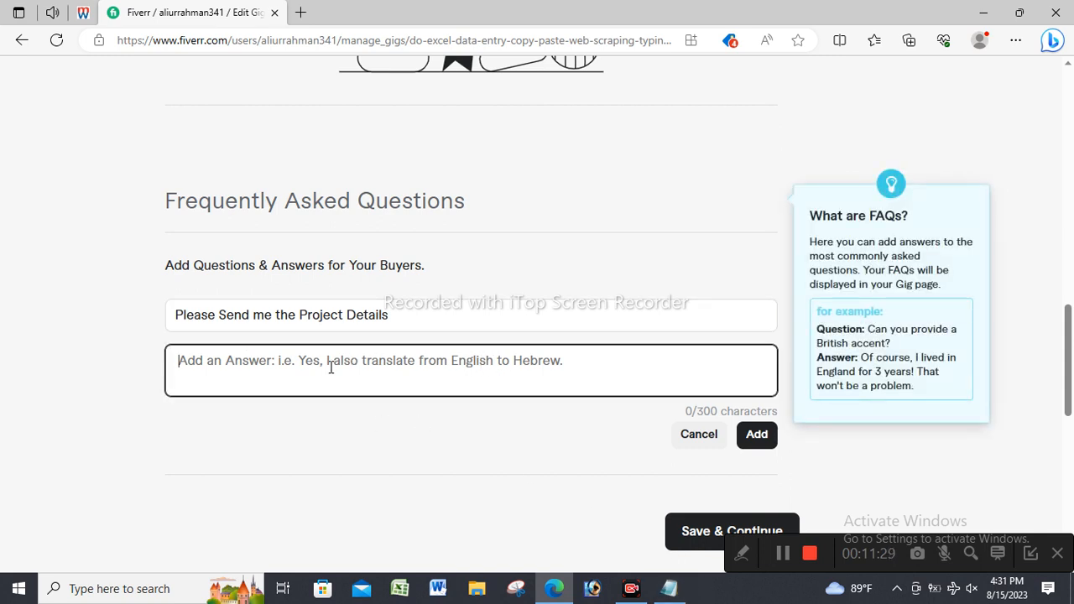
scroll(334, 386, "up", 2)
scroll(336, 412, "down", 1)
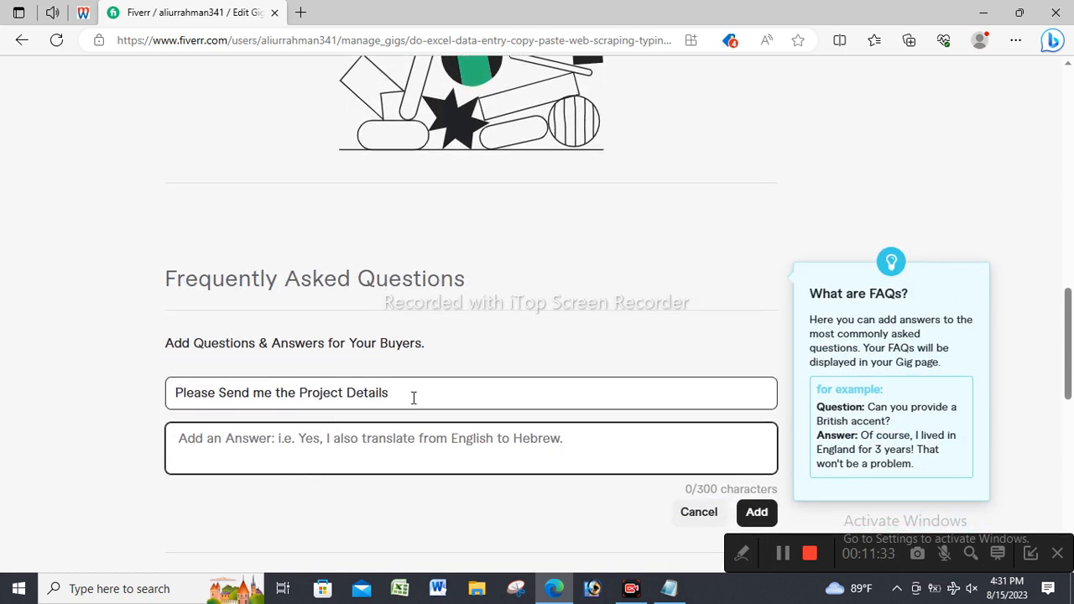
scroll(437, 453, "down", 1)
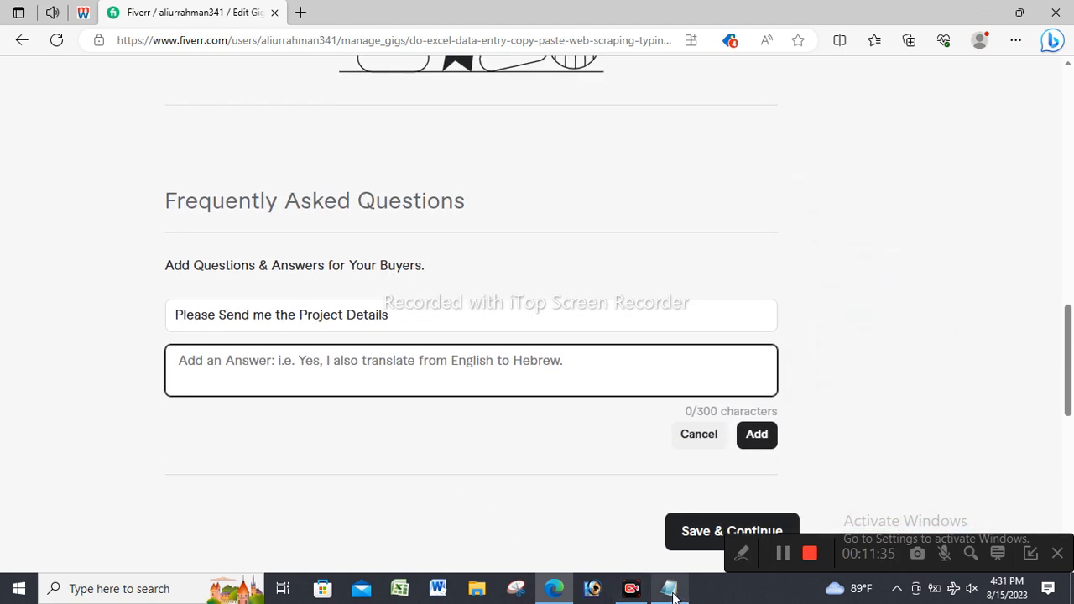
Check the Notepad notes under "Add a question" and discard the FAQ entry
left_click(671, 591)
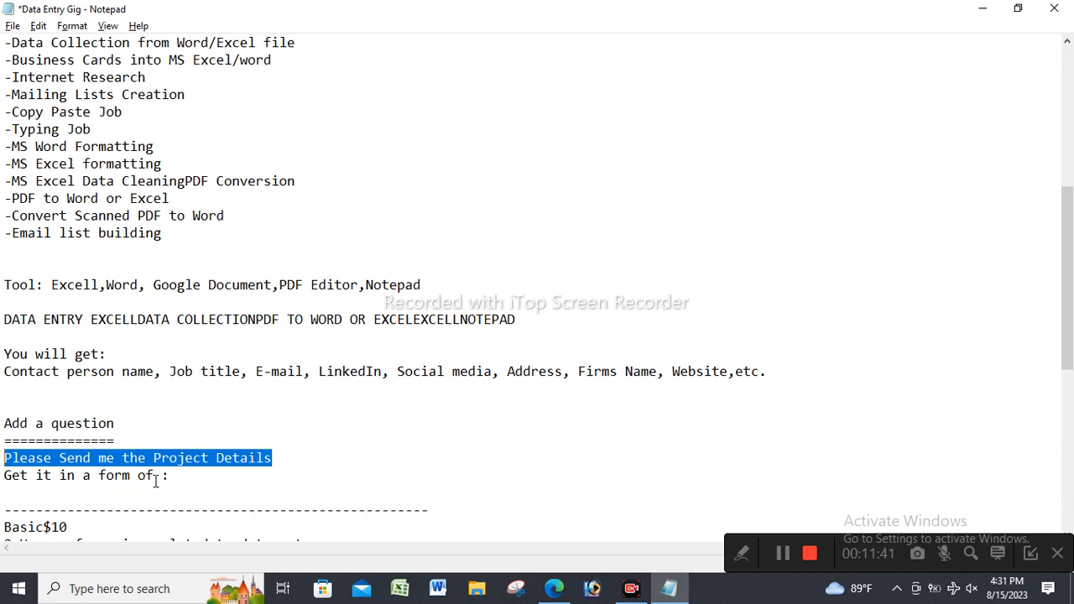
scroll(194, 458, "down", 2)
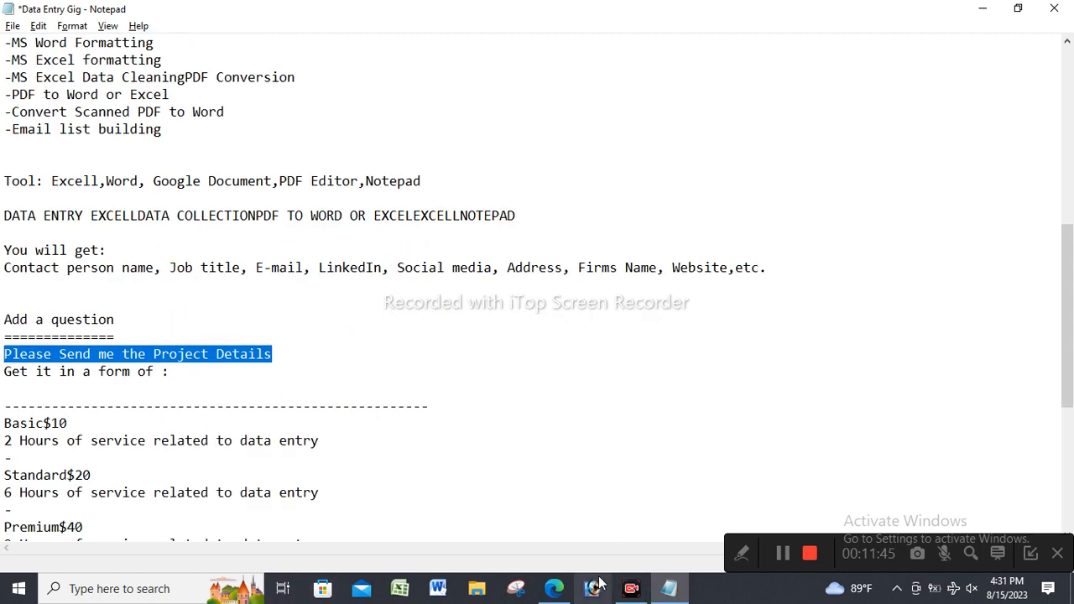
left_click(554, 588)
scroll(453, 358, "down", 1)
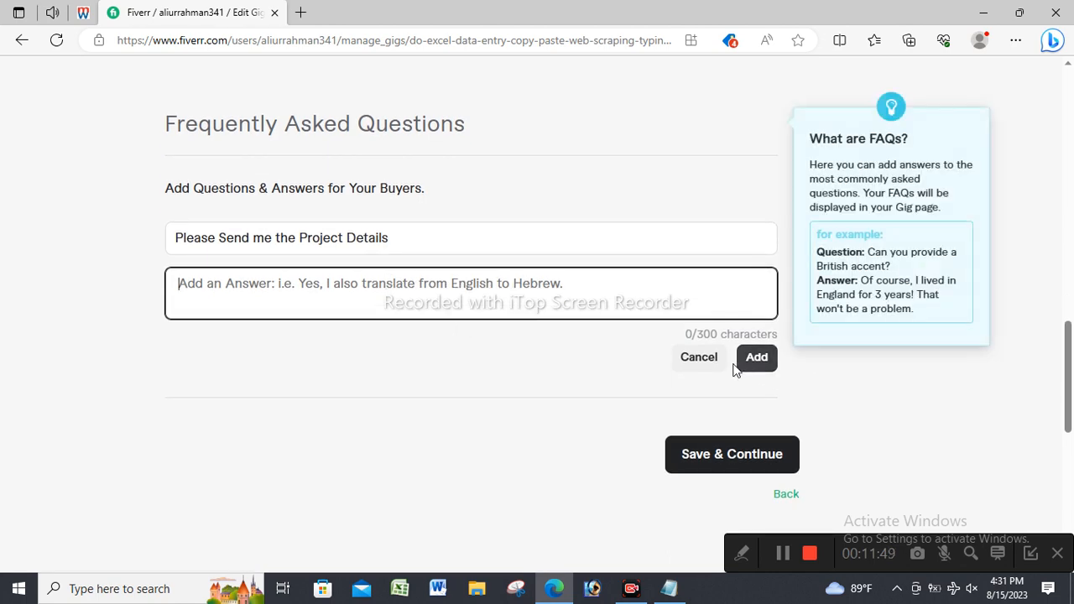
left_click(706, 359)
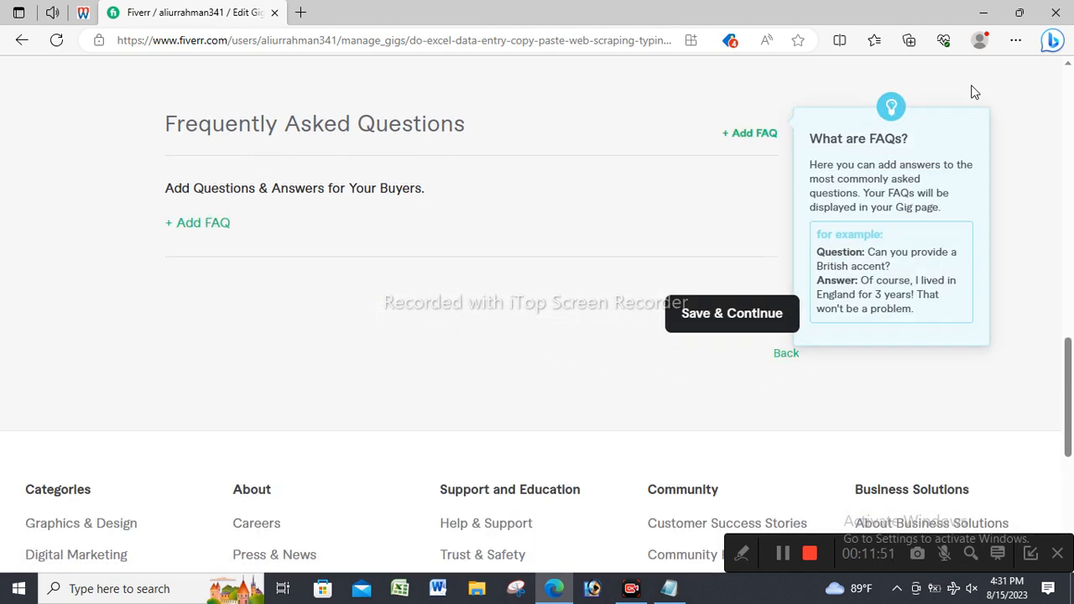
scroll(399, 257, "up", 2)
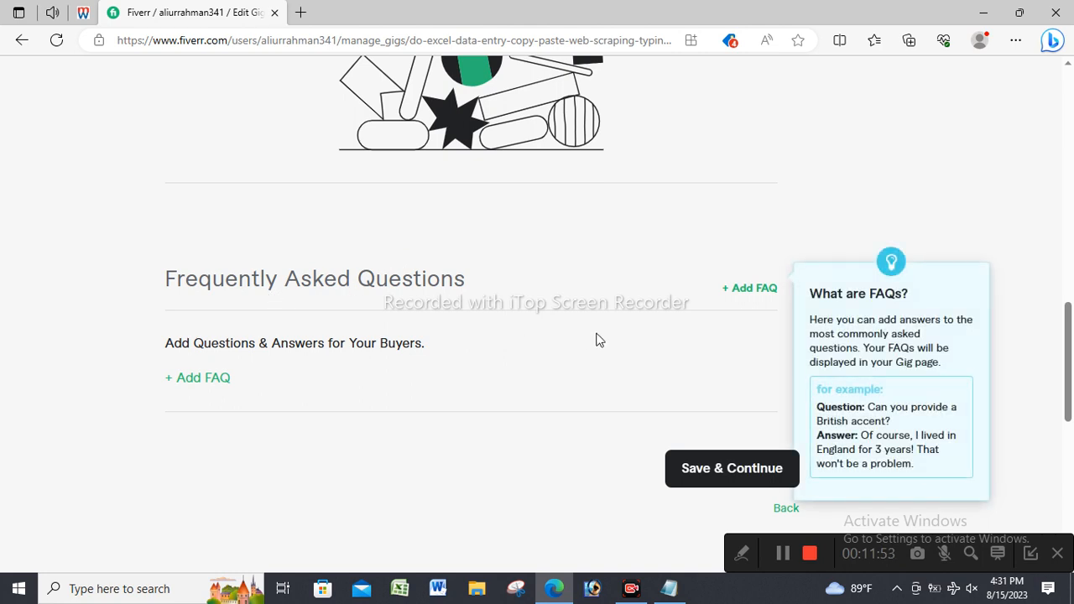
scroll(738, 395, "down", 1)
left_click(744, 212)
left_click(301, 381)
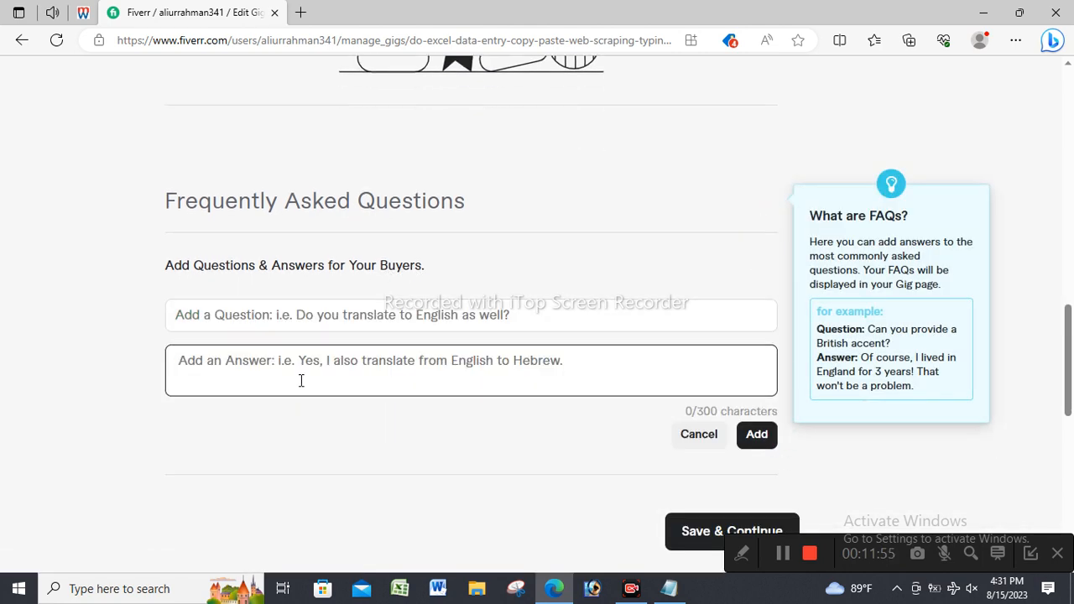
left_click(202, 367)
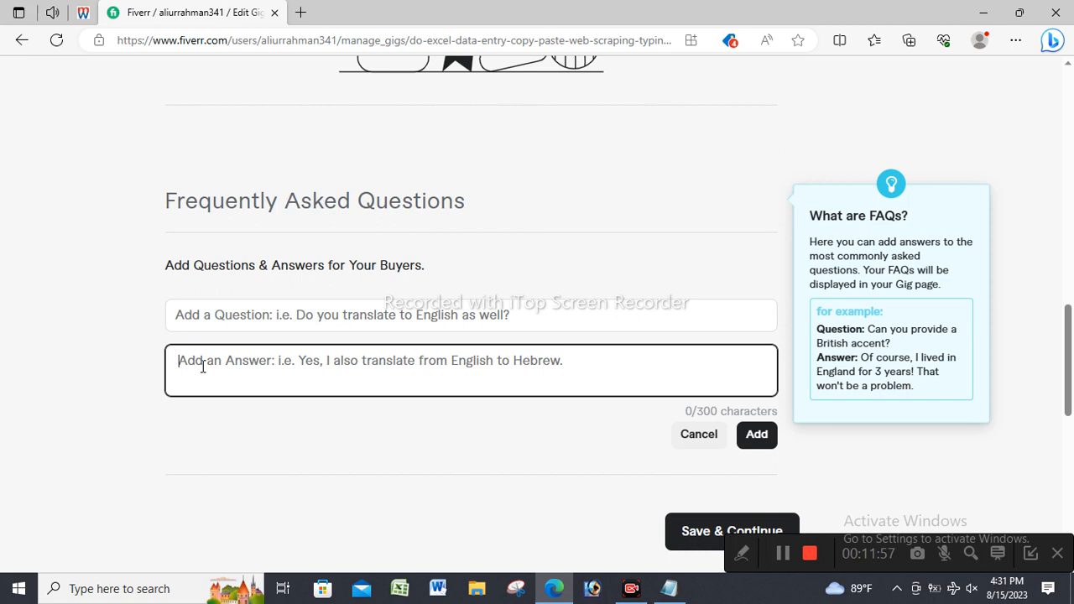
left_click(705, 435)
Save the Description & FAQ page without any FAQ entry and continue to the gig's requirements
scroll(612, 345, "down", 1)
left_click(760, 331)
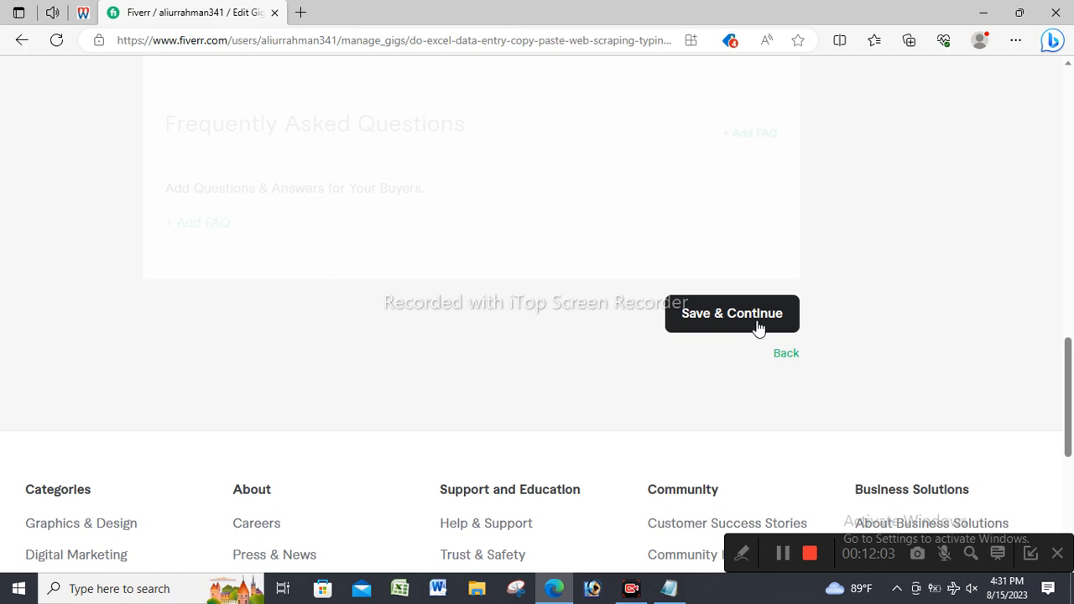
Start a new question for buyers on the requirements page with the copied text "Please Send me the Project Details"
scroll(481, 374, "down", 3)
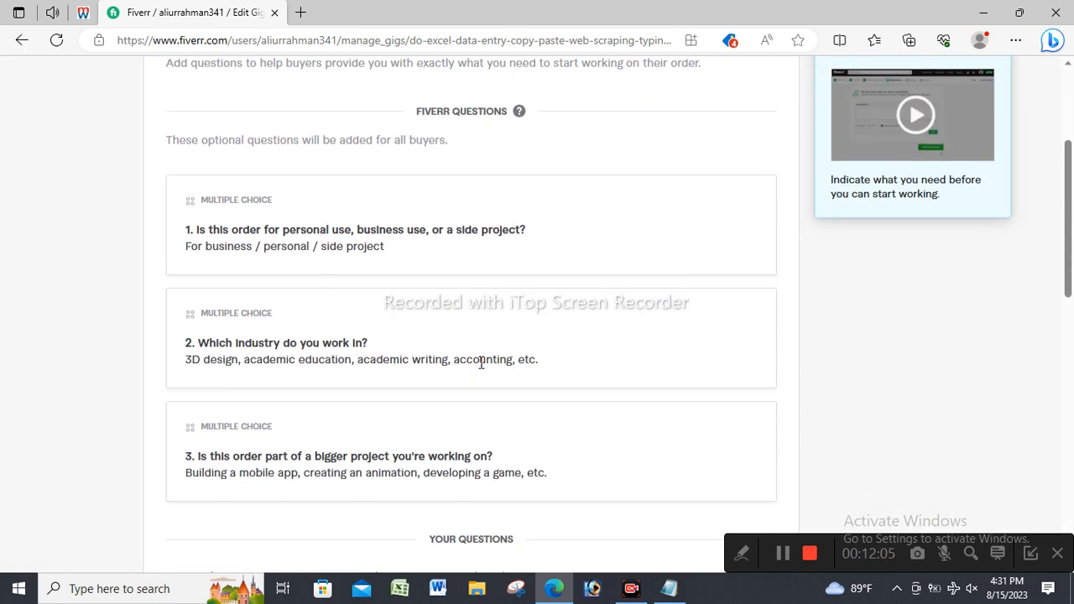
scroll(481, 363, "down", 4)
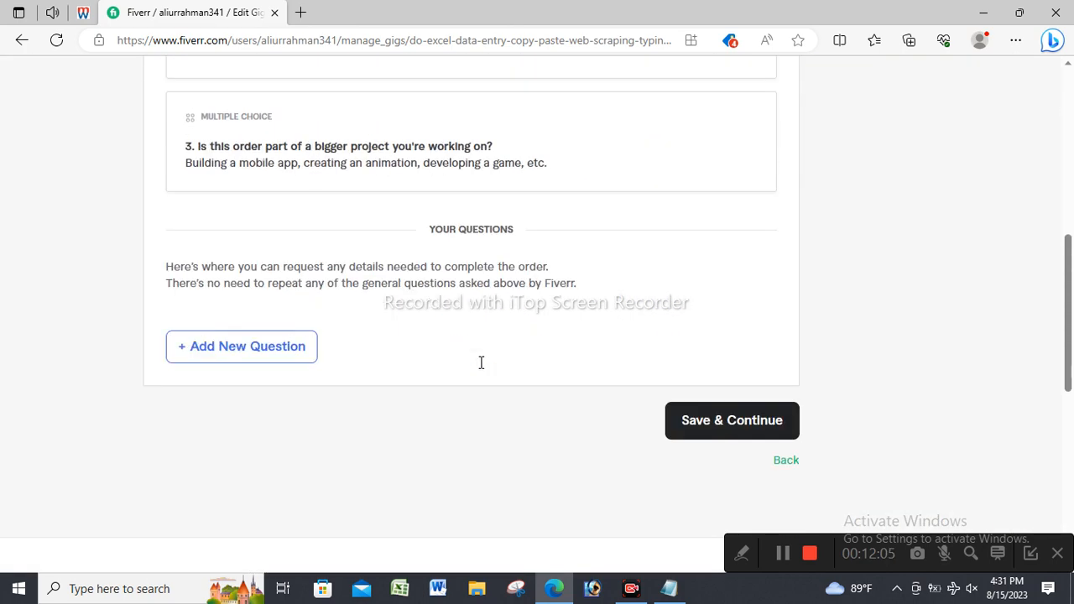
left_click(266, 356)
scroll(283, 378, "down", 1)
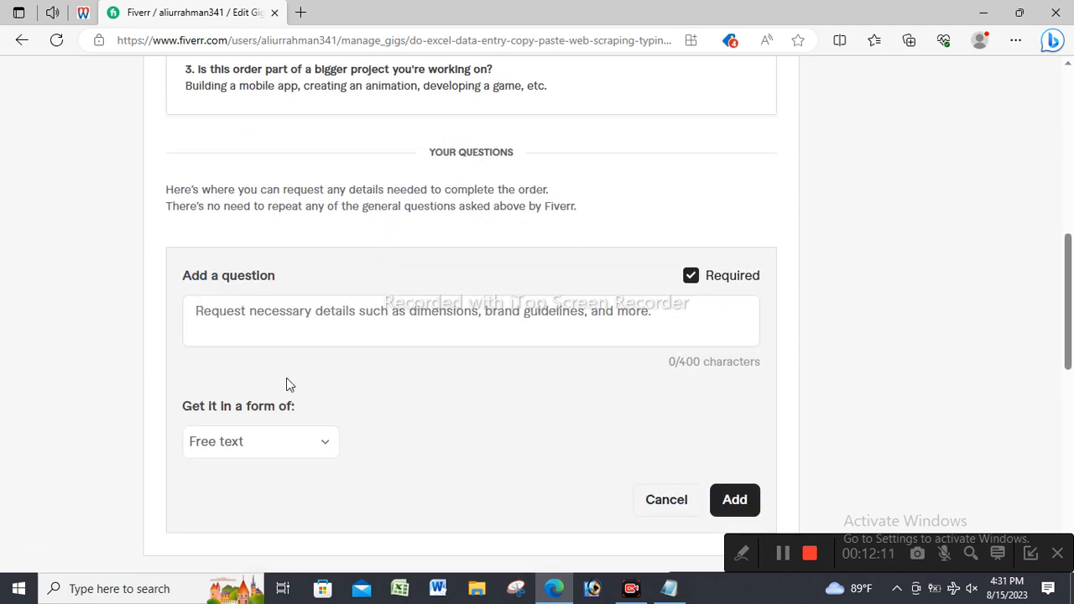
left_click(670, 588)
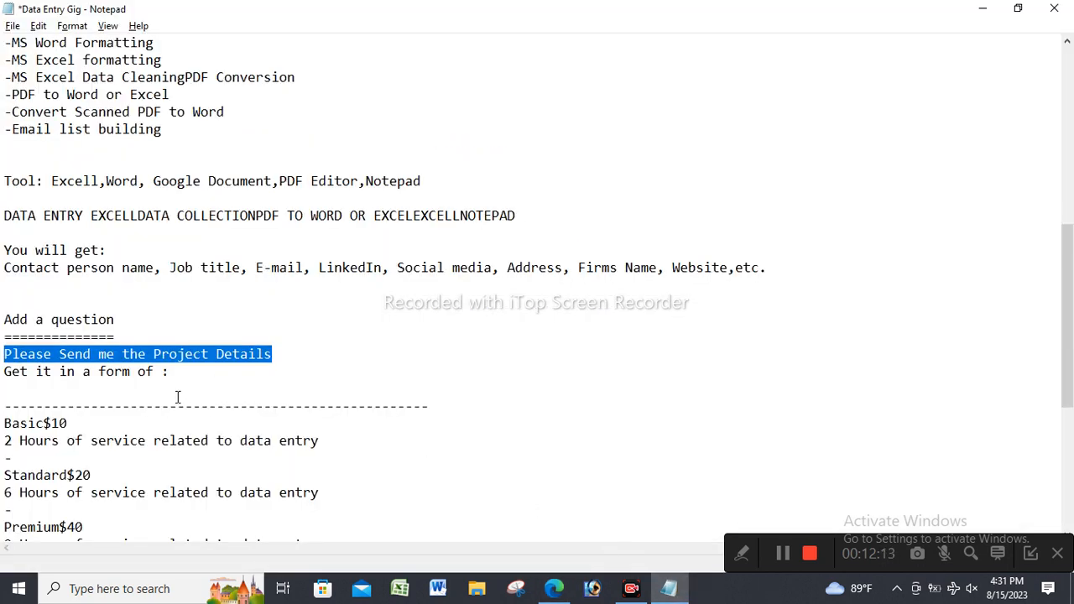
left_click(554, 588)
left_click(216, 311)
key("ctrl+v")
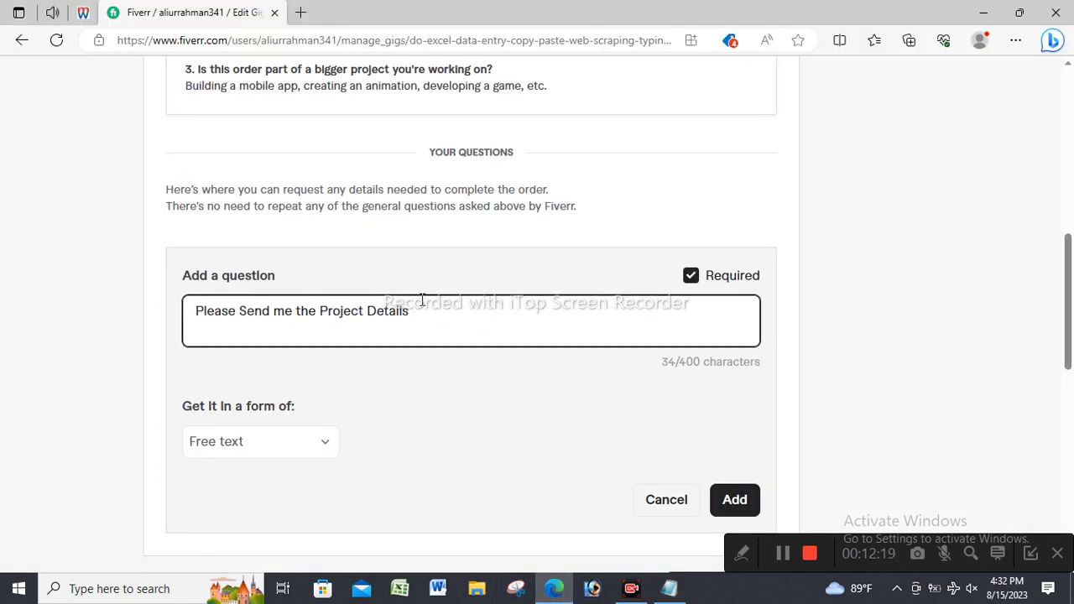
Set the question's answer form to Attachment and add the question to the requirements
left_click(266, 445)
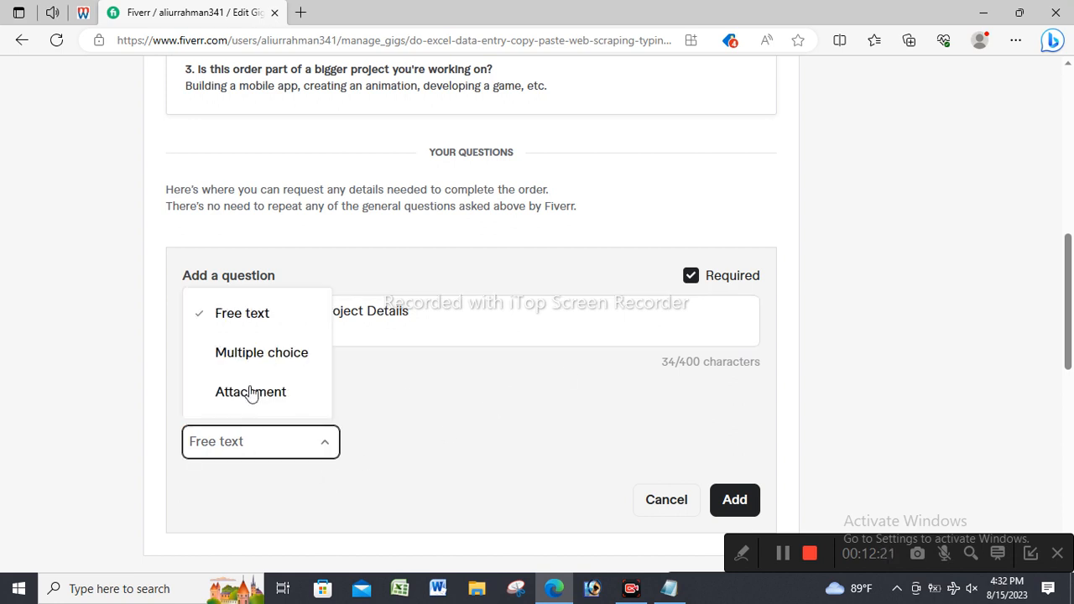
left_click(250, 392)
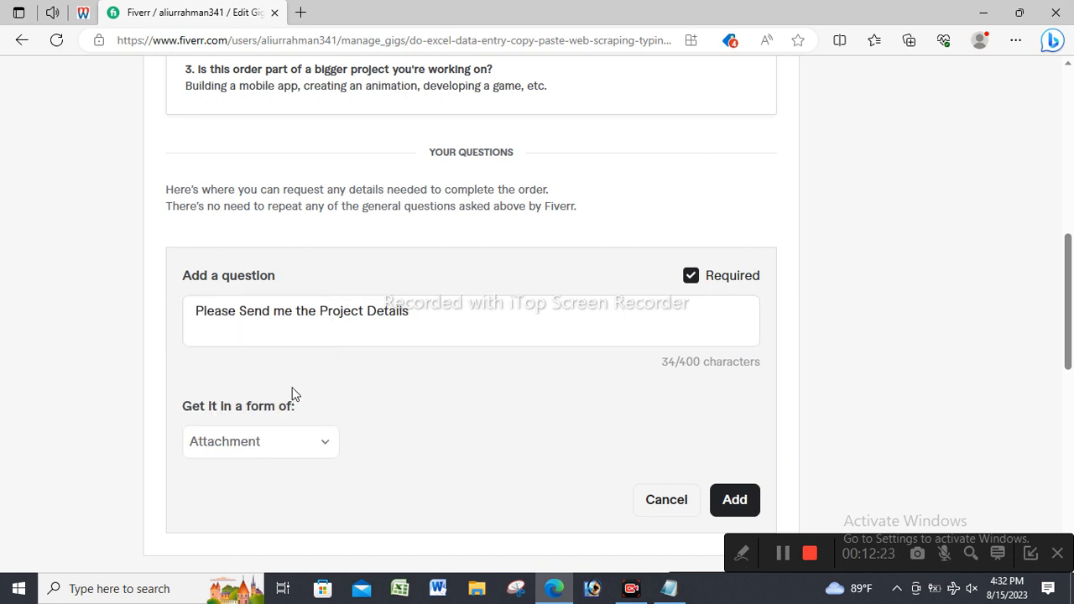
left_click(669, 588)
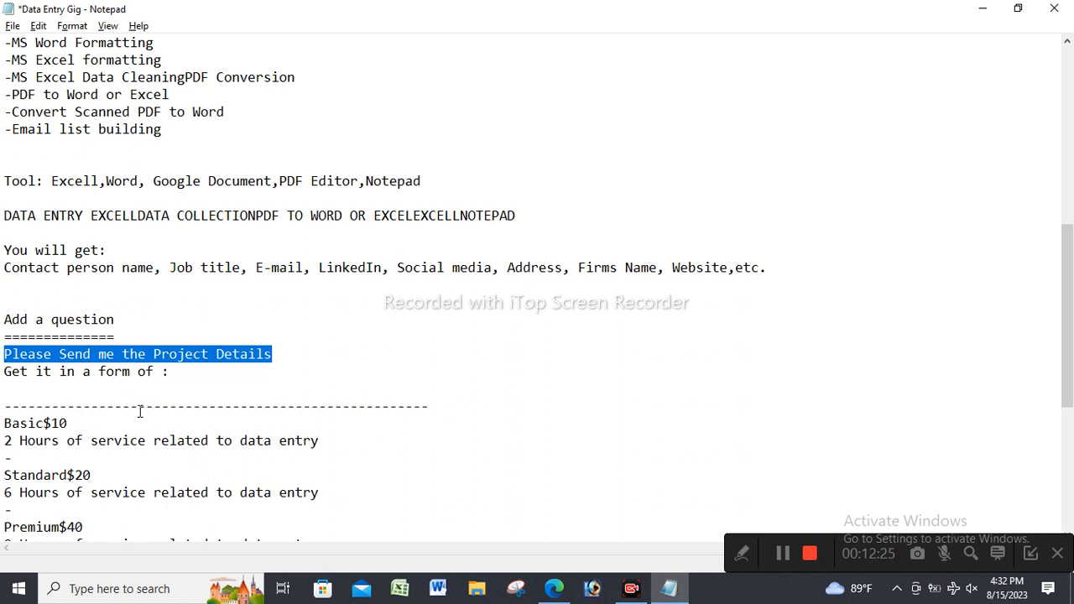
mouse_move(553, 587)
left_click(516, 556)
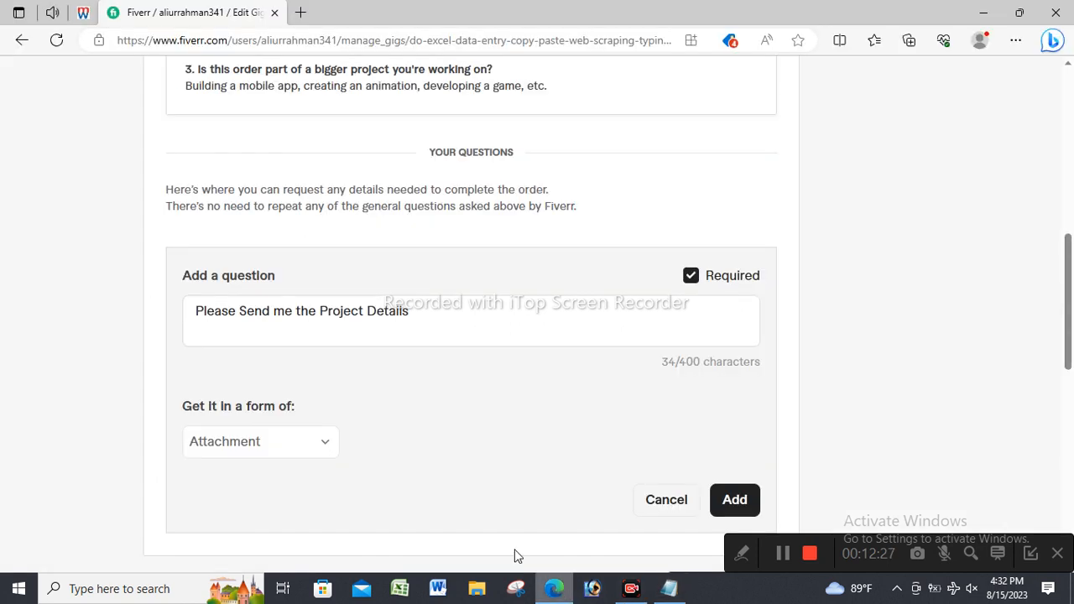
scroll(522, 400, "down", 2)
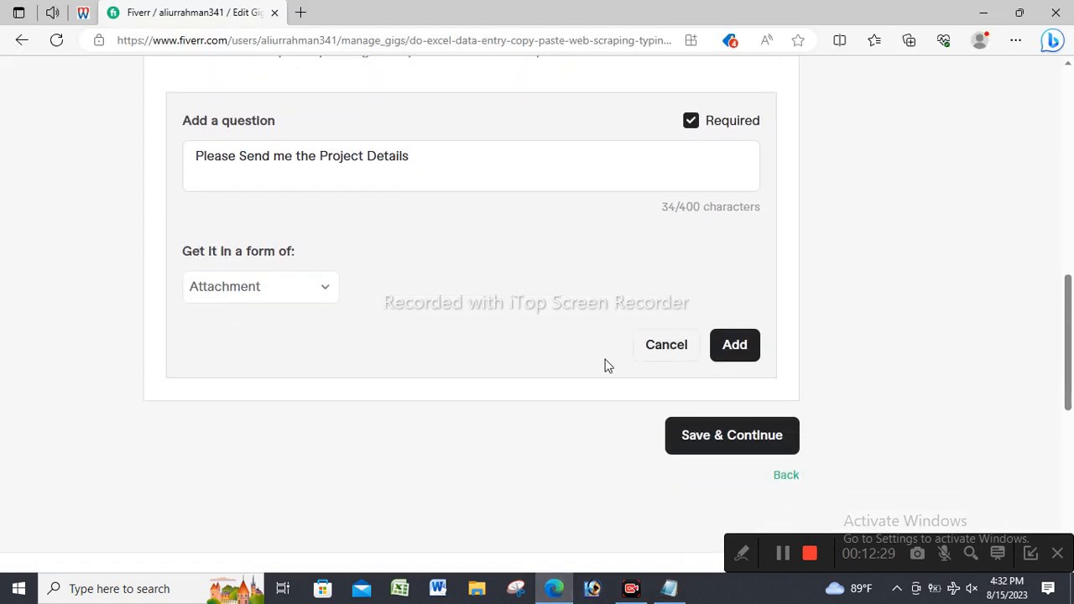
left_click(734, 345)
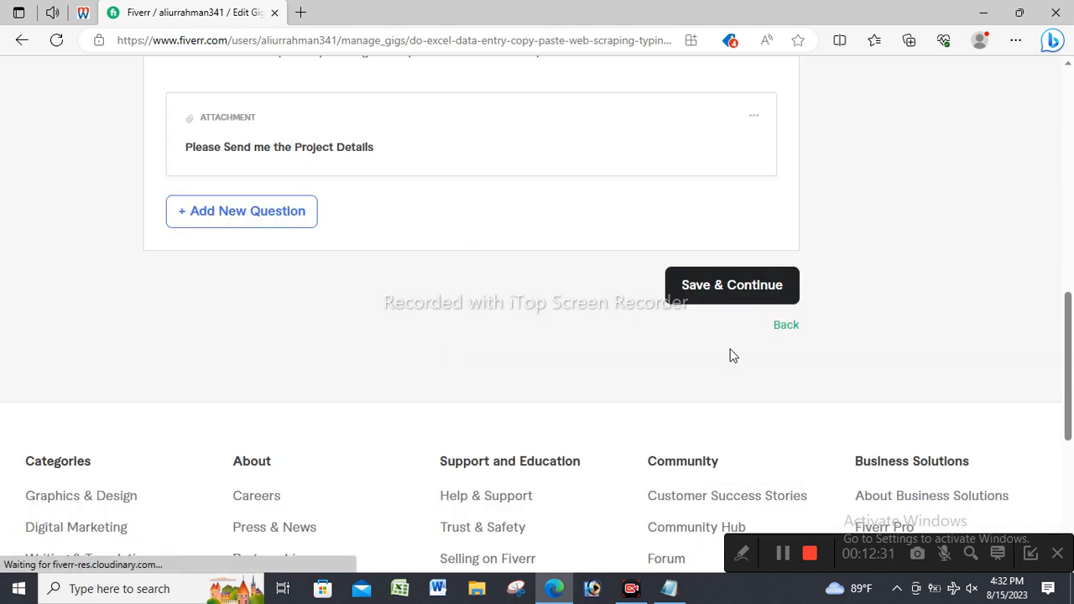
Save the requirements, continue to the gig gallery and go to its image upload area
scroll(307, 219, "up", 2)
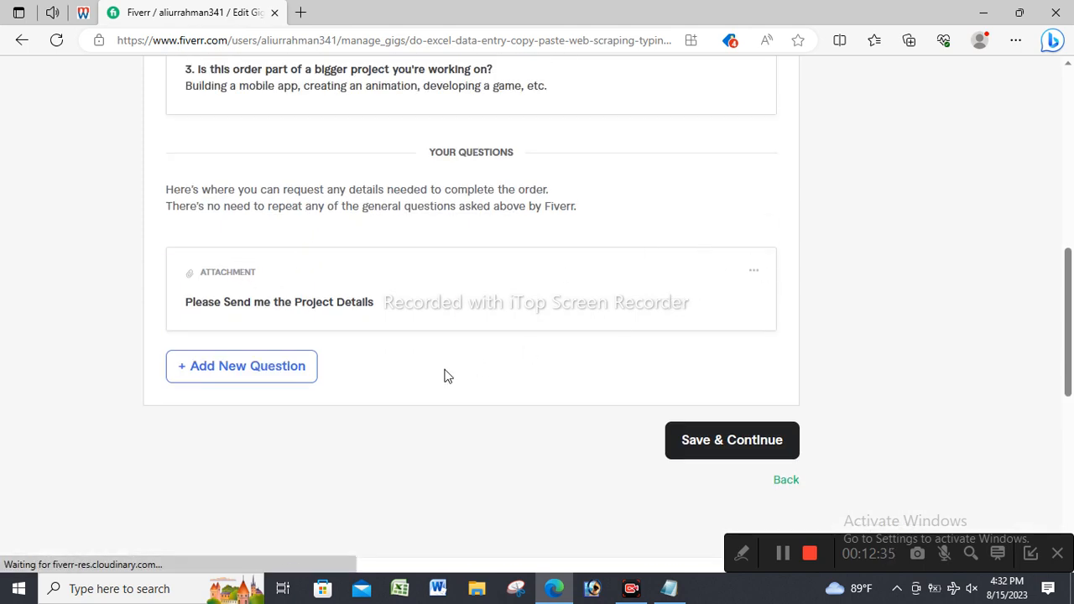
left_click(712, 438)
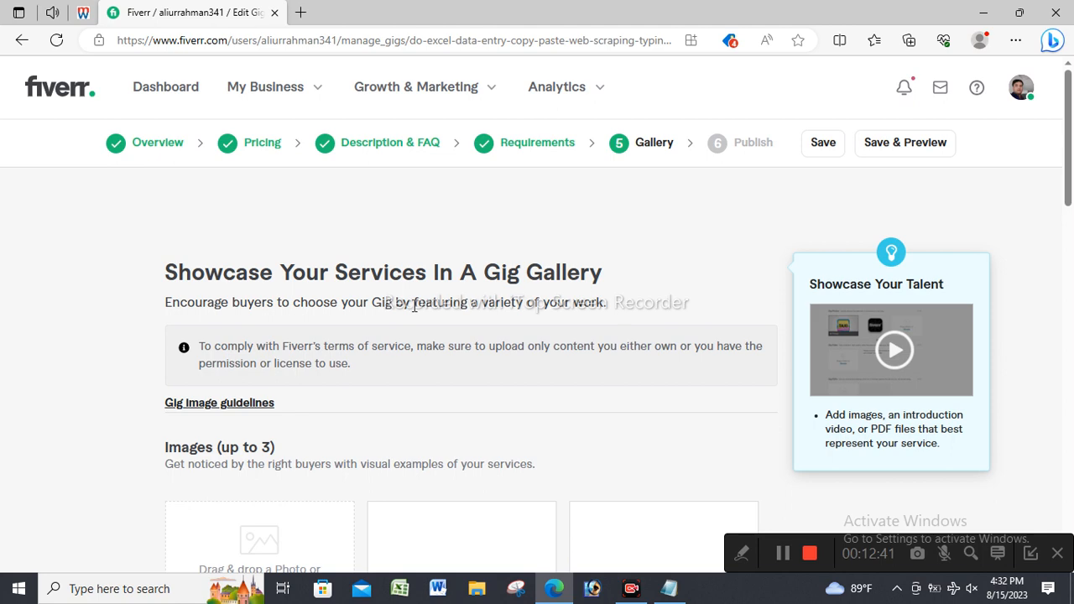
scroll(412, 302, "down", 3)
scroll(311, 285, "up", 3)
scroll(311, 285, "down", 1)
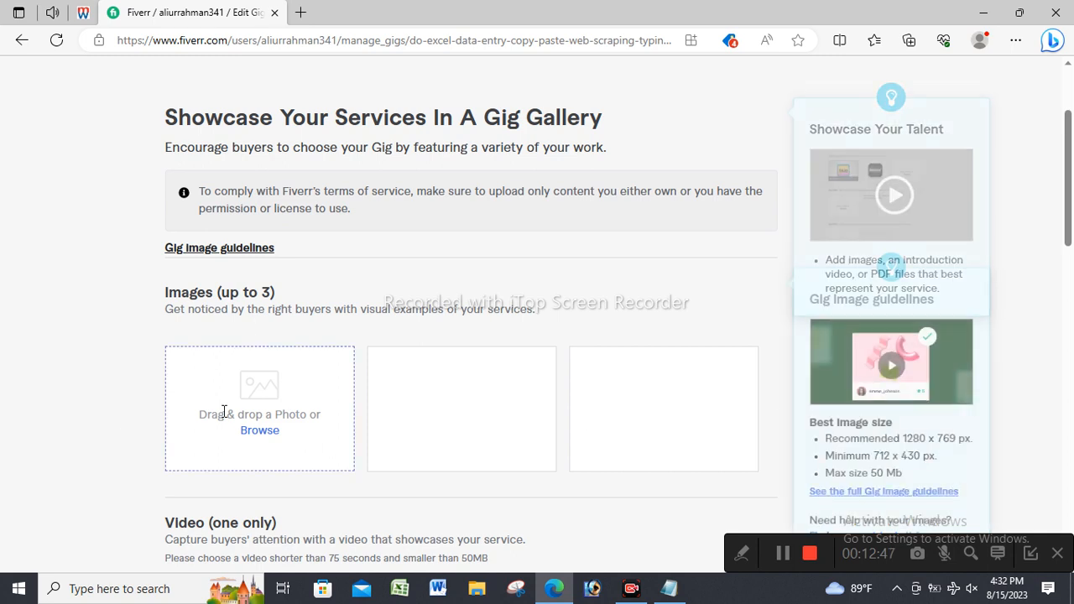
Upload "Data Entry expert gig image" from the Downloads folder as the gig's first gallery image
left_click(259, 433)
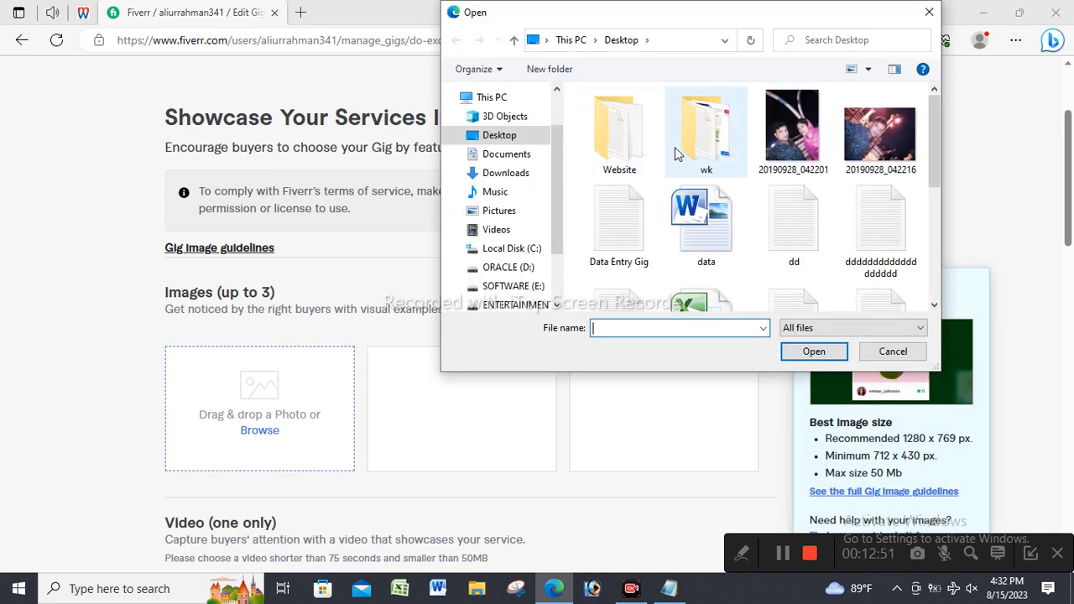
left_click(517, 141)
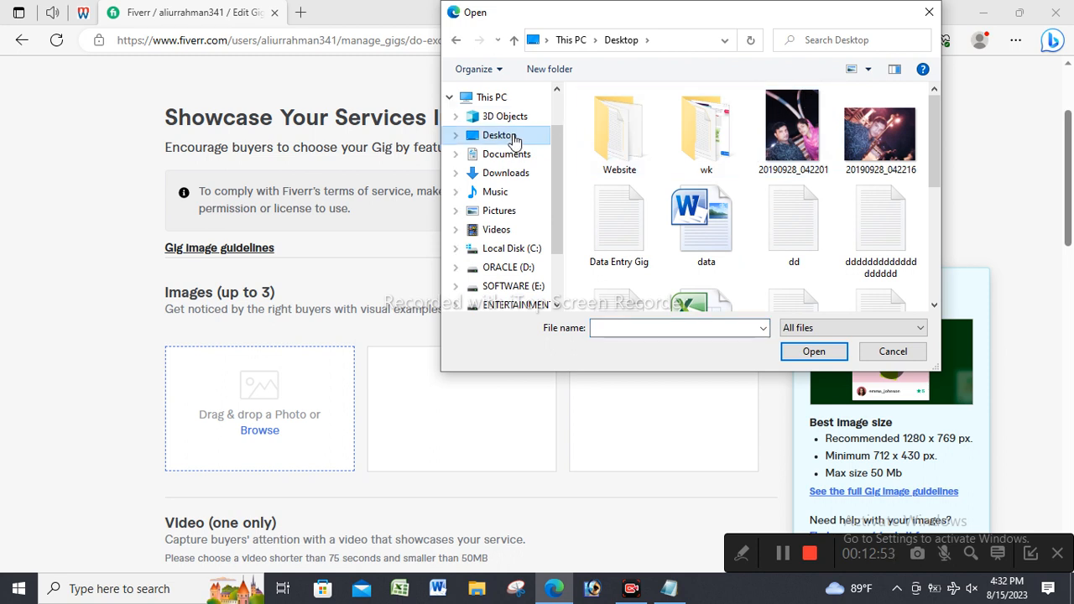
left_click(519, 174)
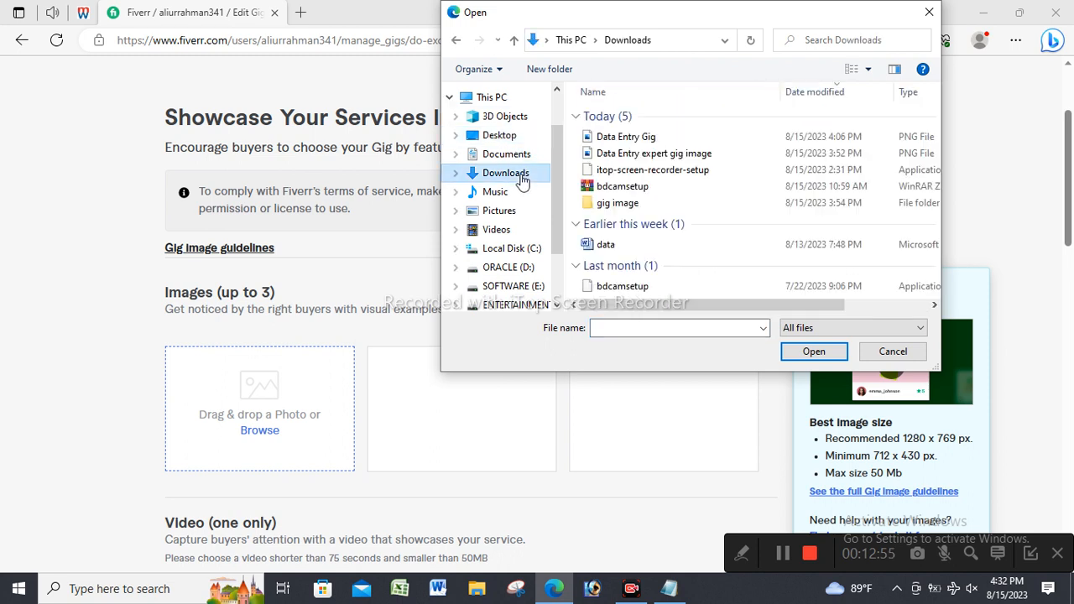
double_click(669, 157)
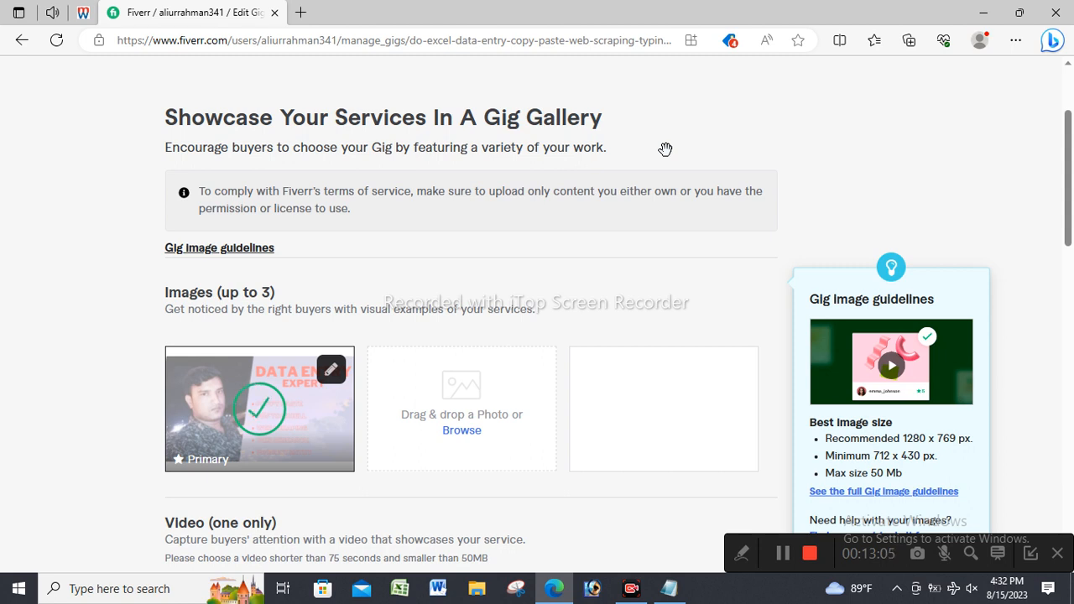
Save the gallery without adding a video or documents, and publish the gig
scroll(525, 391, "down", 2)
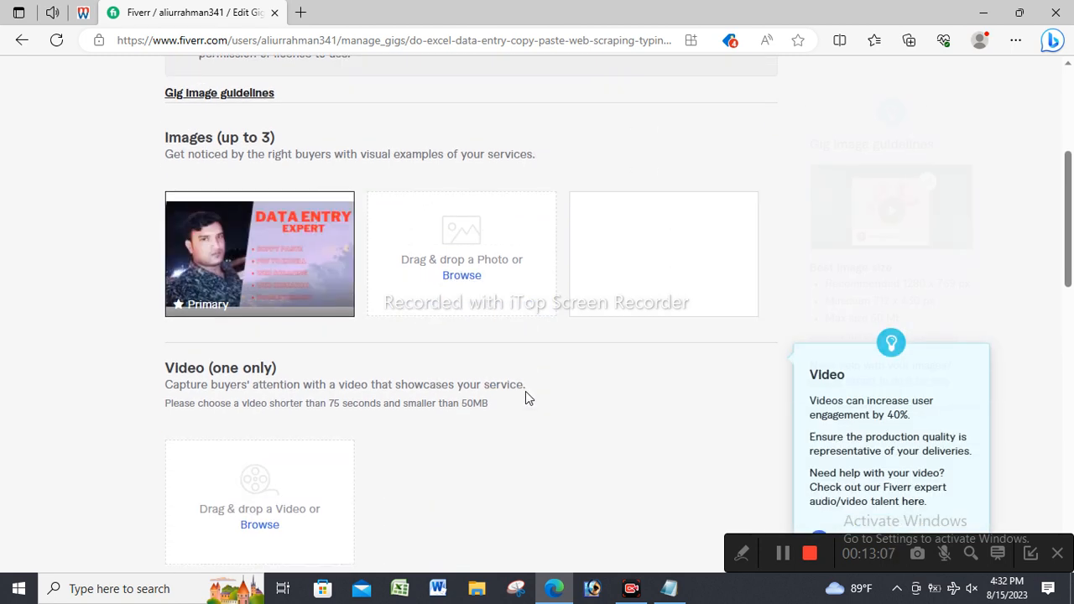
scroll(525, 391, "down", 3)
scroll(525, 391, "down", 3)
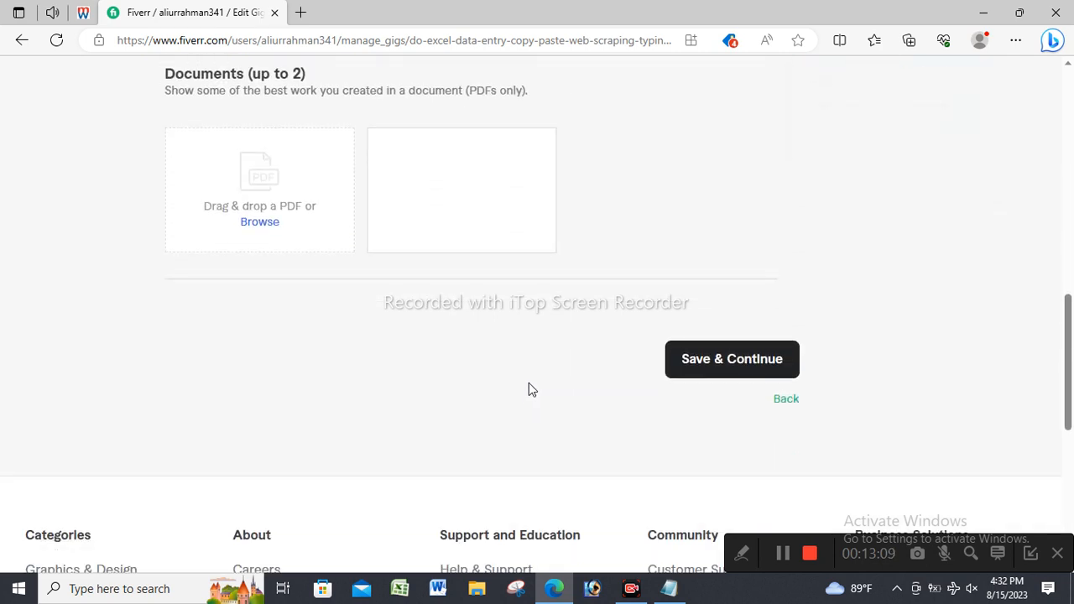
left_click(732, 363)
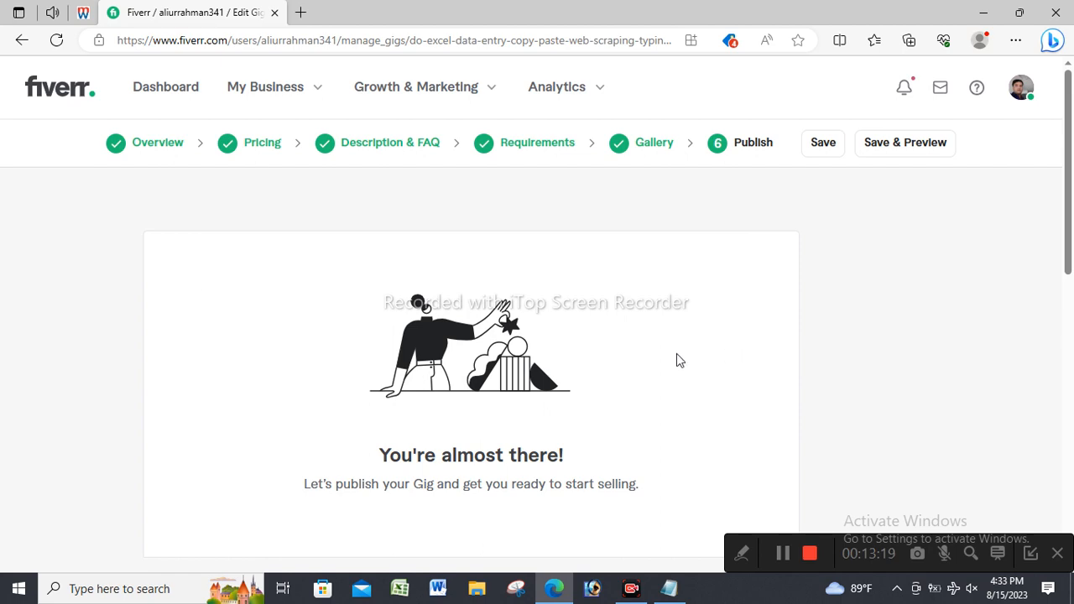
scroll(676, 353, "down", 5)
left_click(744, 216)
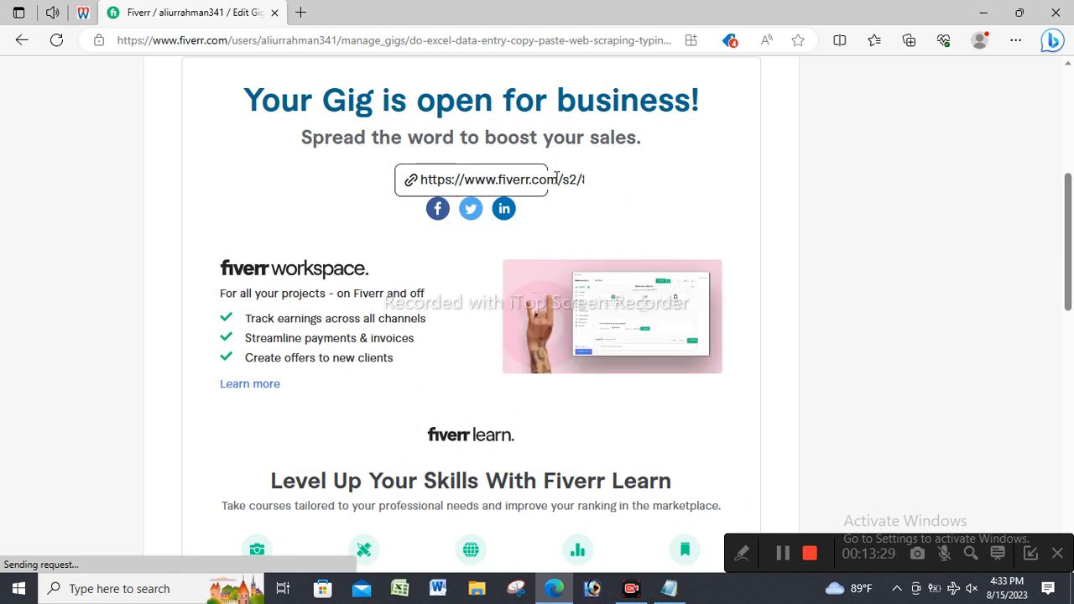
Select the published gig's entire share link on the confirmation page
double_click(468, 182)
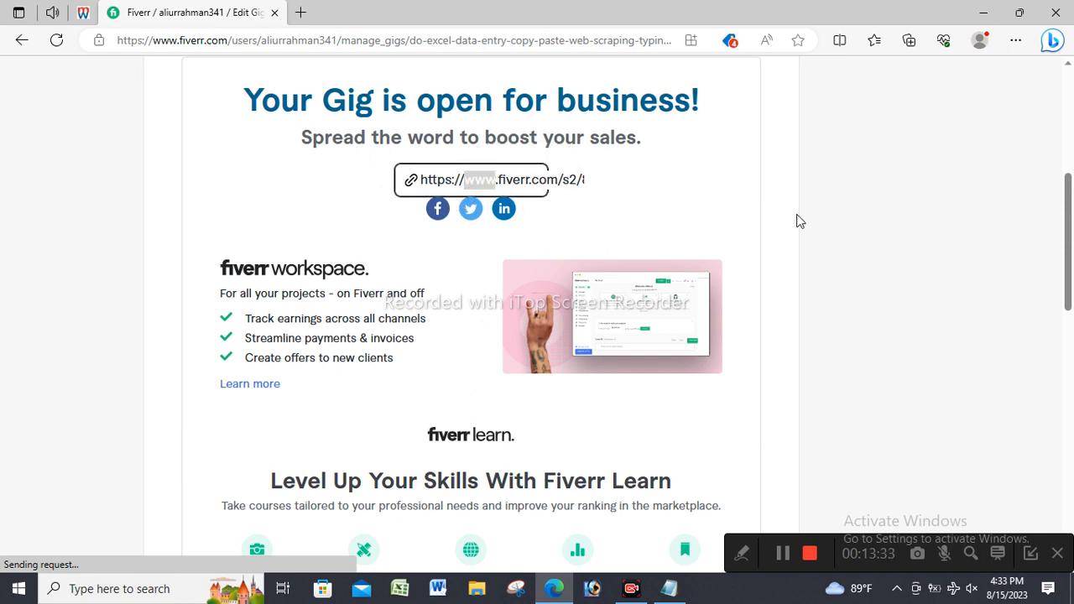
left_click(592, 249)
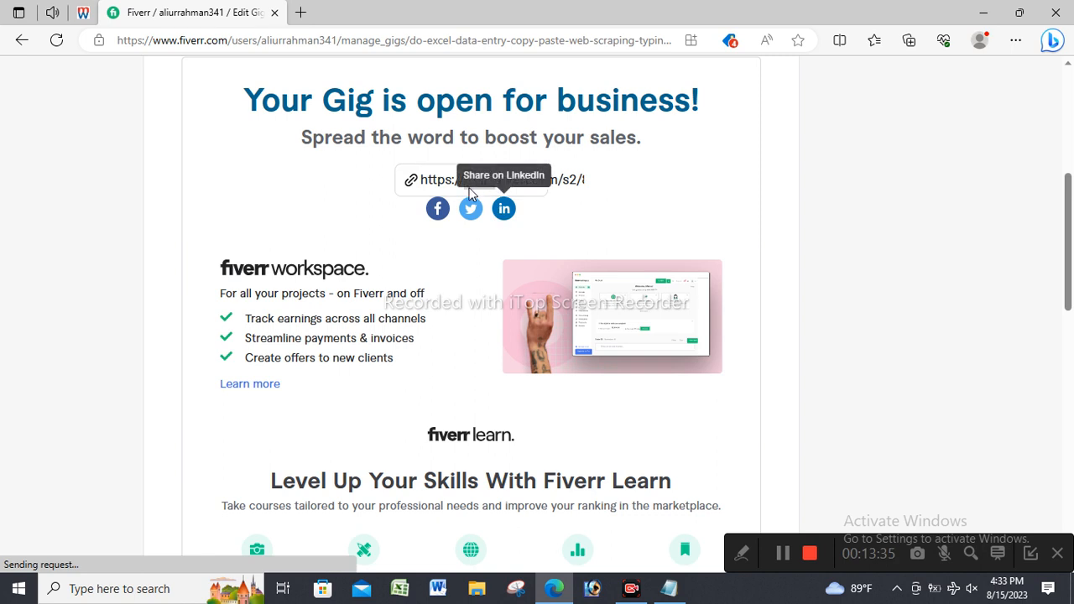
left_click(527, 177)
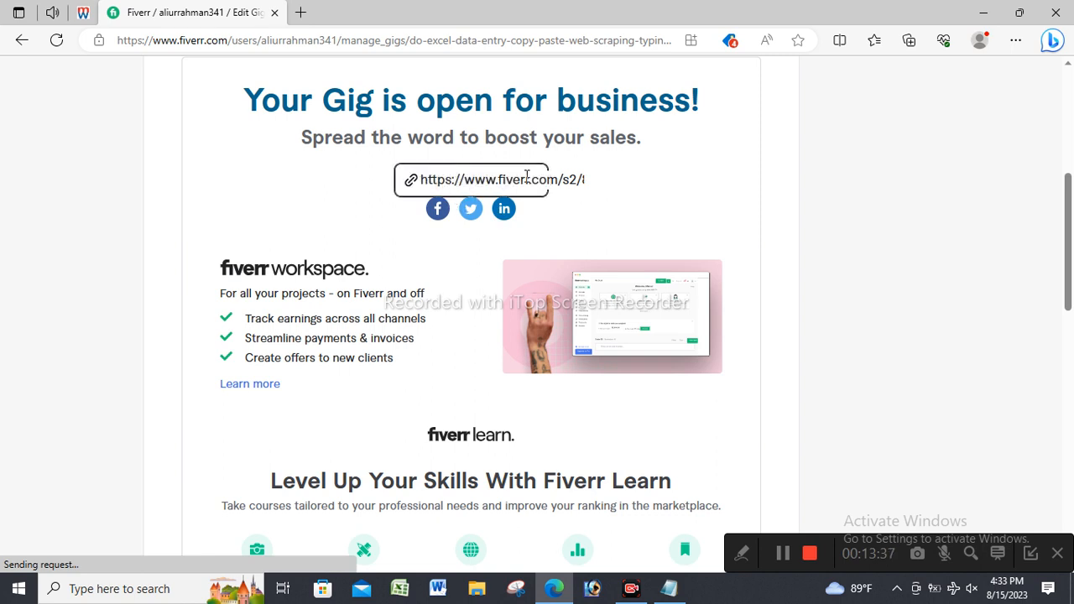
triple_click(527, 177)
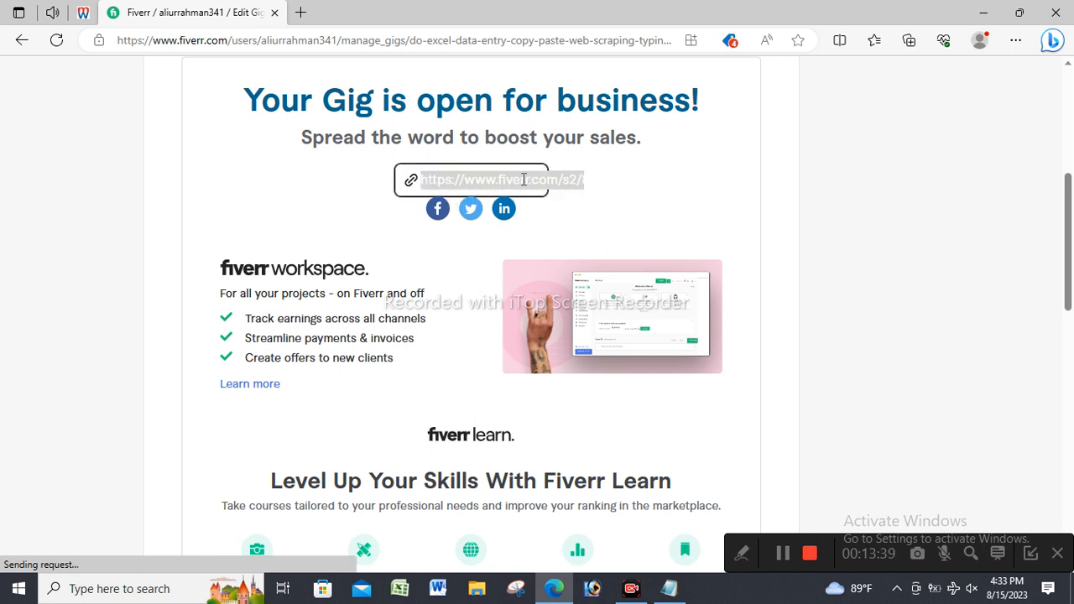
left_click(408, 186)
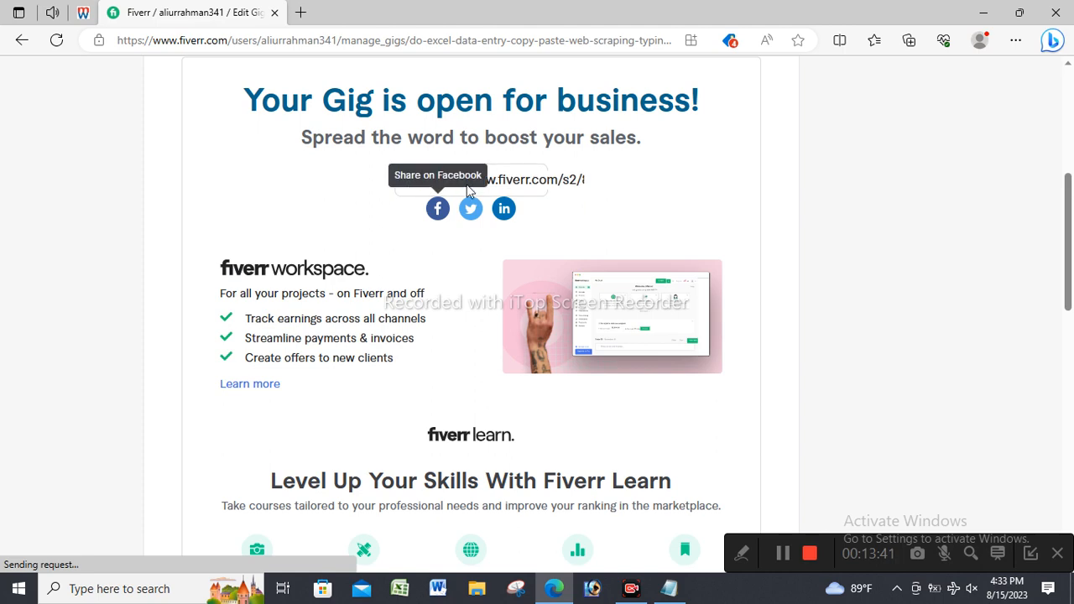
double_click(507, 180)
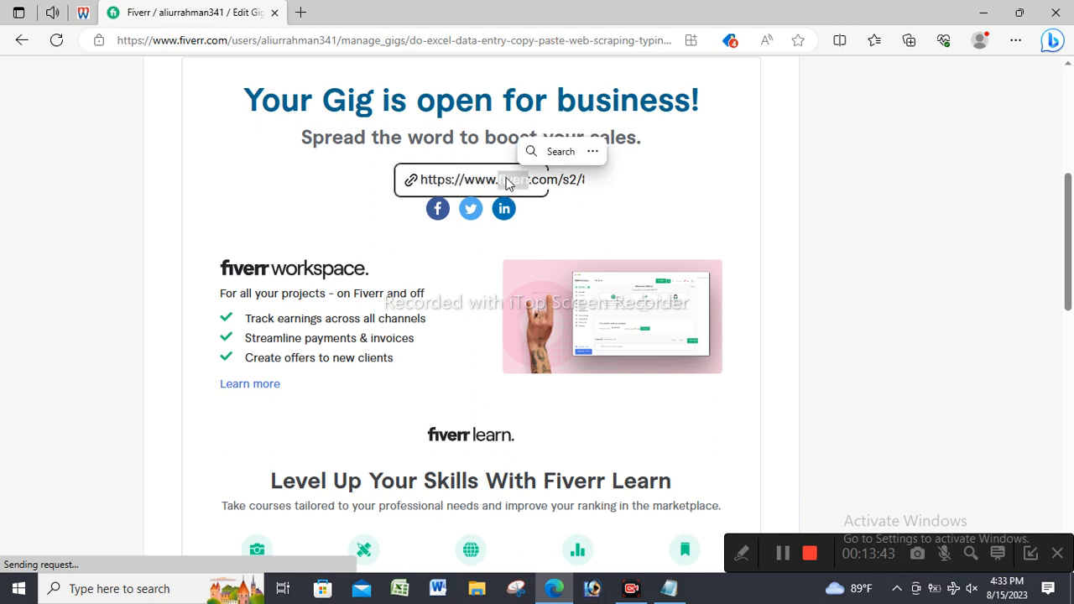
left_click(506, 179)
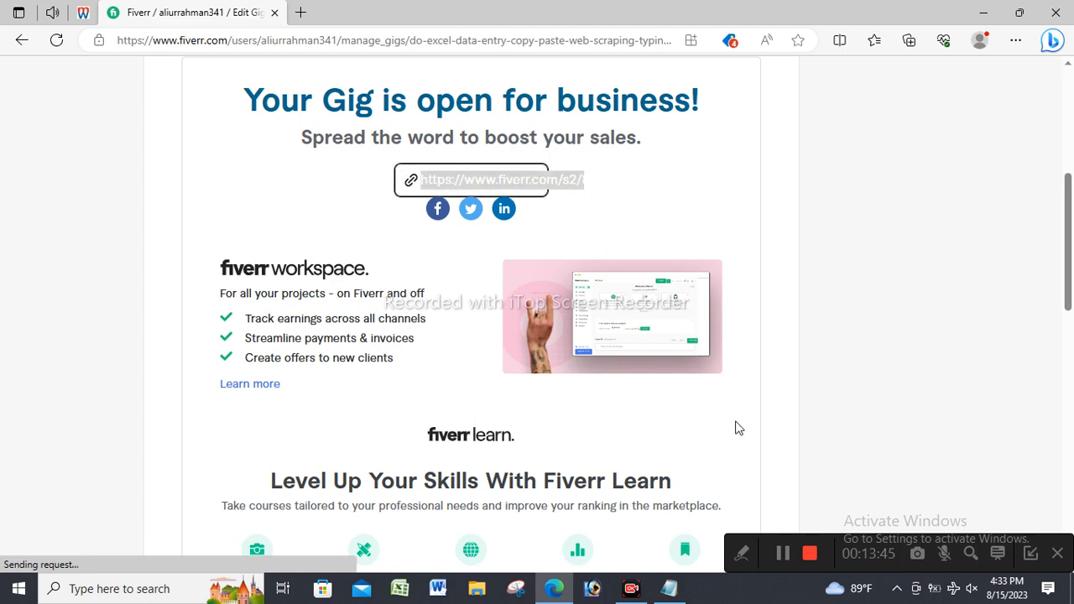
Finish publishing and open the preview of the "do excel data entry copy paste, web scraping, typing works" gig from the active gigs
scroll(733, 427, "down", 7)
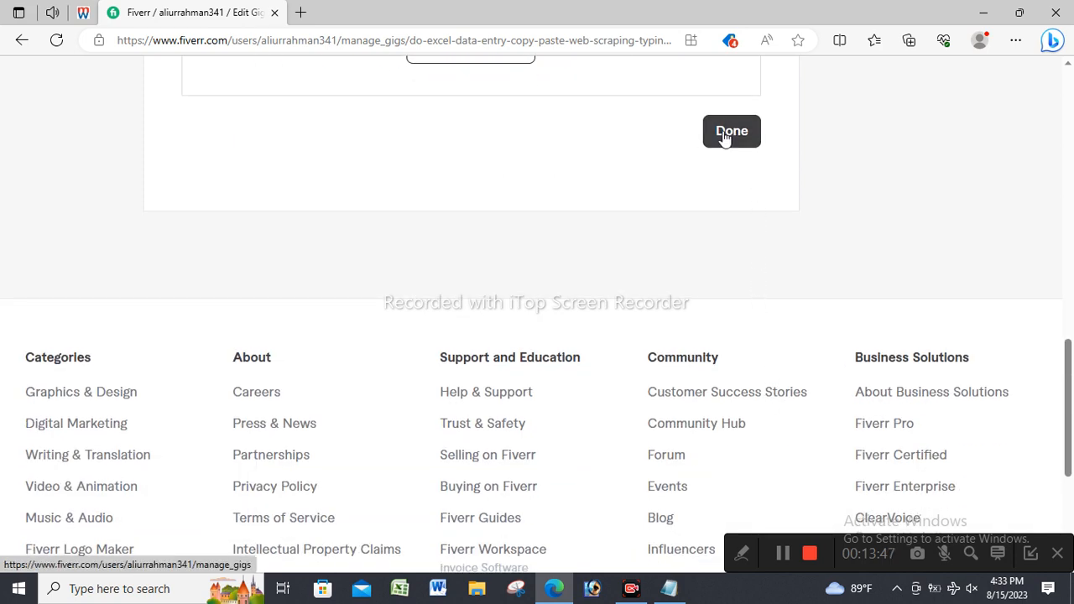
left_click(725, 136)
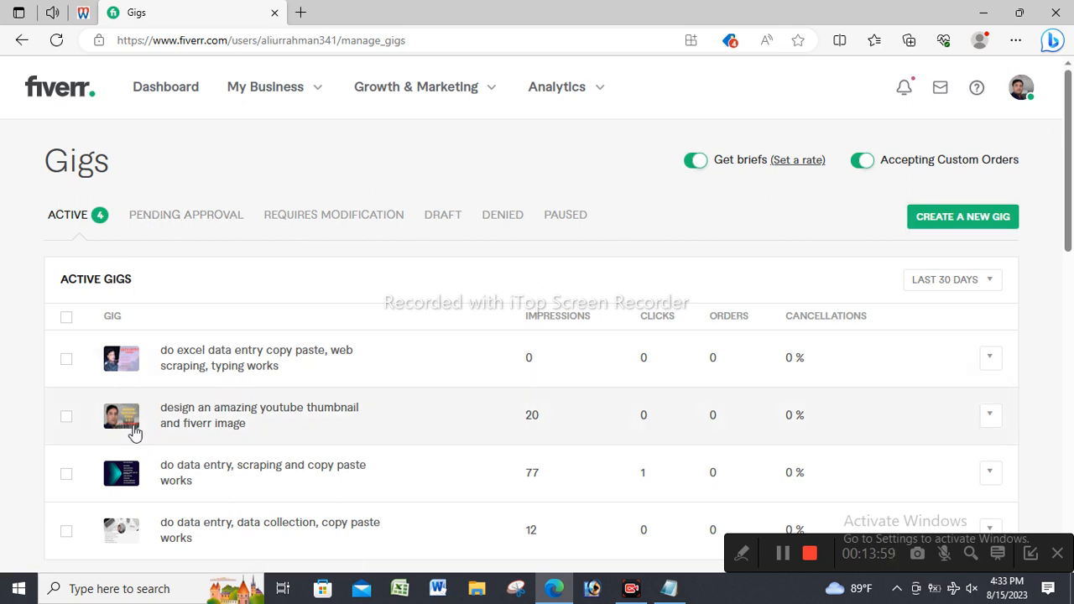
scroll(134, 429, "down", 1)
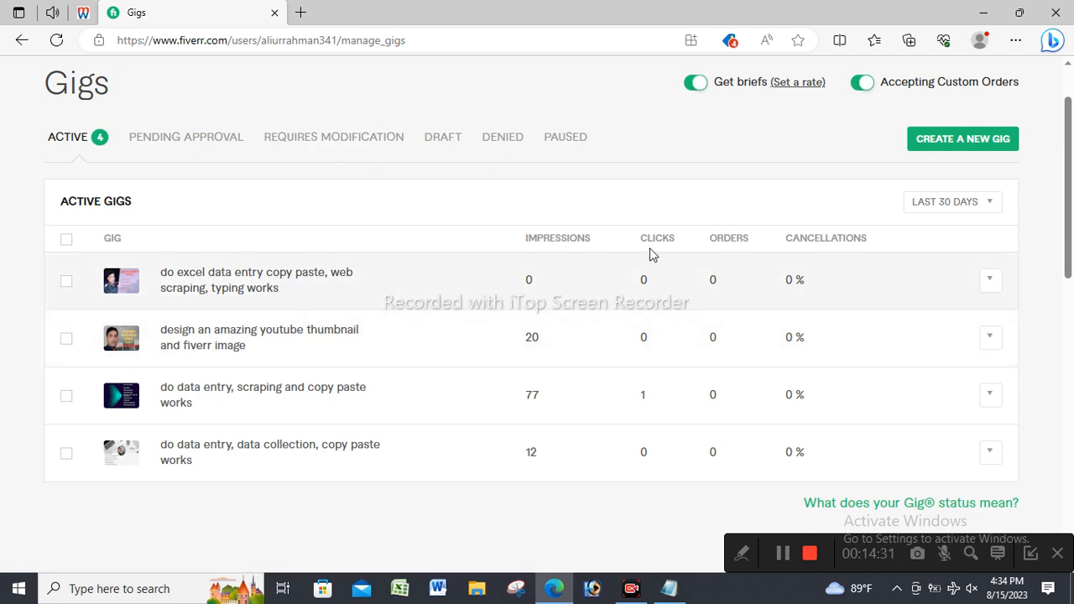
left_click(996, 280)
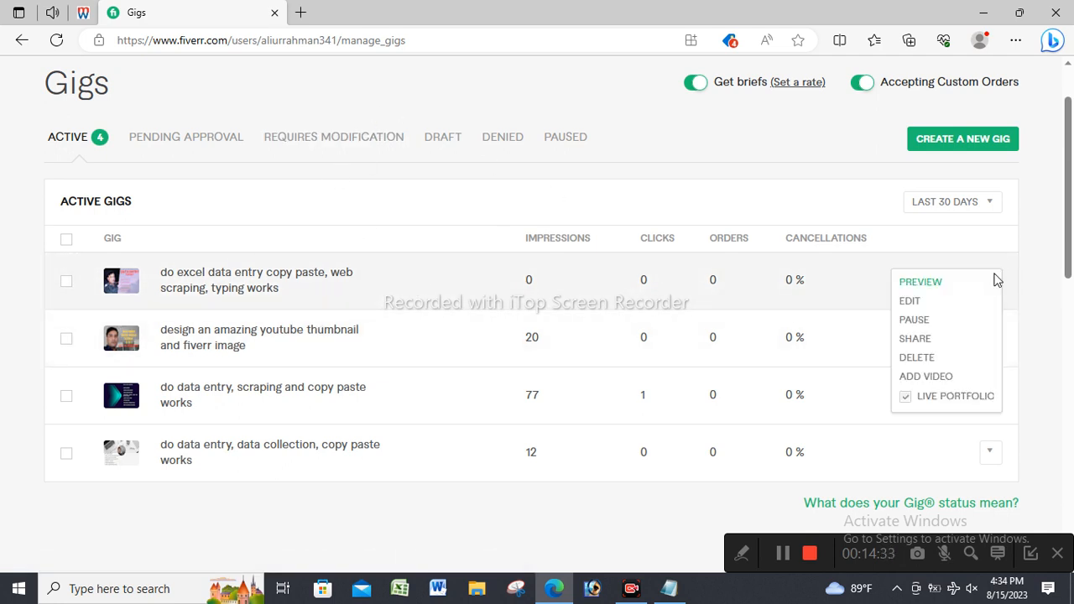
left_click(940, 284)
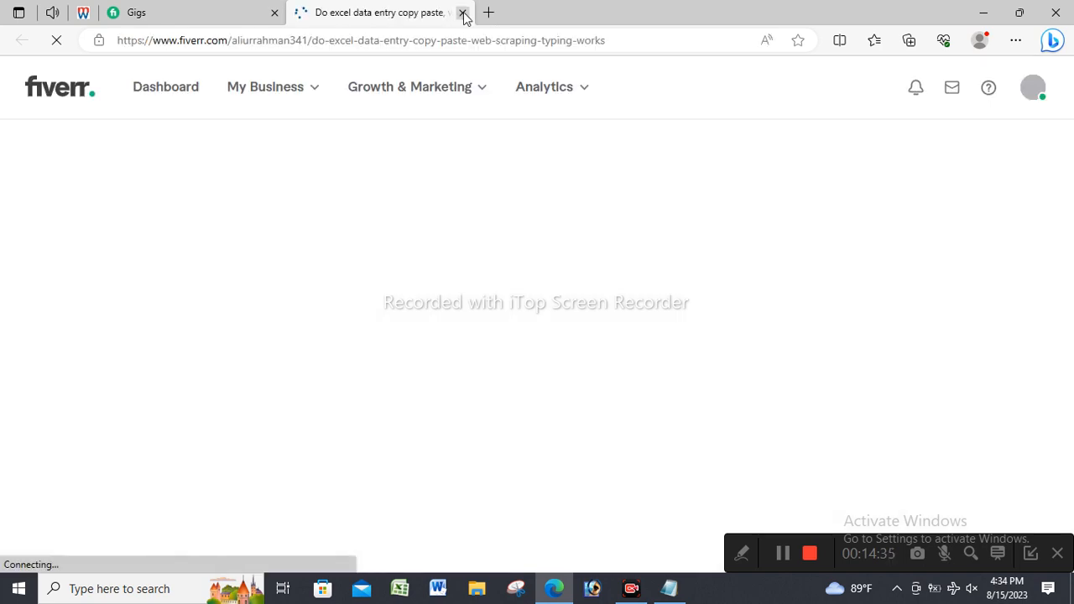
left_click(463, 14)
left_click(989, 282)
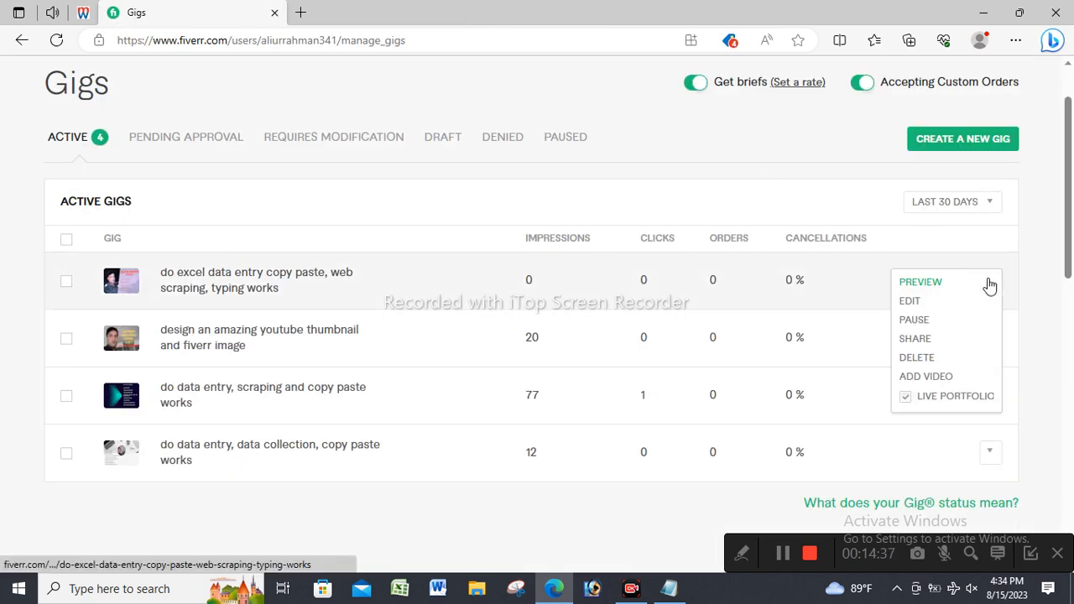
left_click(920, 282)
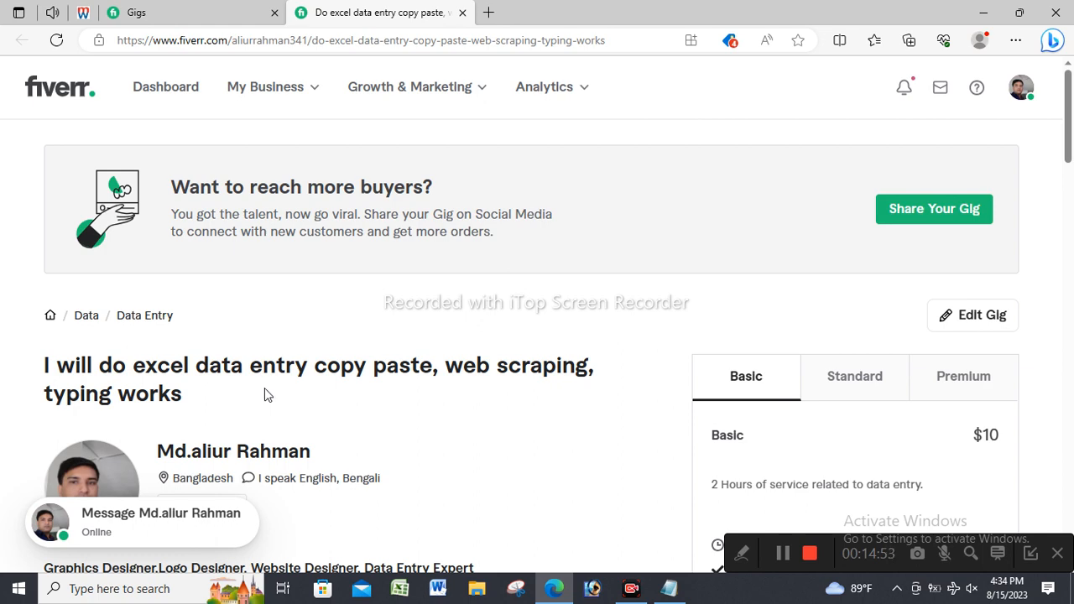
Review the seller profile and expand the full About this Gig description in the preview
scroll(264, 389, "down", 3)
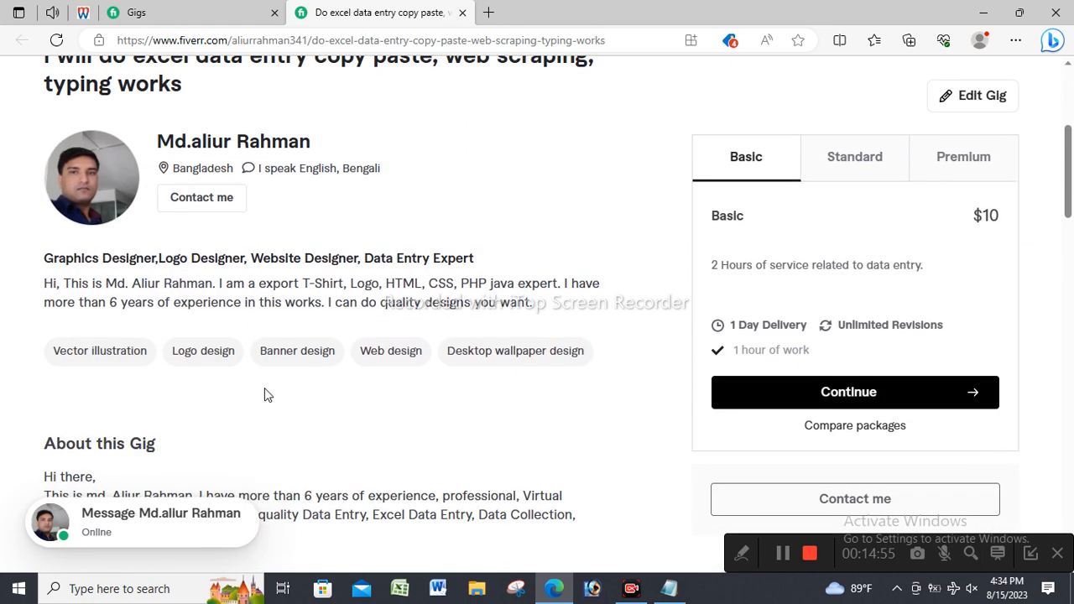
scroll(403, 298, "down", 3)
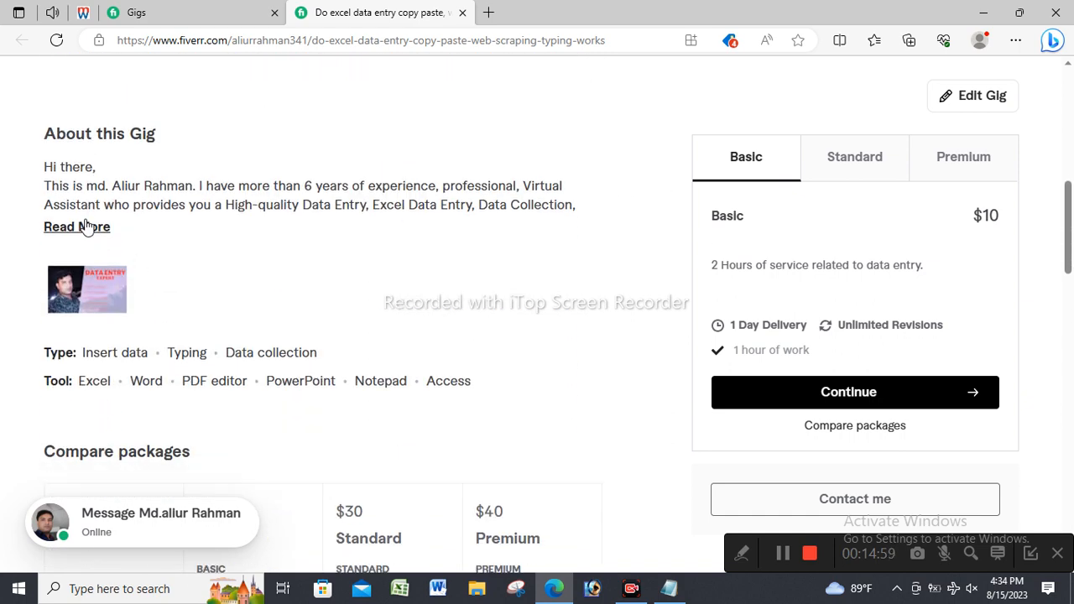
left_click(84, 226)
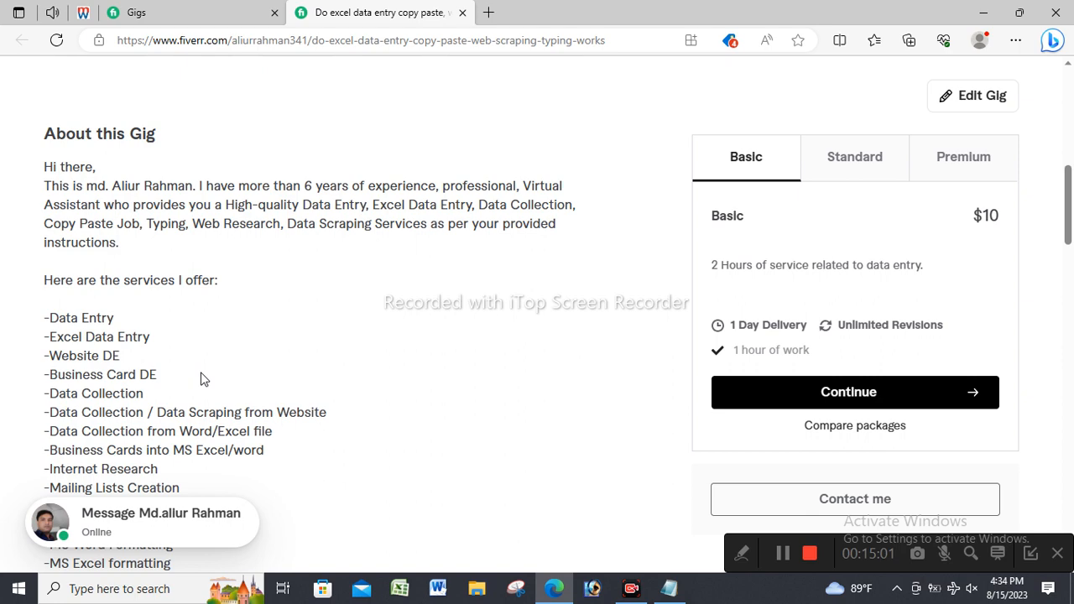
scroll(211, 352, "down", 4)
scroll(214, 361, "down", 2)
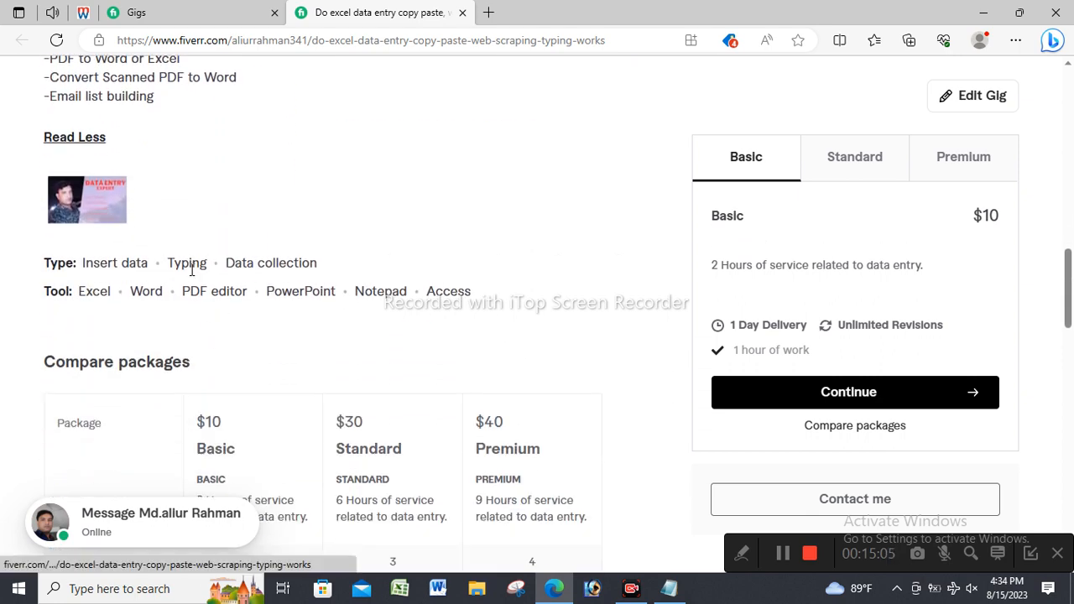
Review the gig's package comparison, other services and related tags, and close the preview to return to the gigs list
scroll(193, 293, "down", 2)
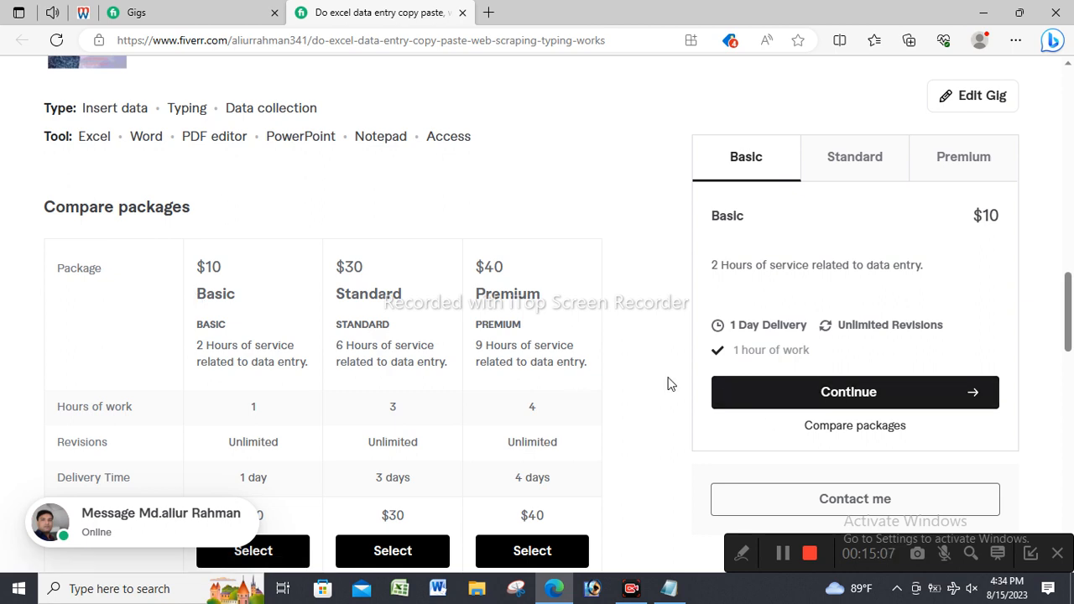
scroll(499, 323, "down", 2)
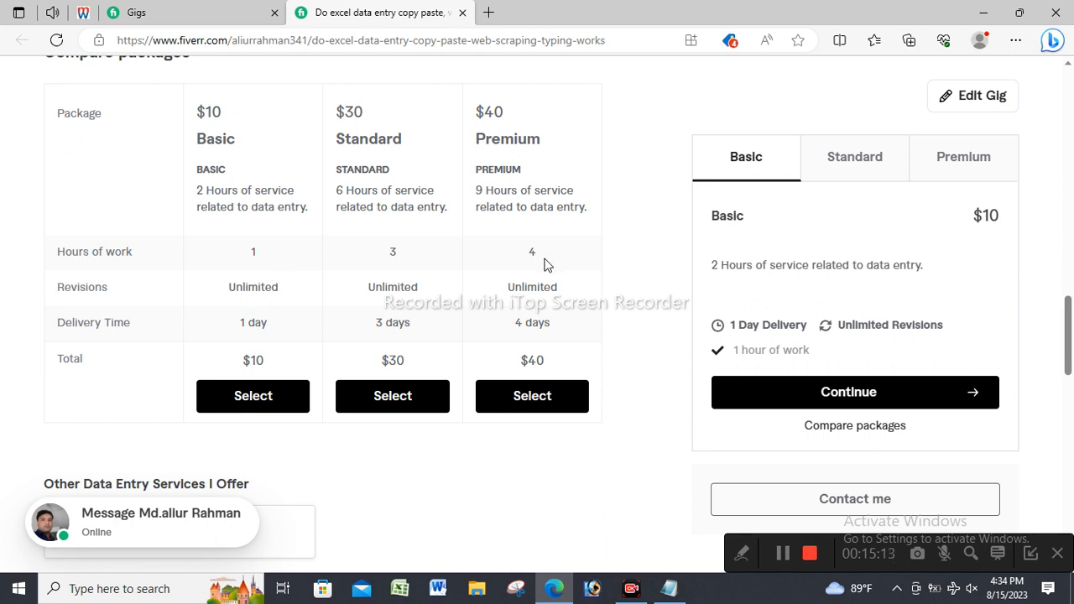
scroll(457, 313, "down", 3)
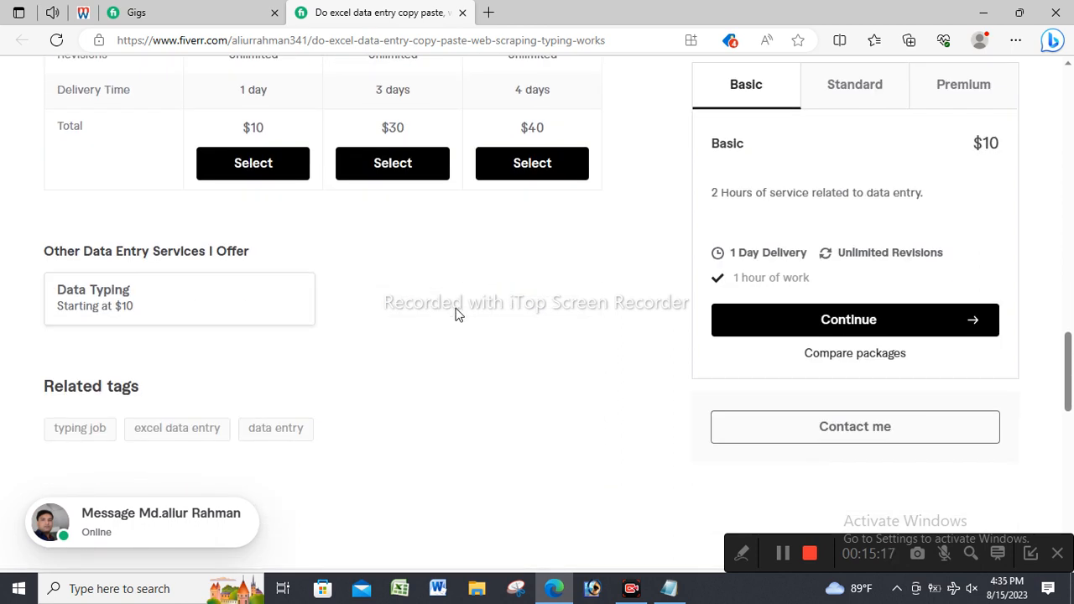
scroll(458, 314, "down", 3)
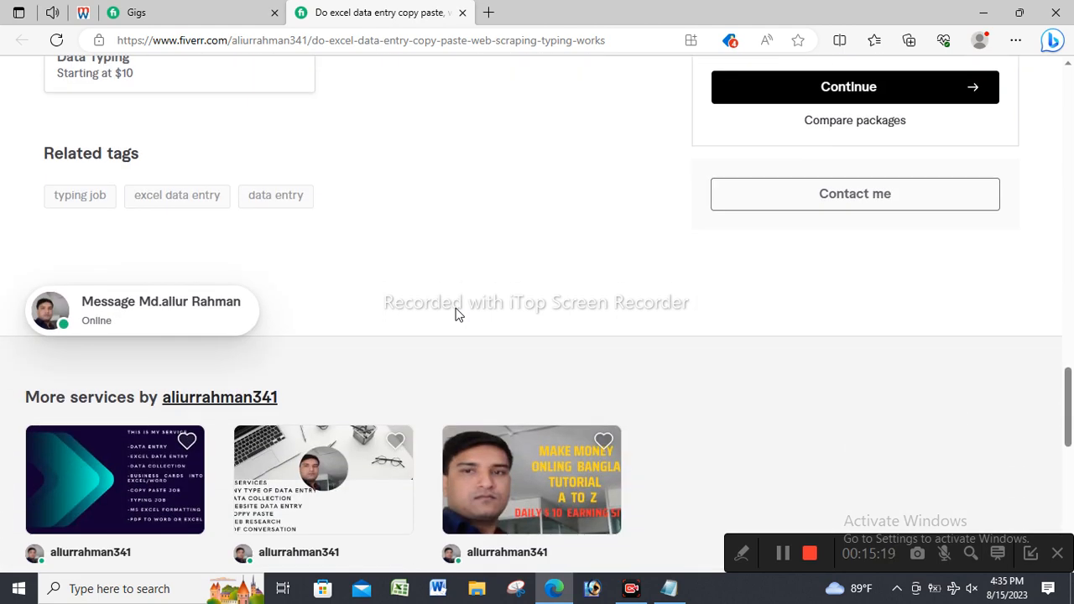
scroll(833, 173, "up", 4)
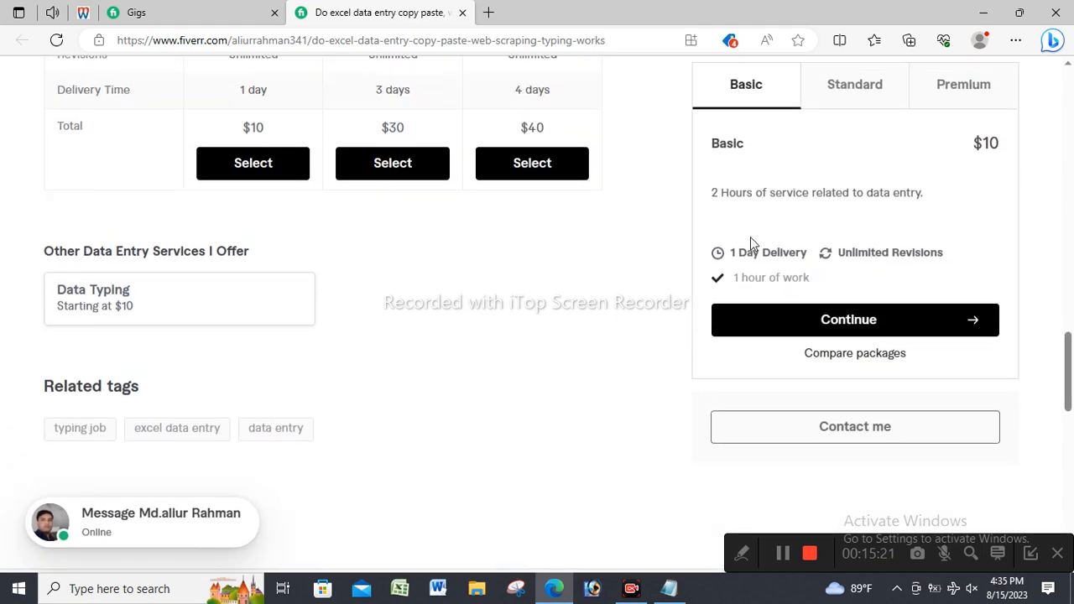
scroll(754, 242, "up", 2)
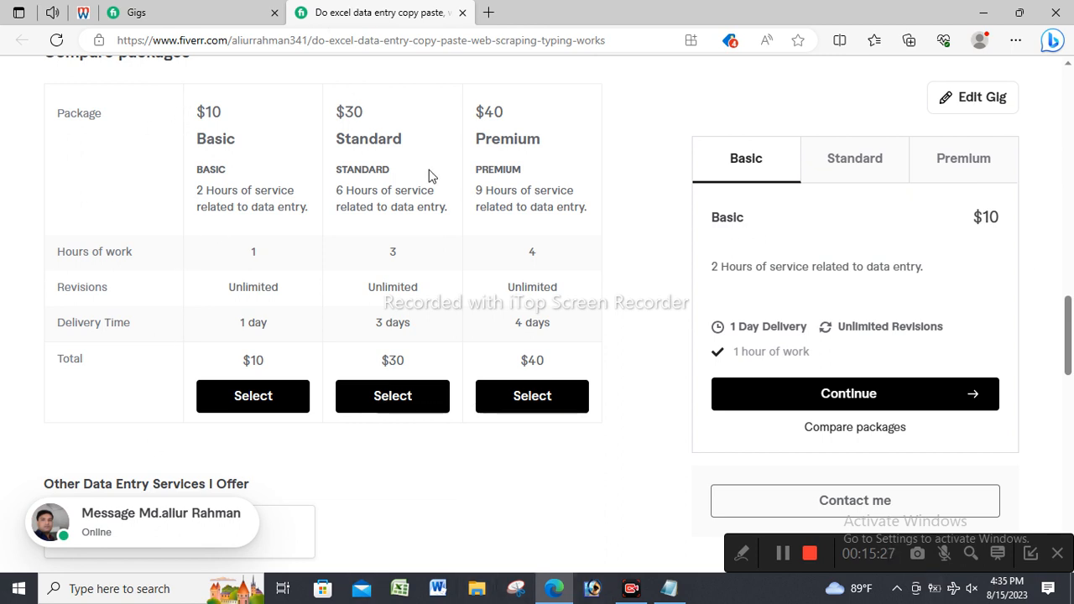
scroll(633, 265, "up", 4)
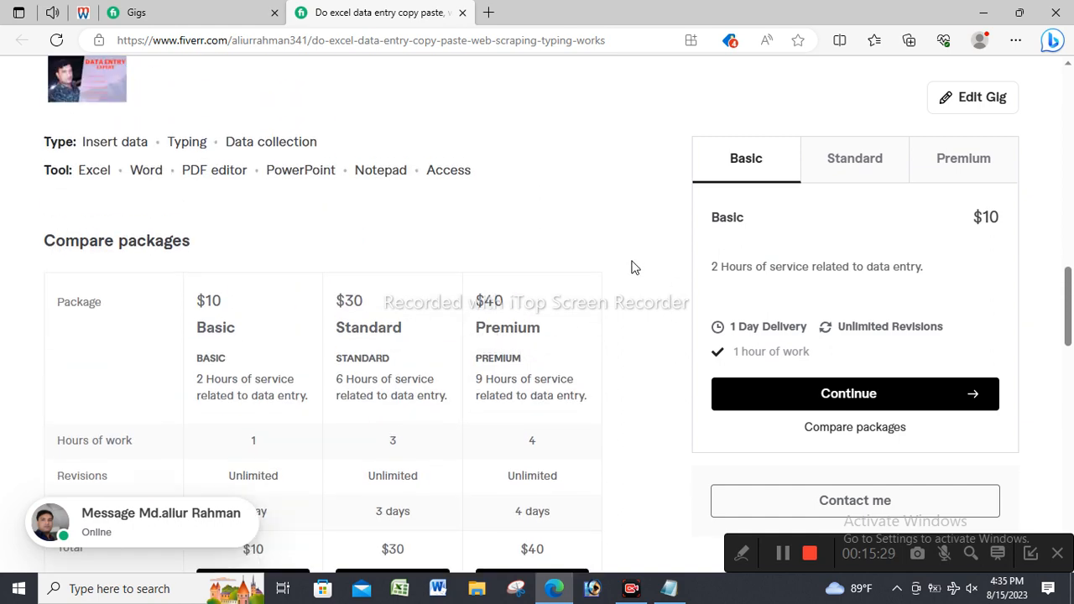
scroll(526, 336, "up", 10)
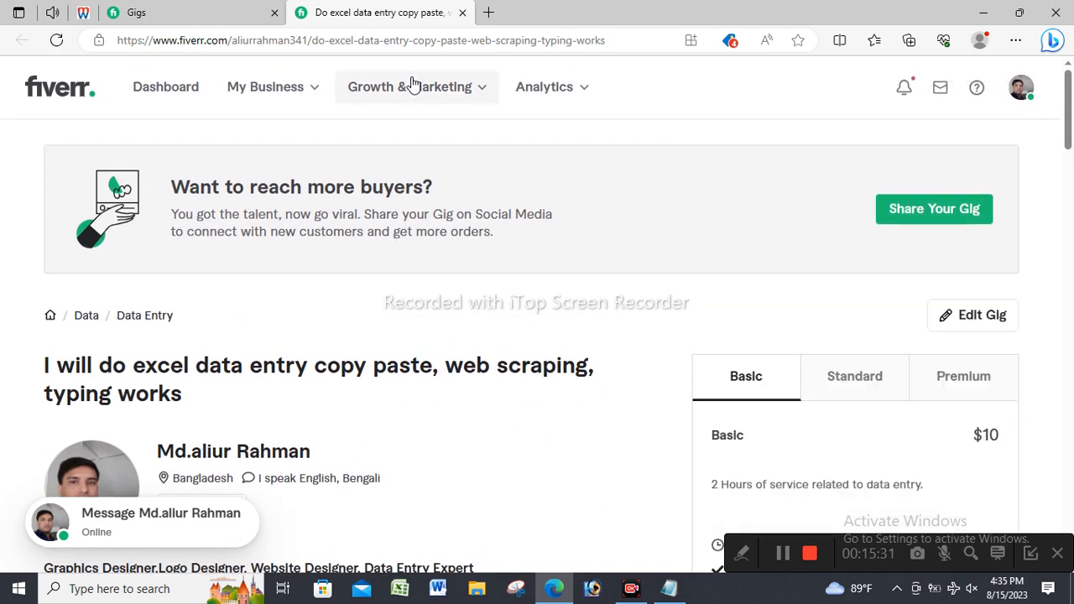
left_click(462, 12)
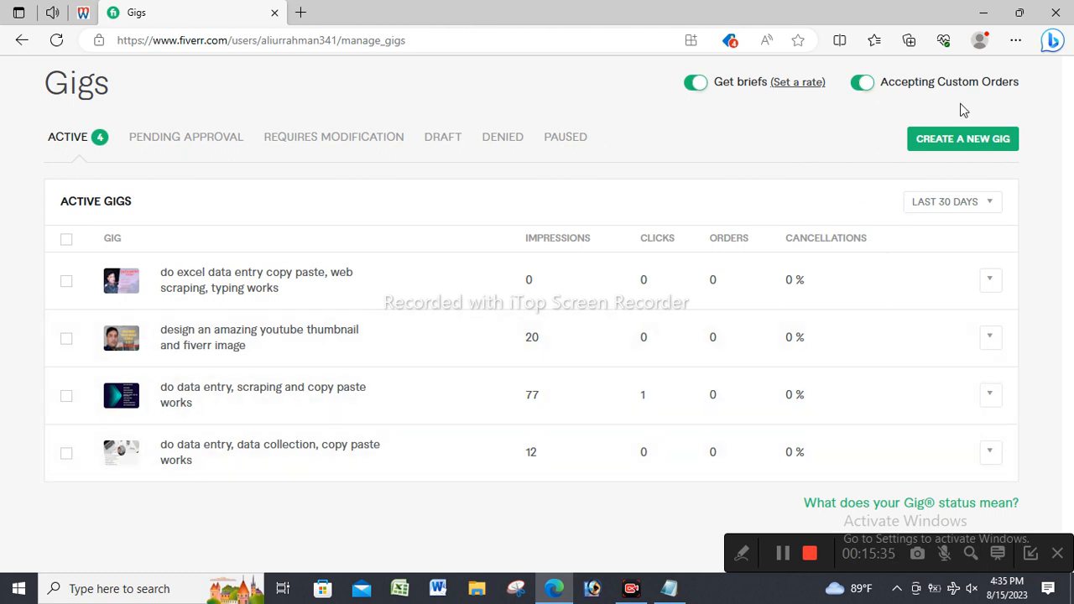
scroll(784, 256, "up", 1)
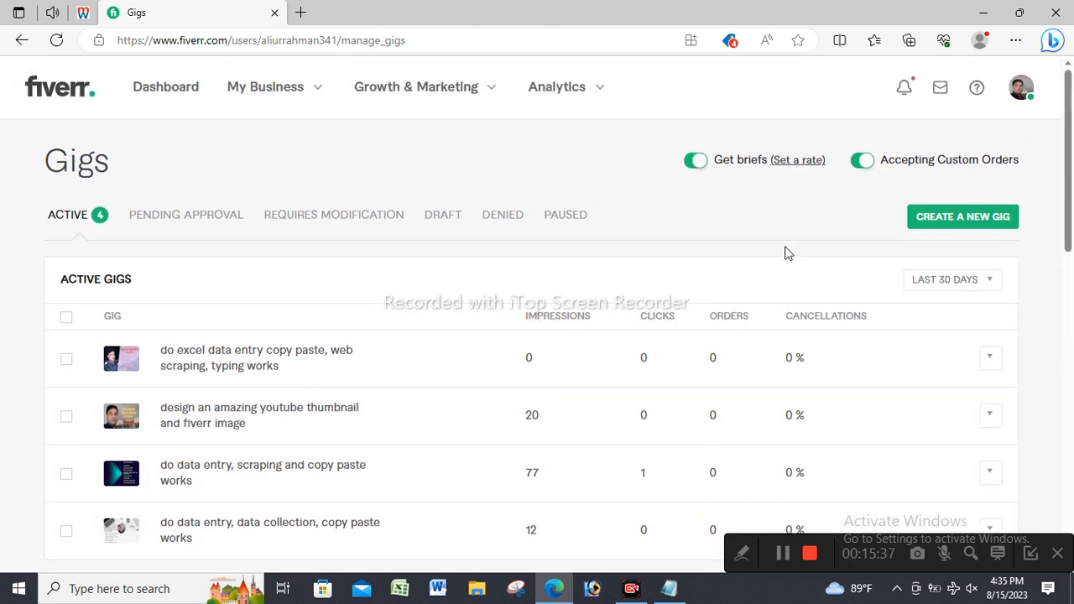